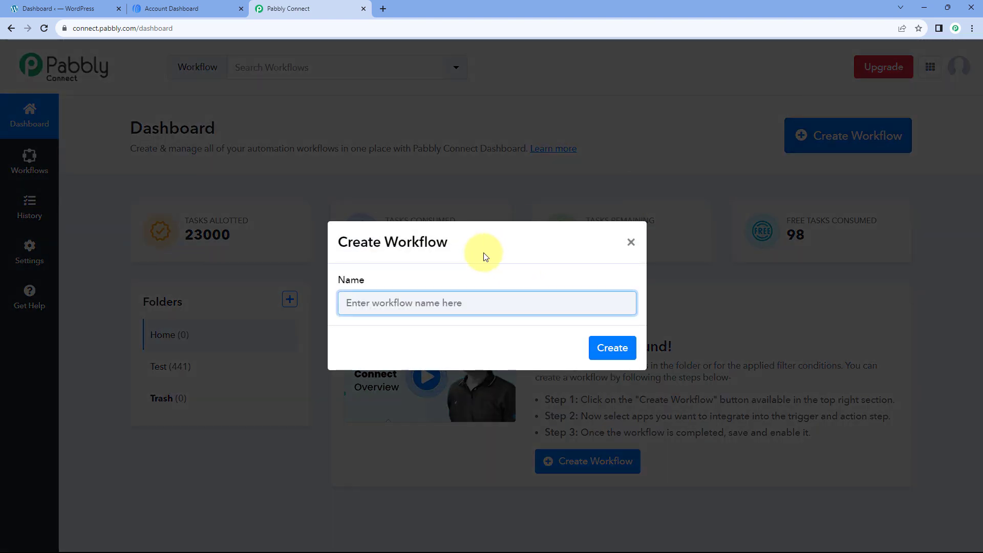
- Create a workflow named "WooCommerce to AWeber"
type("WooCo")
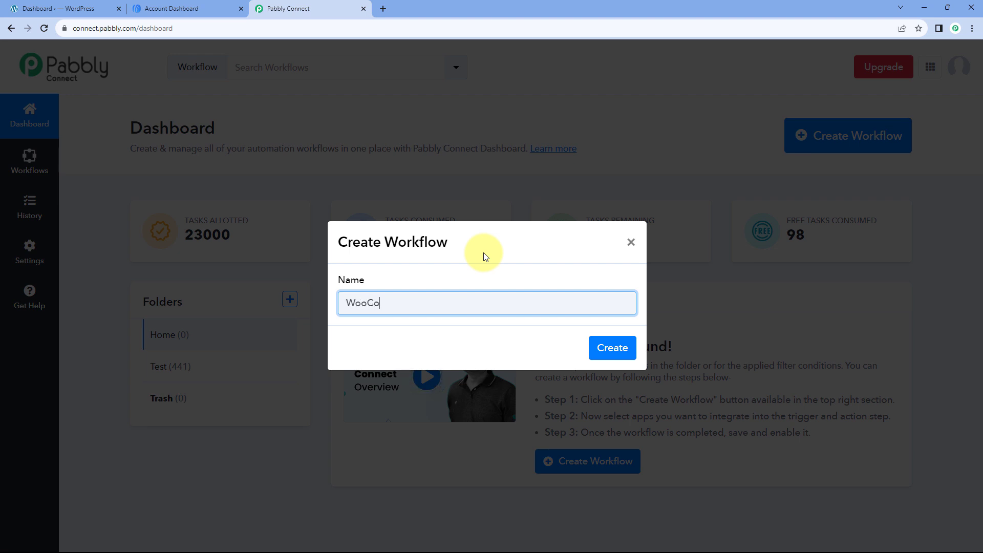
type("mmerce to AWeber")
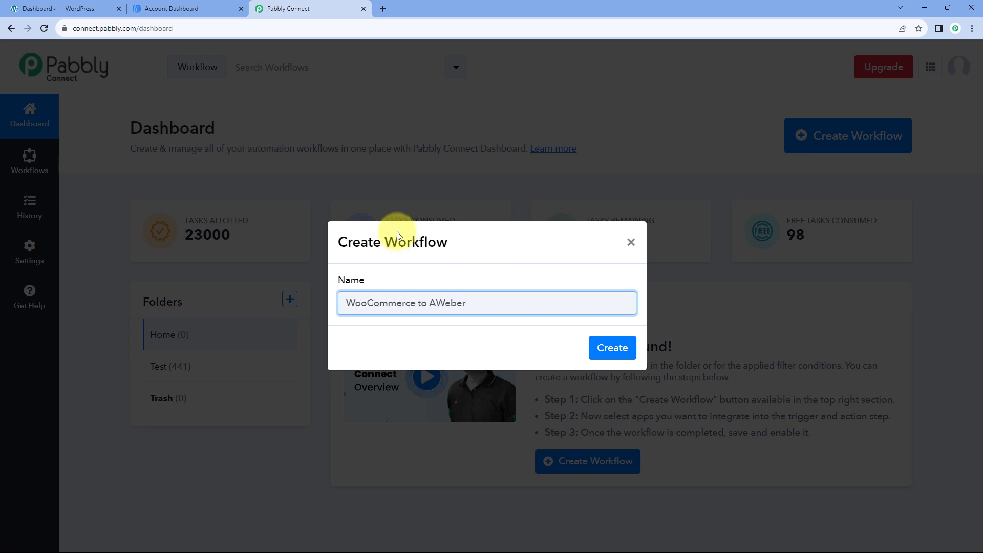
left_click(607, 349)
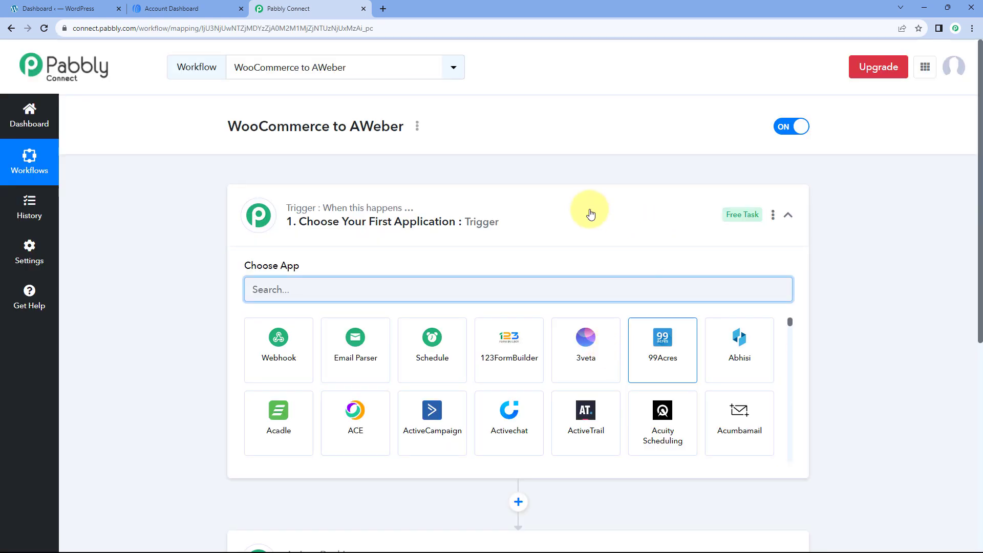
- Look over the workflow's trigger and action steps, the WordPress dashboard with its WooCommerce entries, and the AWeber account dashboard
left_click(590, 214)
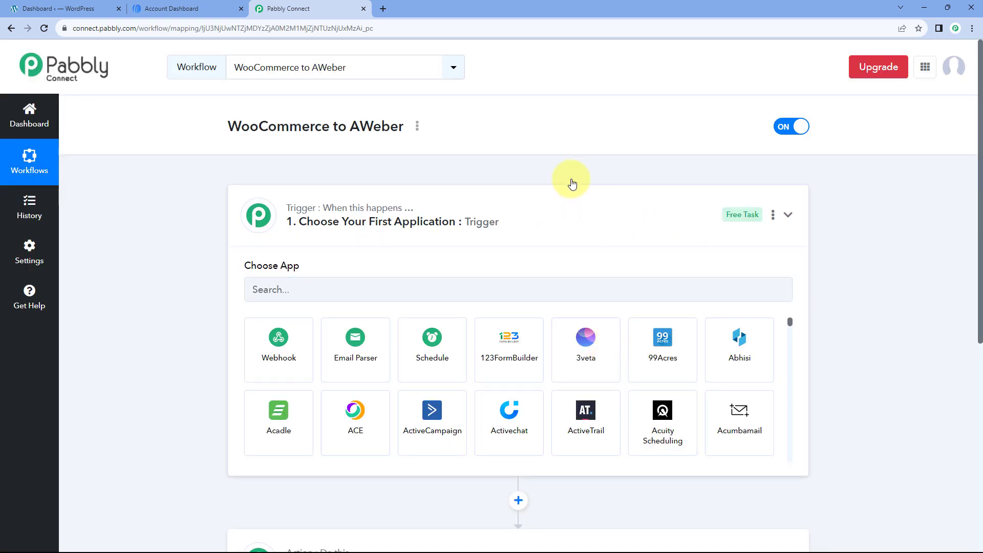
scroll(197, 203, "down", 1)
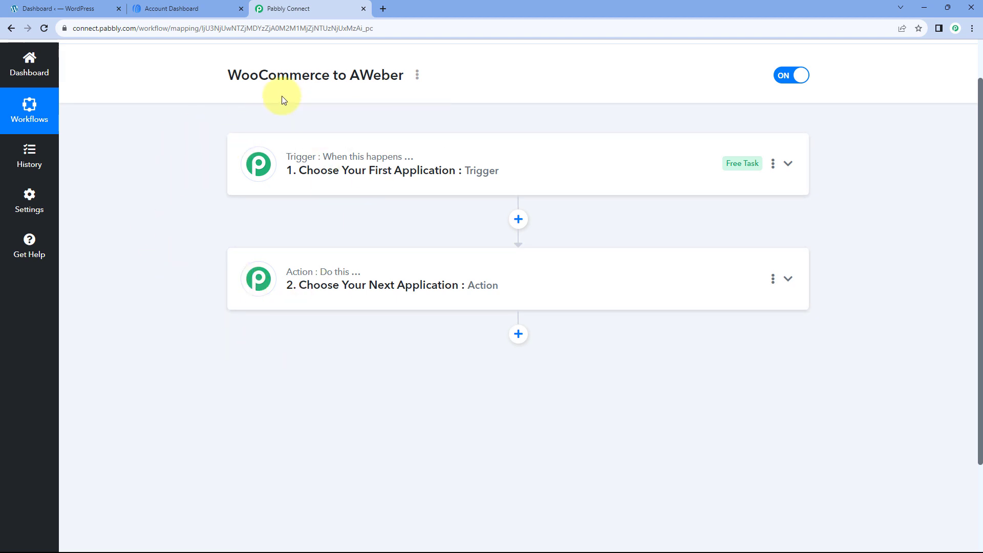
mouse_move(310, 156)
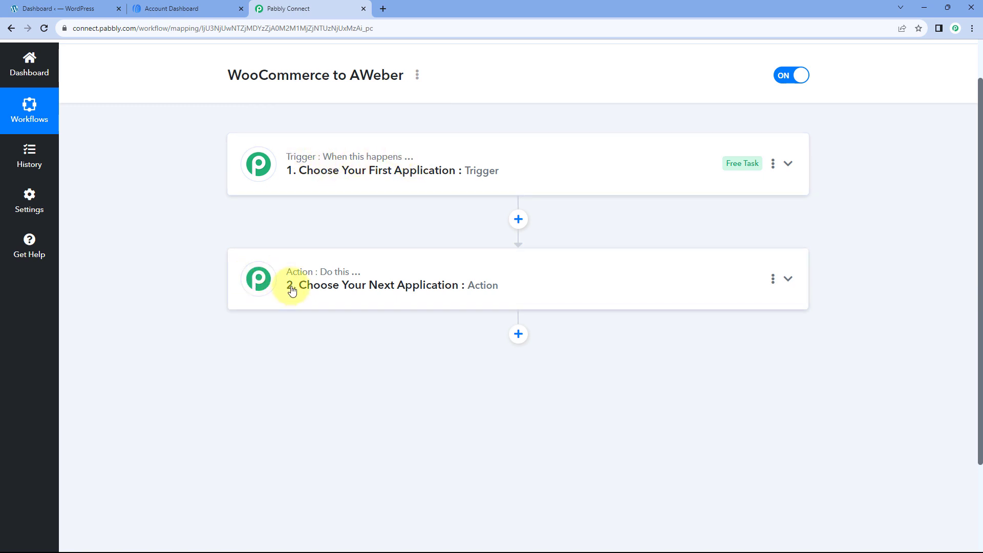
left_click(472, 170)
scroll(186, 217, "down", 1)
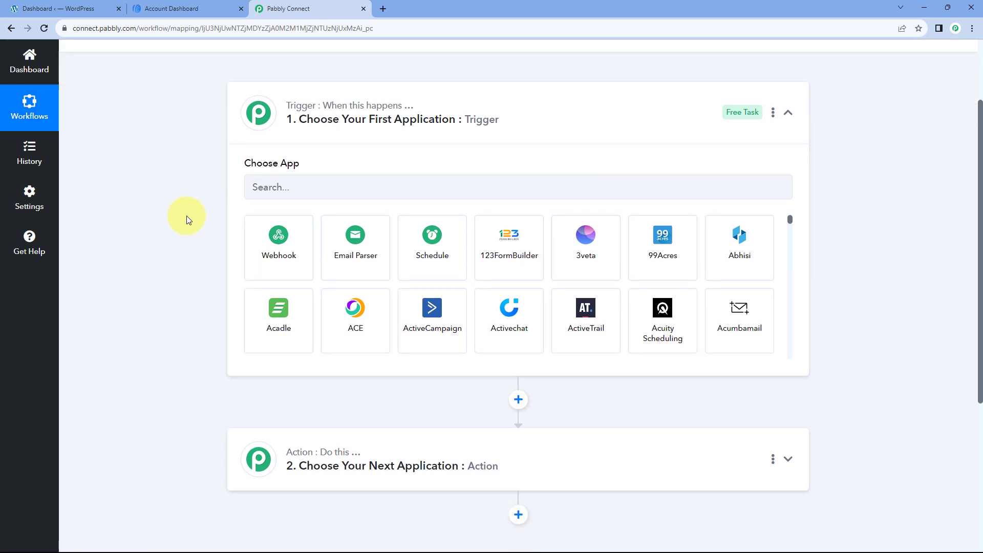
left_click(81, 9)
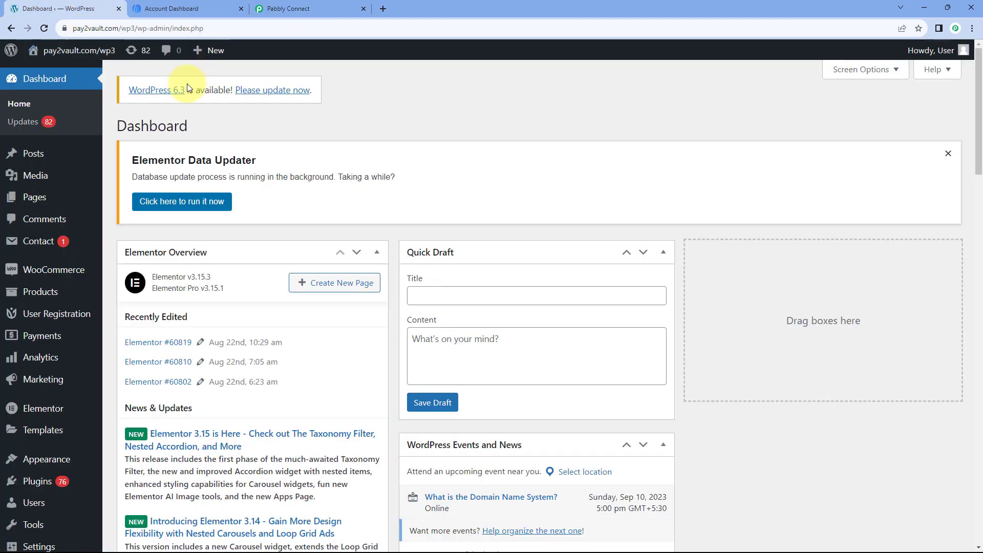
left_click(297, 9)
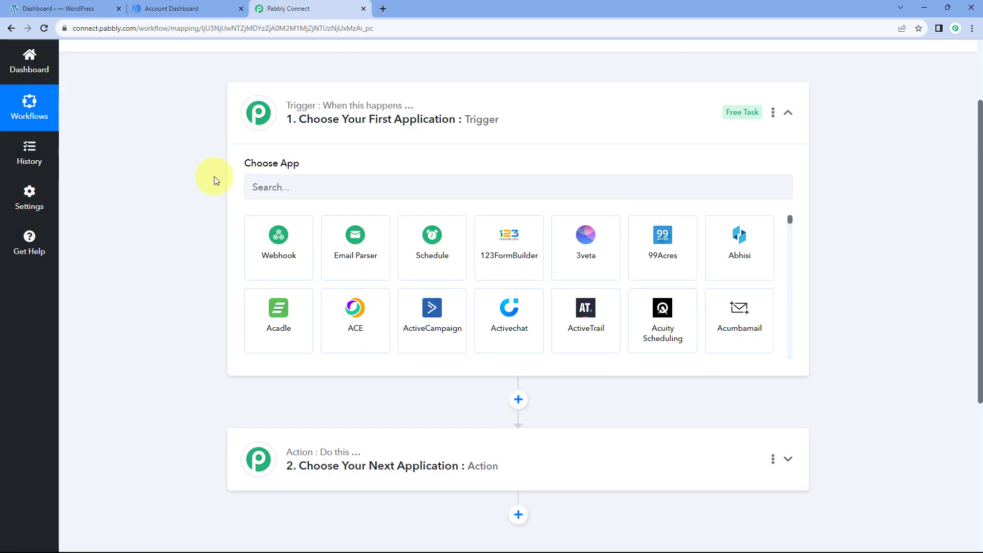
scroll(214, 176, "up", 1)
scroll(140, 193, "down", 2)
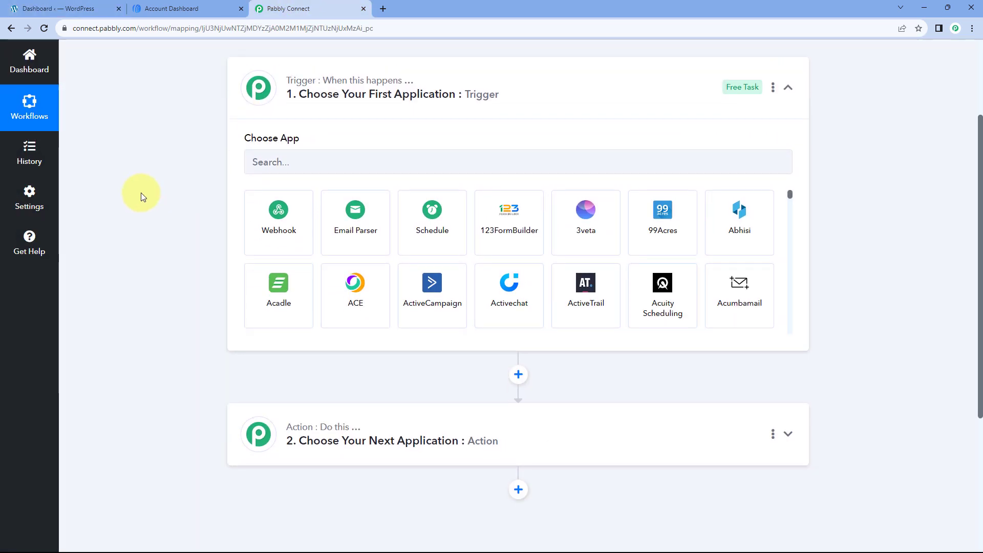
scroll(154, 183, "up", 1)
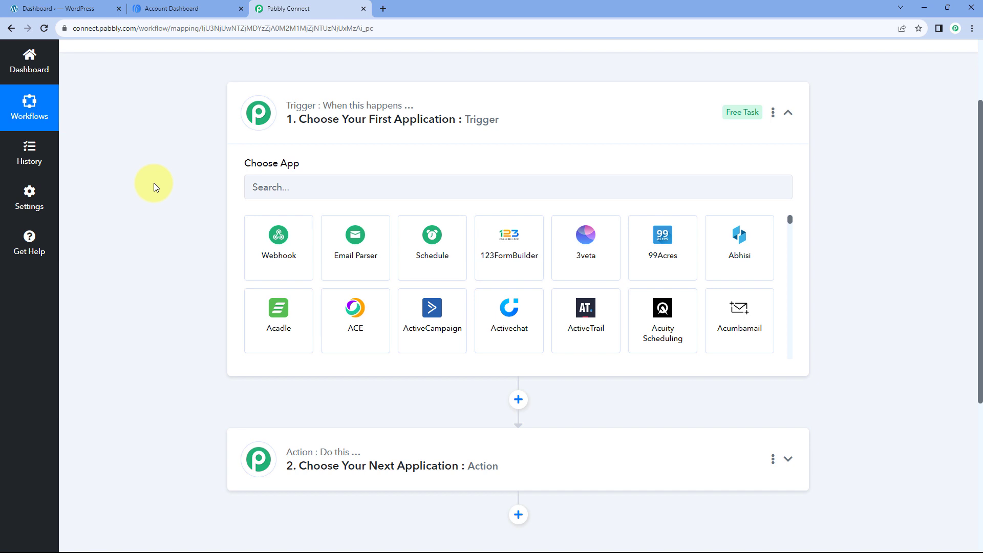
left_click(103, 9)
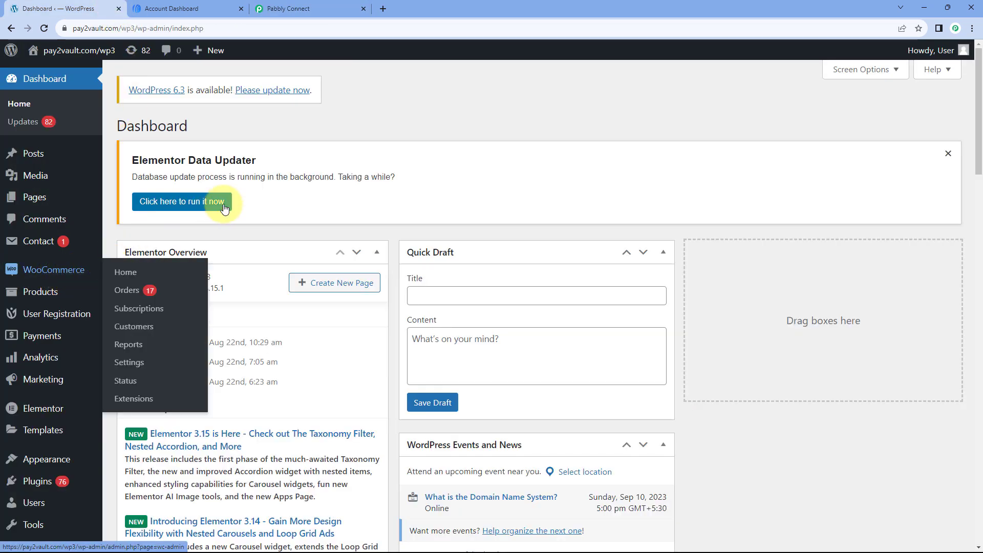
left_click(281, 8)
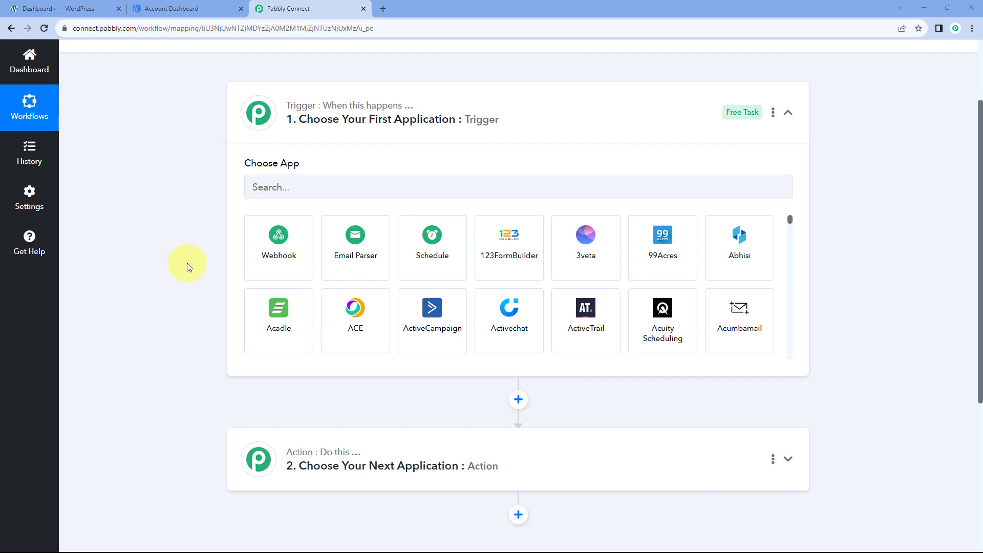
scroll(195, 235, "down", 1)
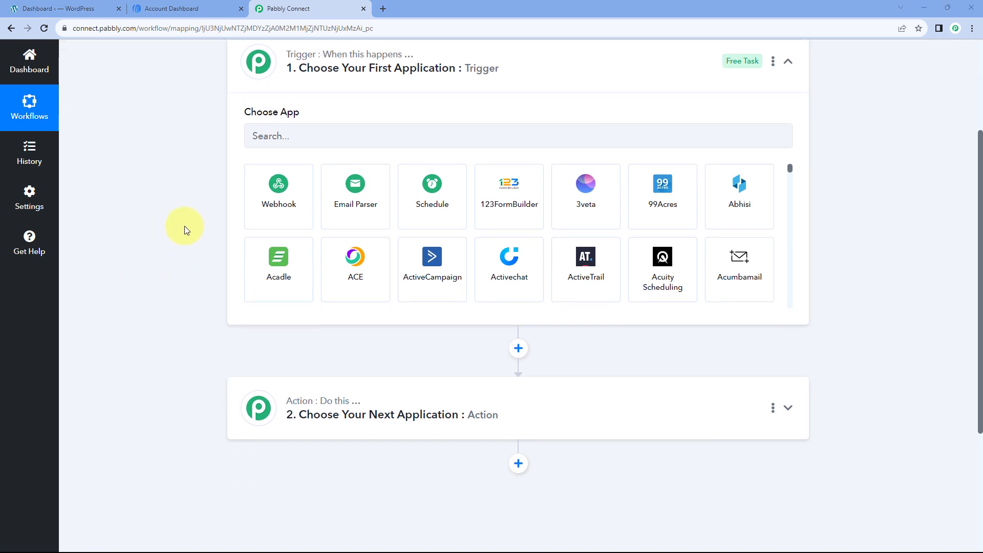
left_click(174, 9)
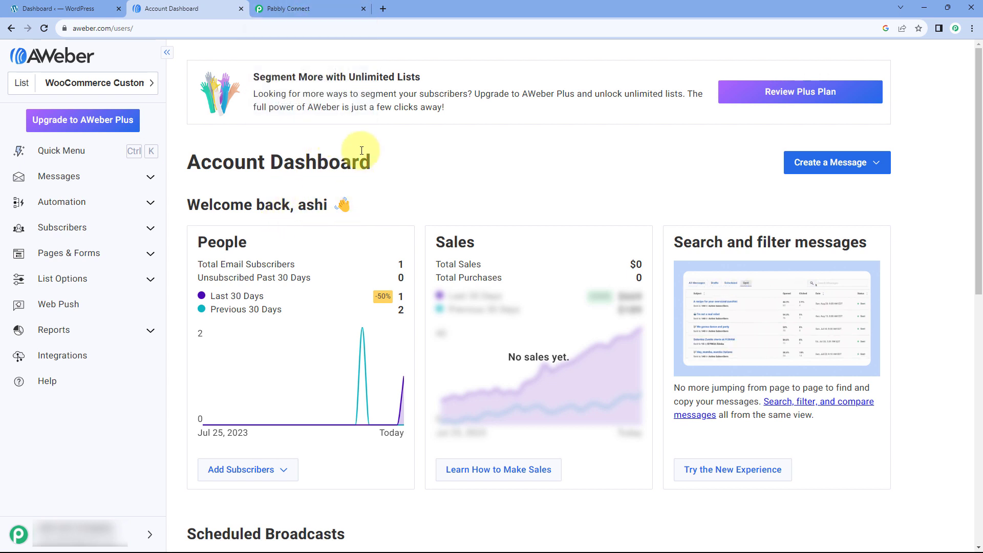
left_click(327, 9)
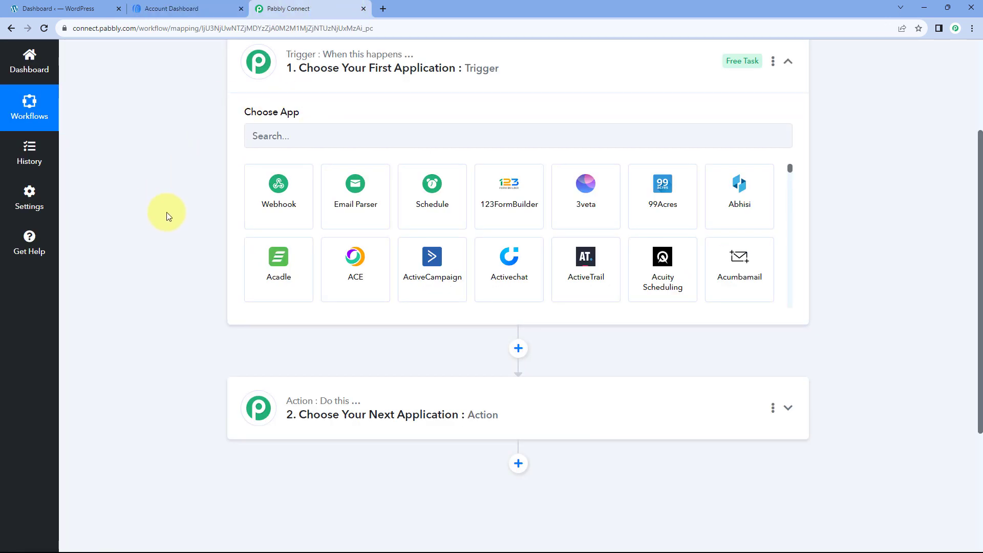
- Set the workflow's trigger app to WooCommerce with the trigger event New Order Created
left_click(309, 129)
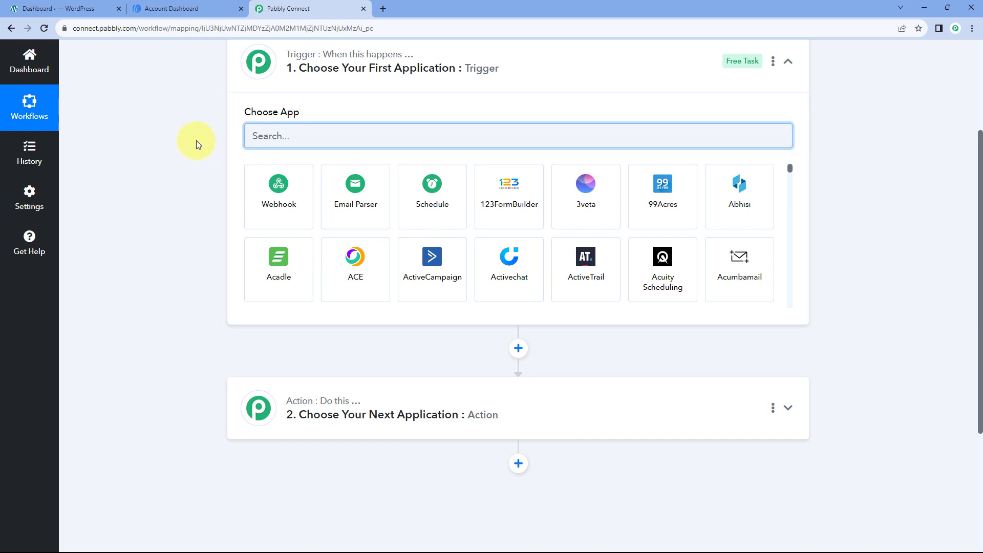
type("WooCommer")
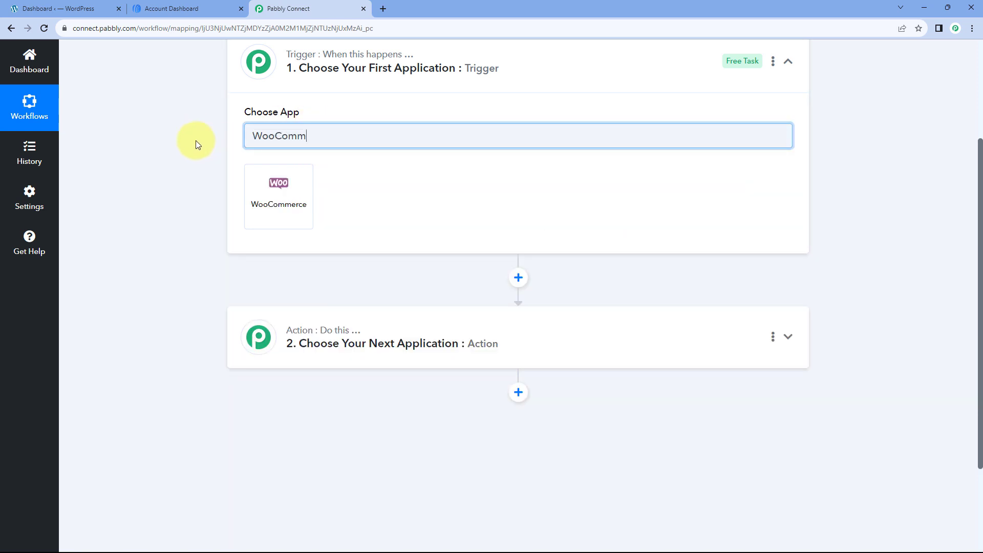
type("ce")
left_click(298, 184)
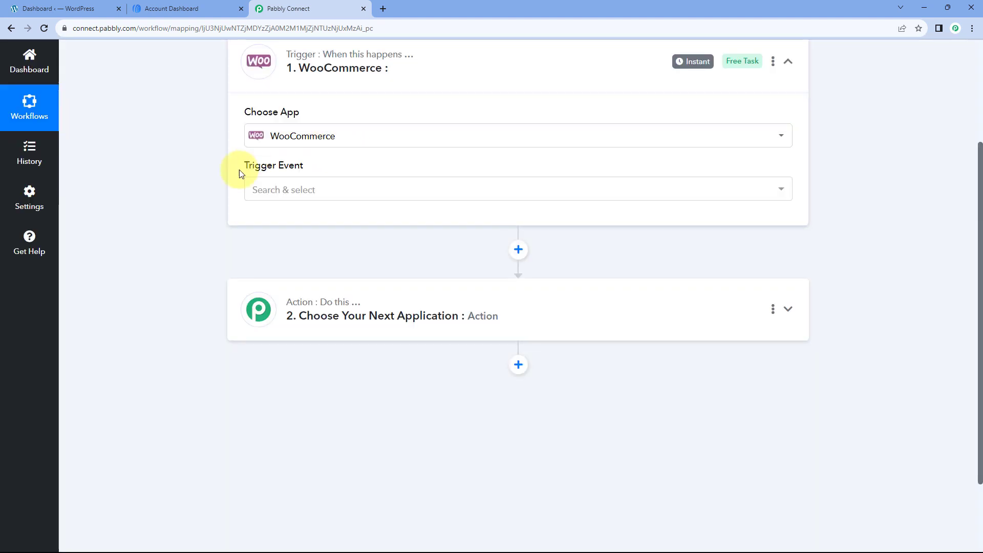
left_click(336, 191)
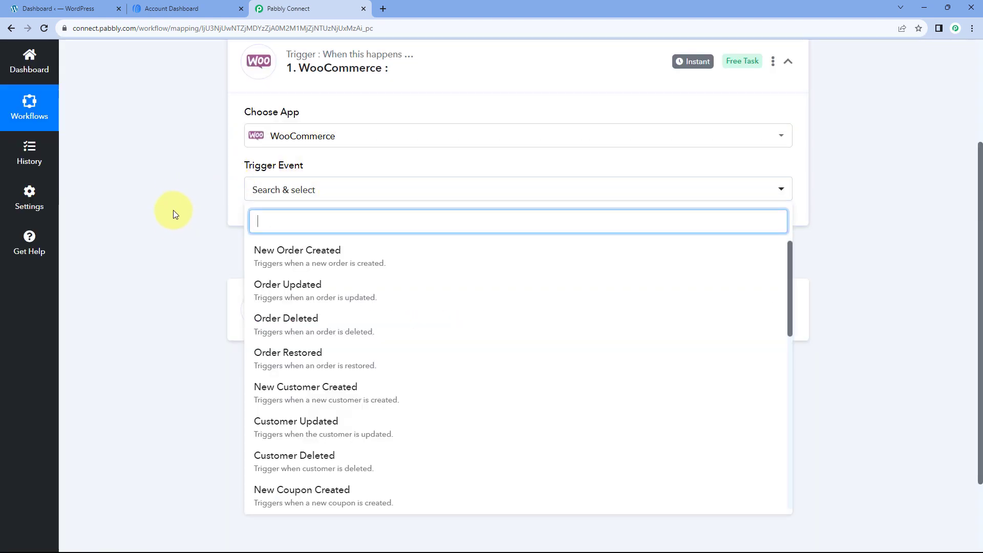
scroll(173, 210, "down", 2)
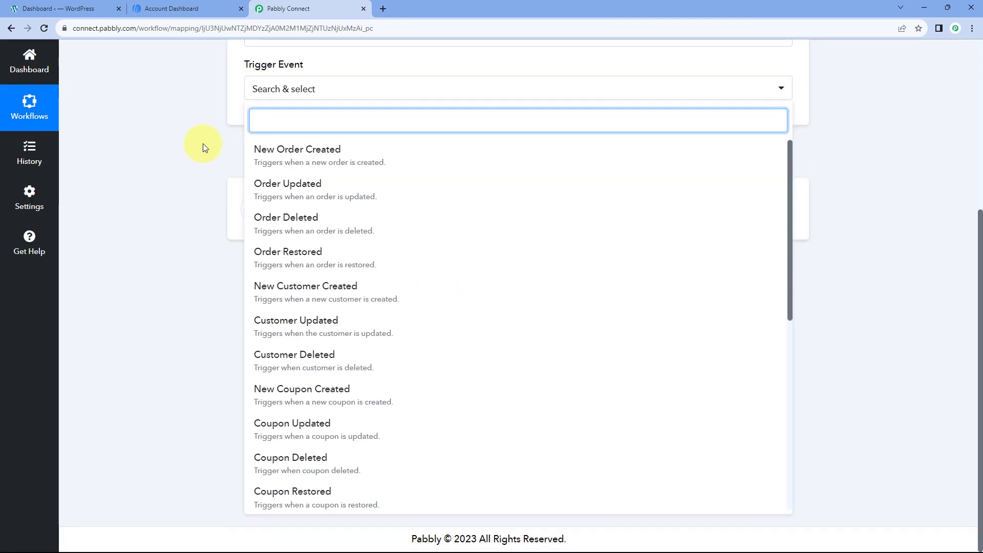
left_click(345, 150)
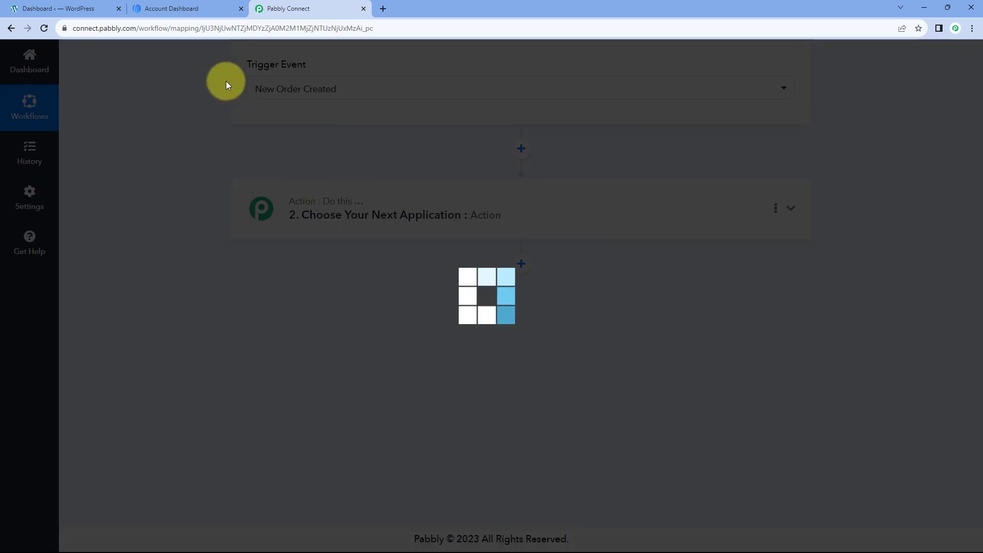
scroll(289, 232, "up", 2)
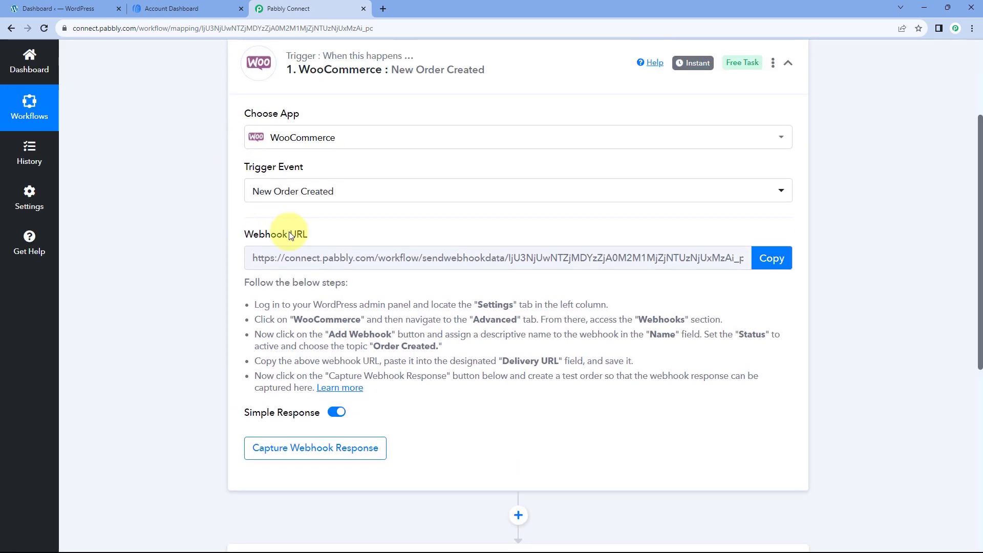
- Read the webhook setup instructions and copy the WooCommerce trigger's webhook URL
mouse_move(327, 241)
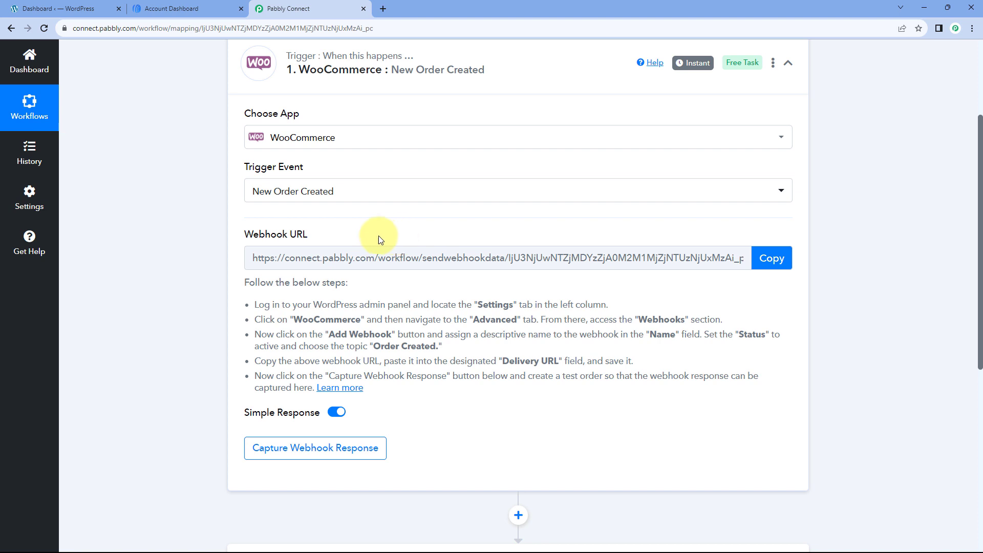
left_click_drag(242, 286, 401, 383)
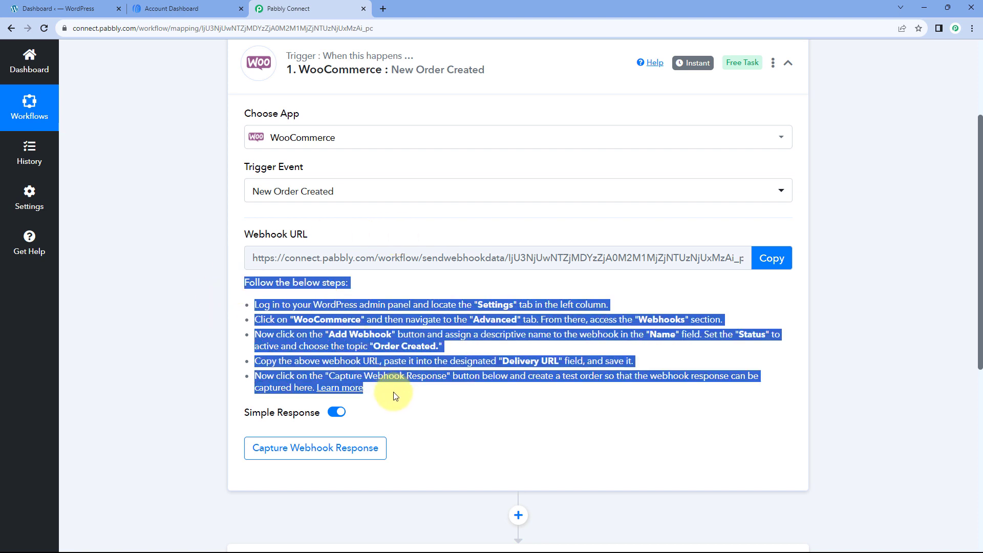
left_click(555, 293)
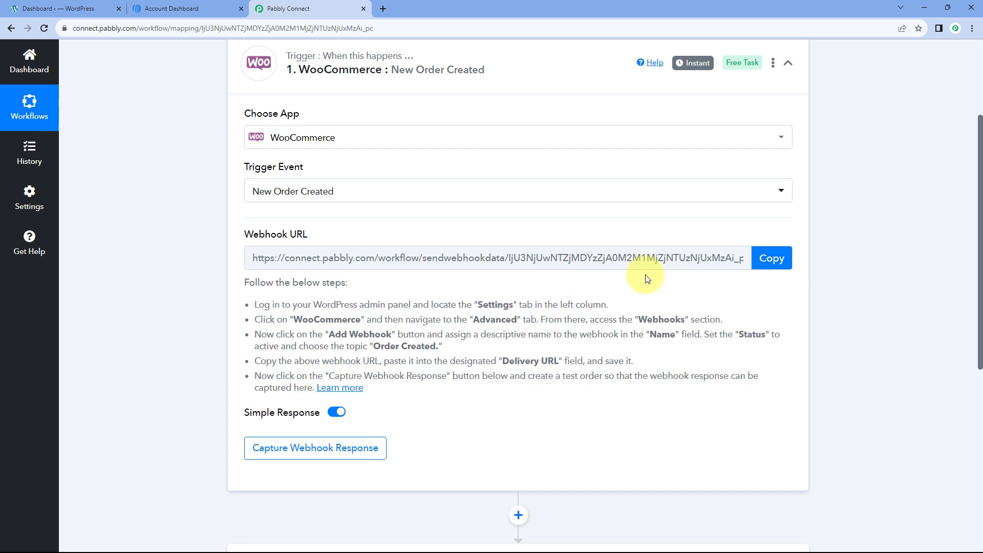
left_click(778, 264)
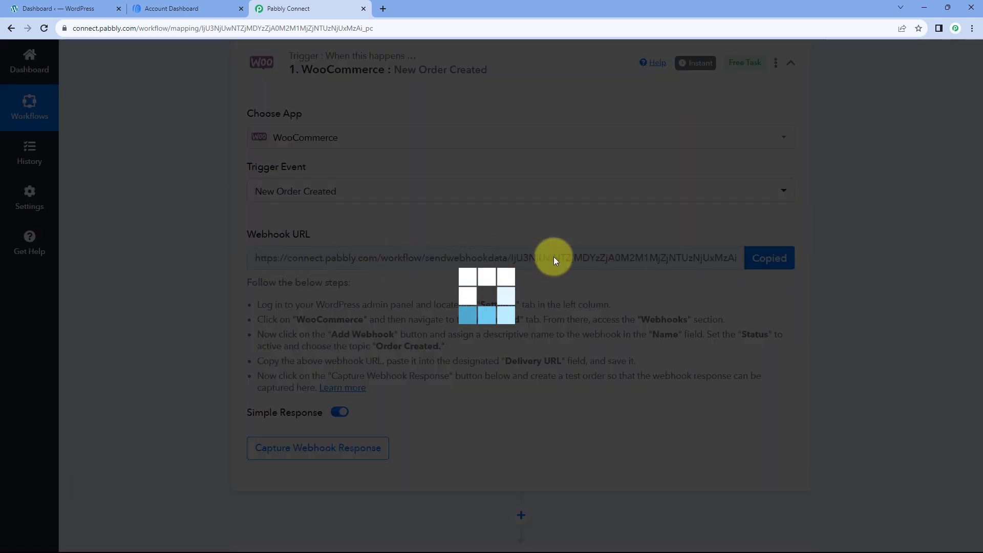
- Switch to the WordPress admin and open the Webhooks section of WooCommerce's advanced settings
left_click(94, 8)
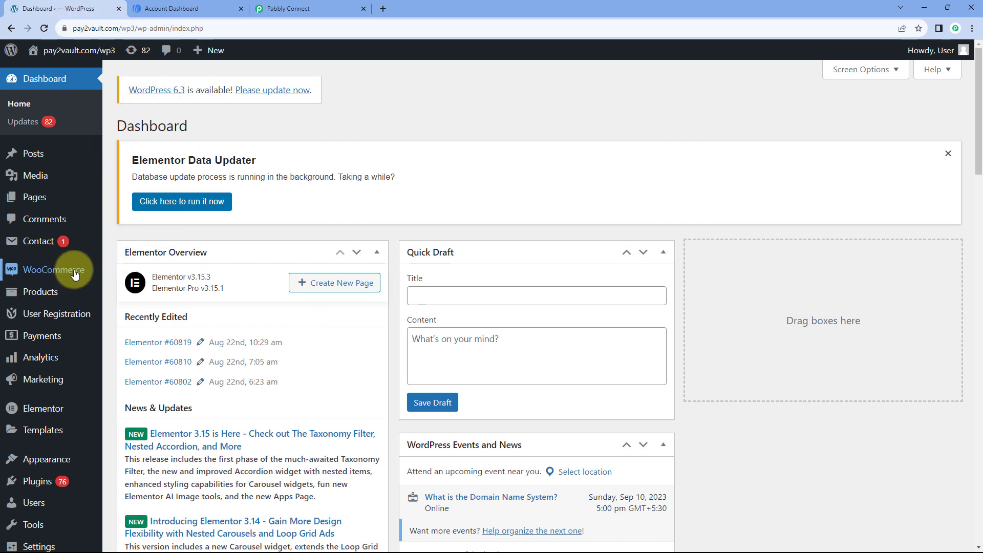
mouse_move(66, 268)
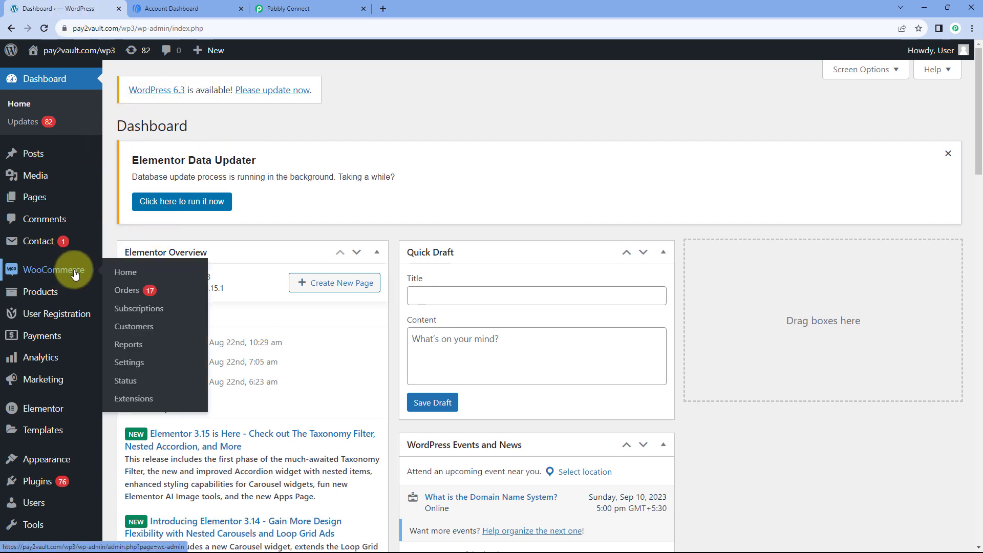
left_click(128, 364)
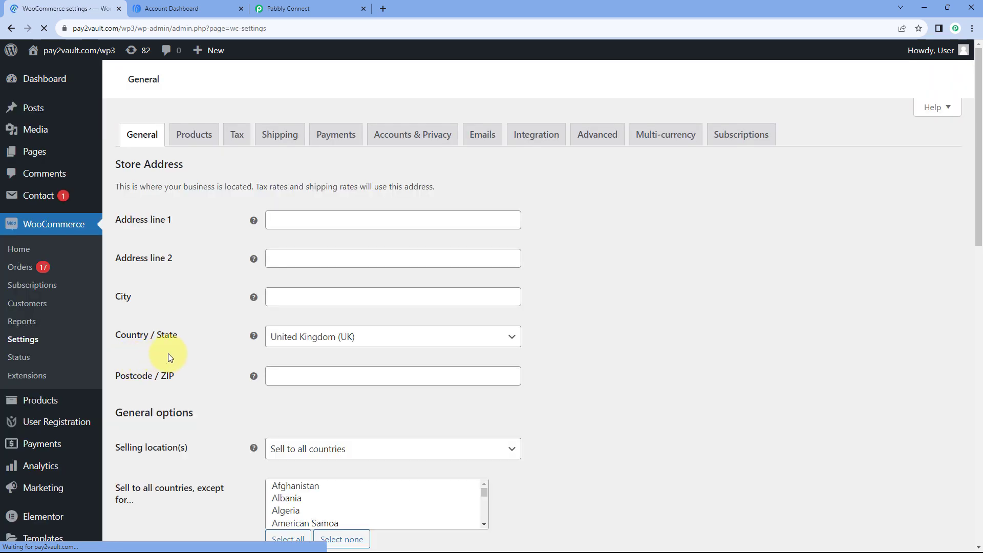
left_click(598, 134)
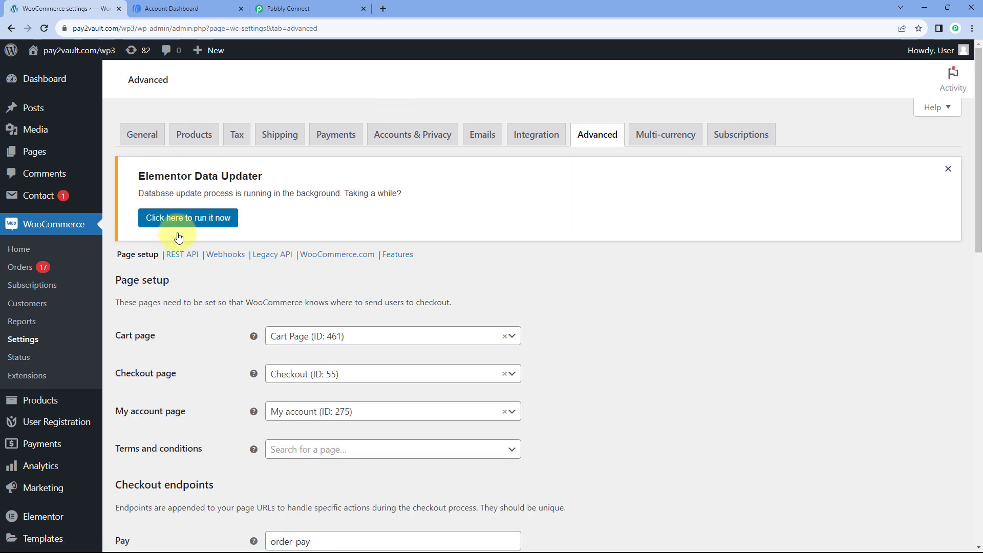
left_click(229, 259)
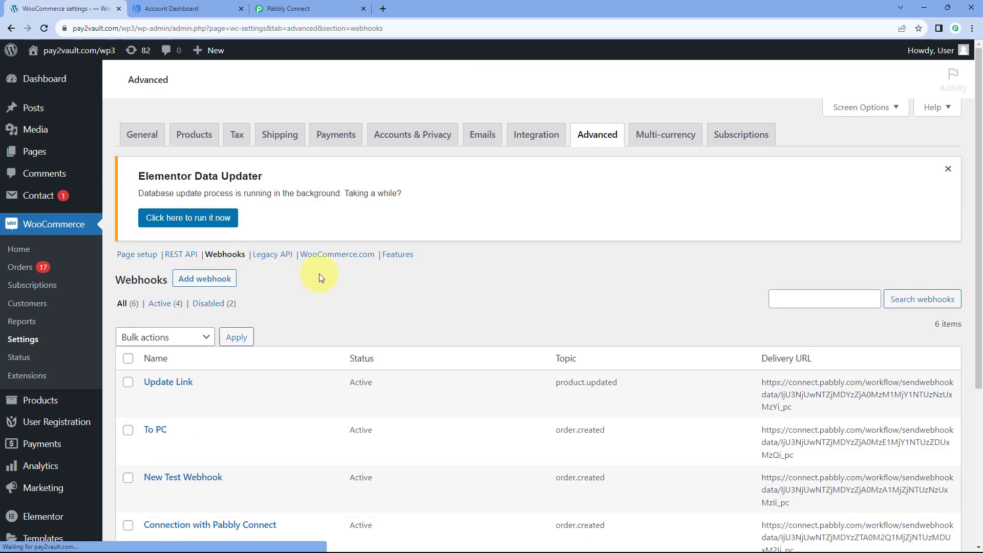
- Add a new WooCommerce webhook, name it Pabbly Connect, and set its status to Active
scroll(371, 272, "down", 2)
scroll(372, 273, "down", 2)
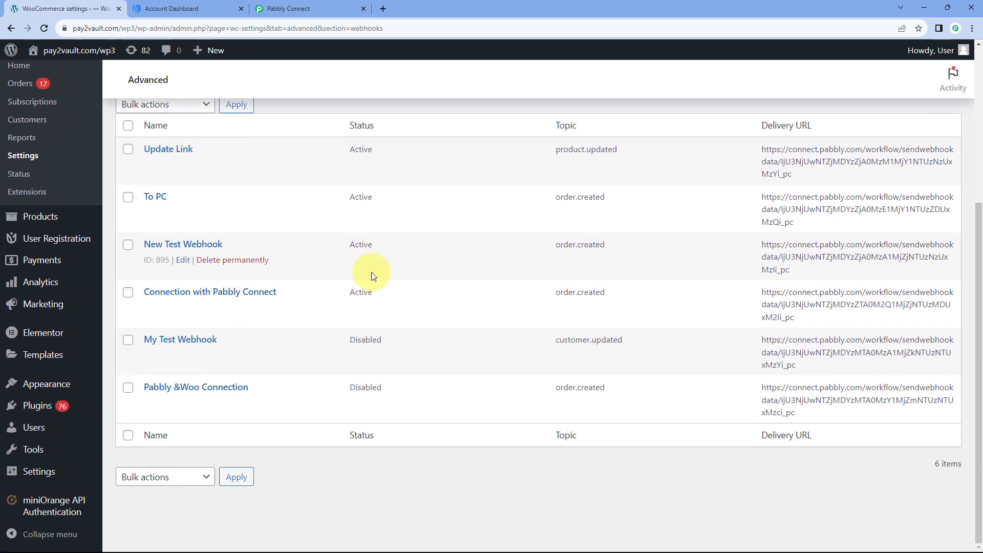
scroll(370, 271, "up", 3)
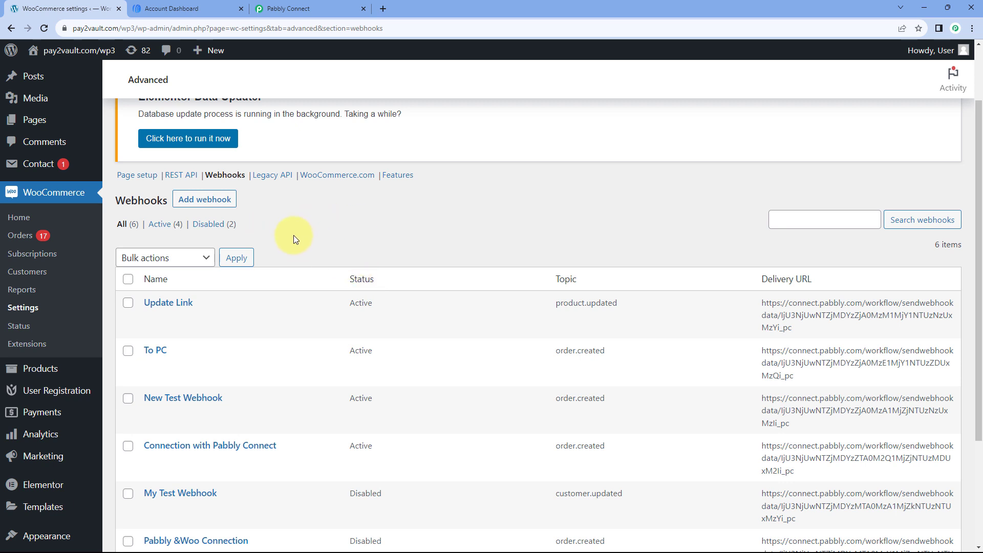
left_click(208, 202)
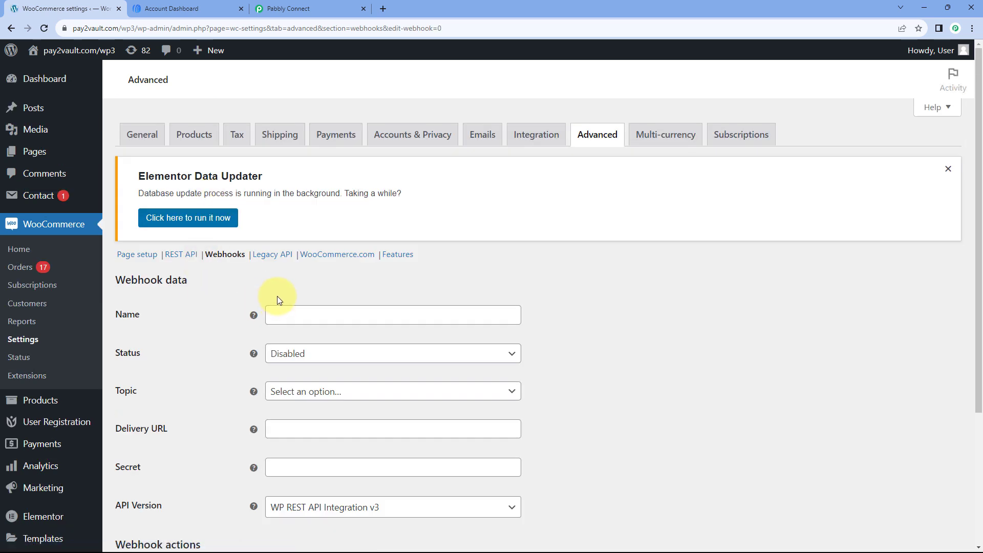
scroll(238, 270, "down", 3)
left_click(302, 166)
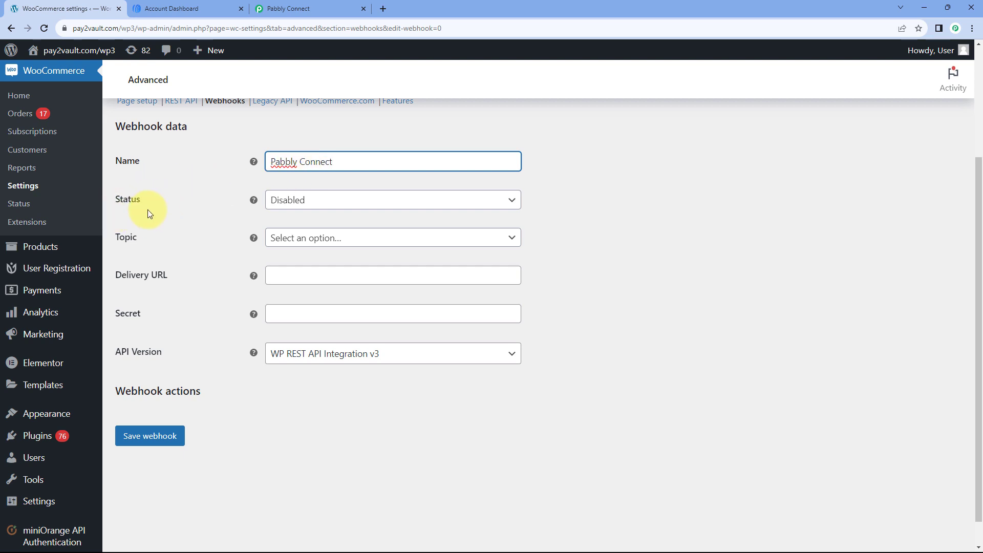
left_click(315, 202)
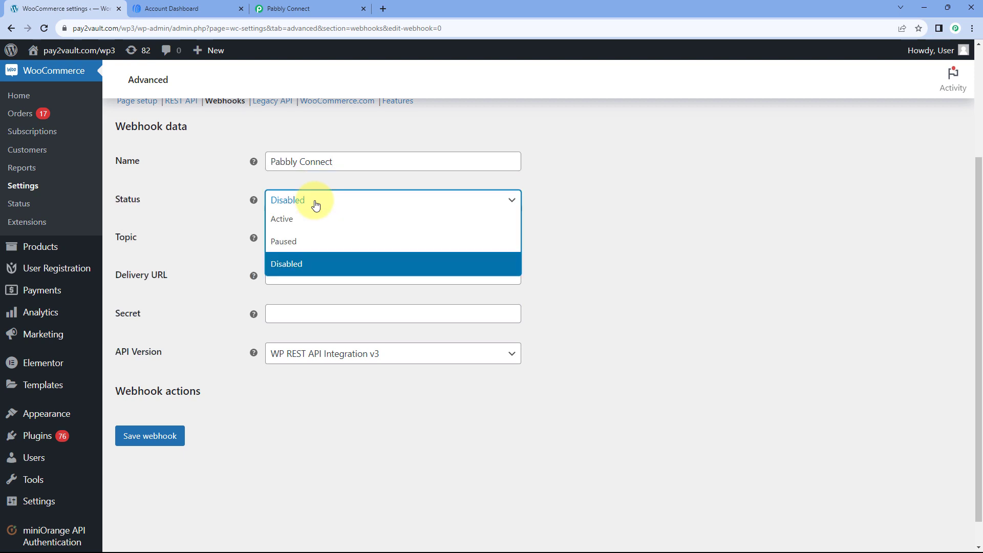
left_click(292, 225)
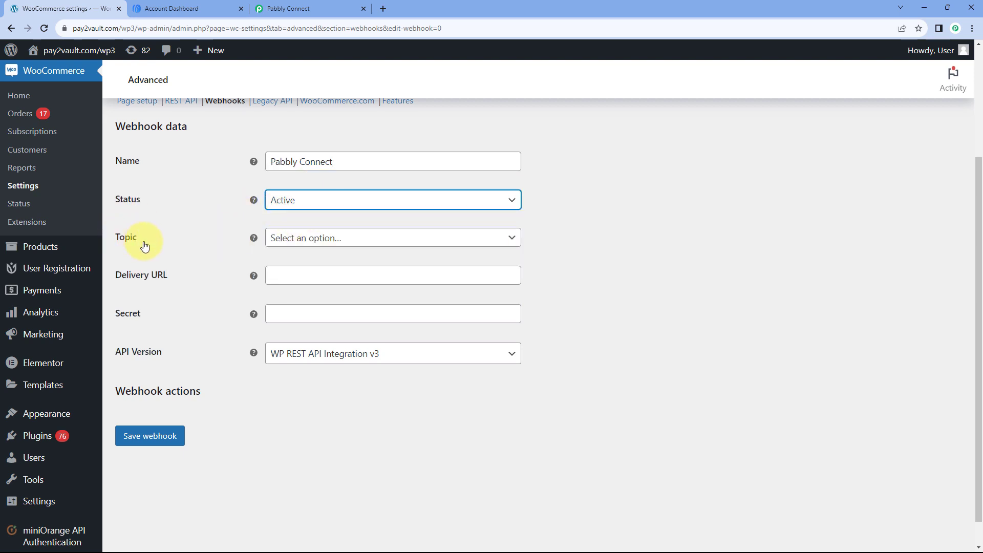
- Set the new webhook's topic to Order created
left_click(371, 240)
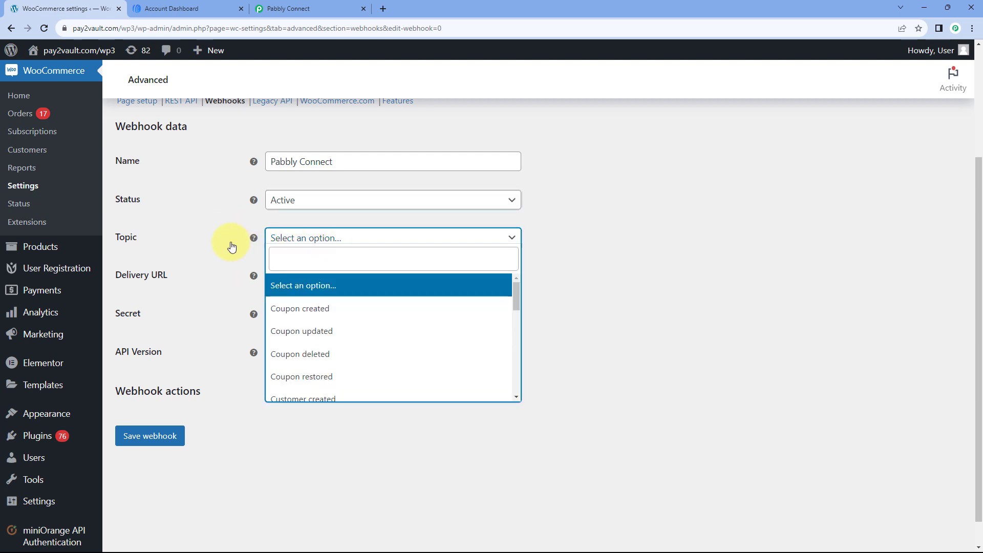
scroll(233, 244, "down", 1)
scroll(353, 280, "down", 1)
scroll(353, 280, "down", 1)
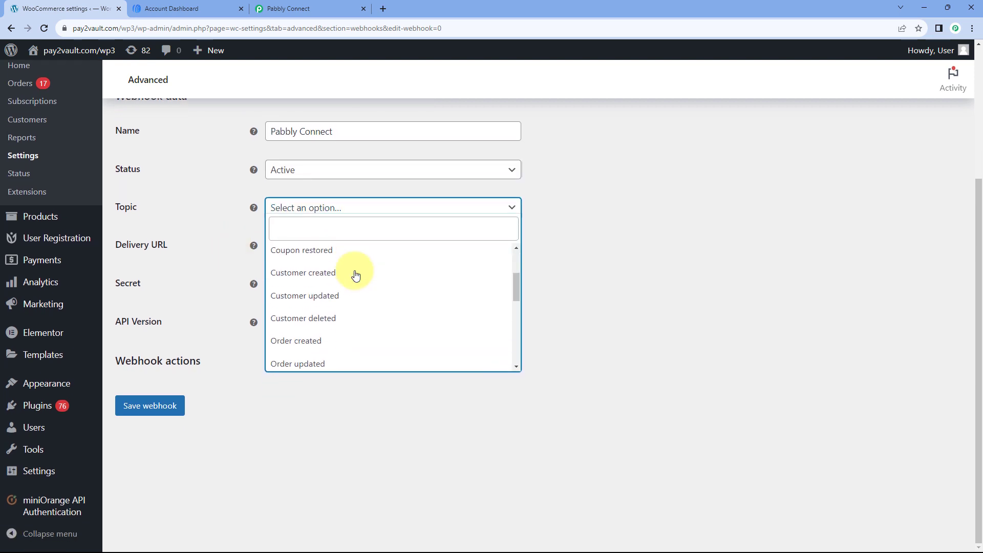
scroll(351, 287, "down", 1)
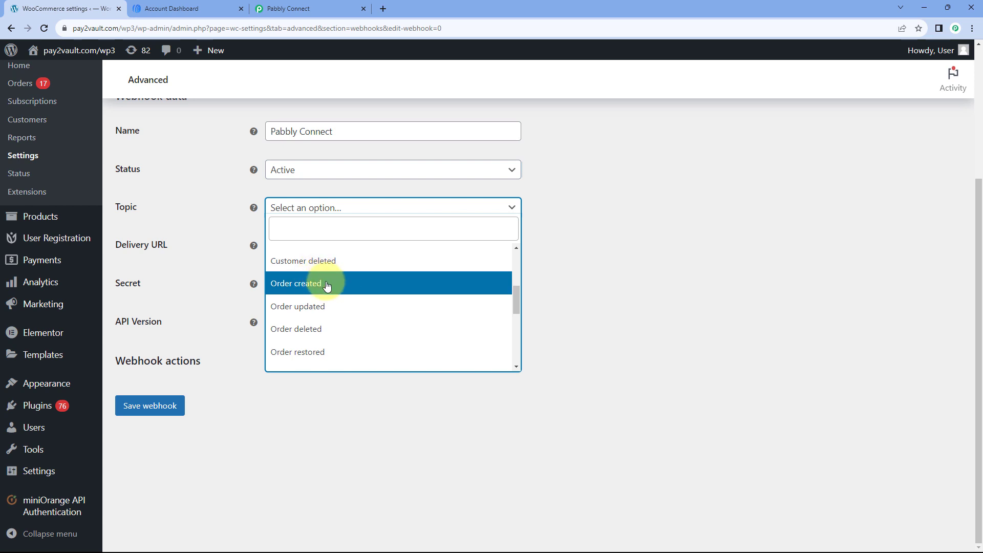
left_click(327, 285)
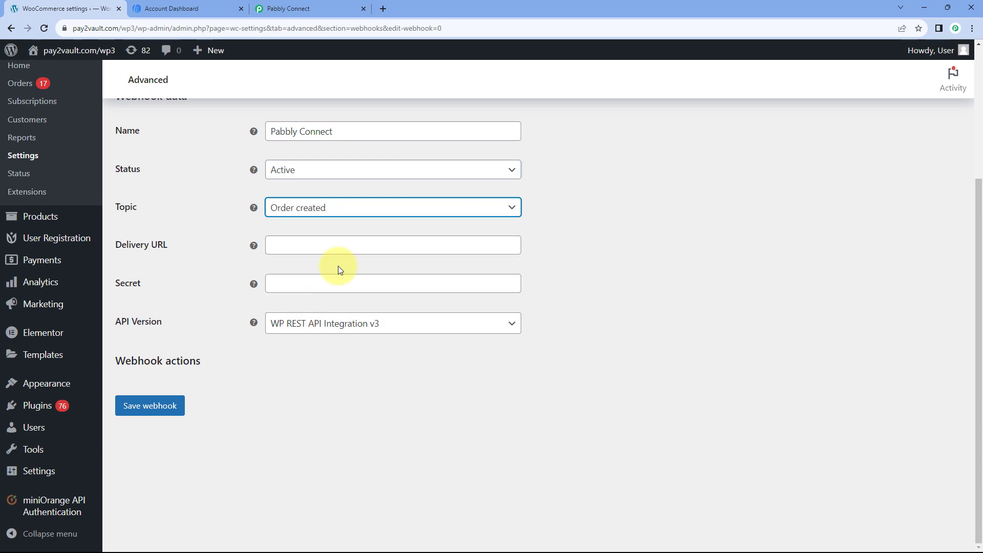
left_click(232, 232)
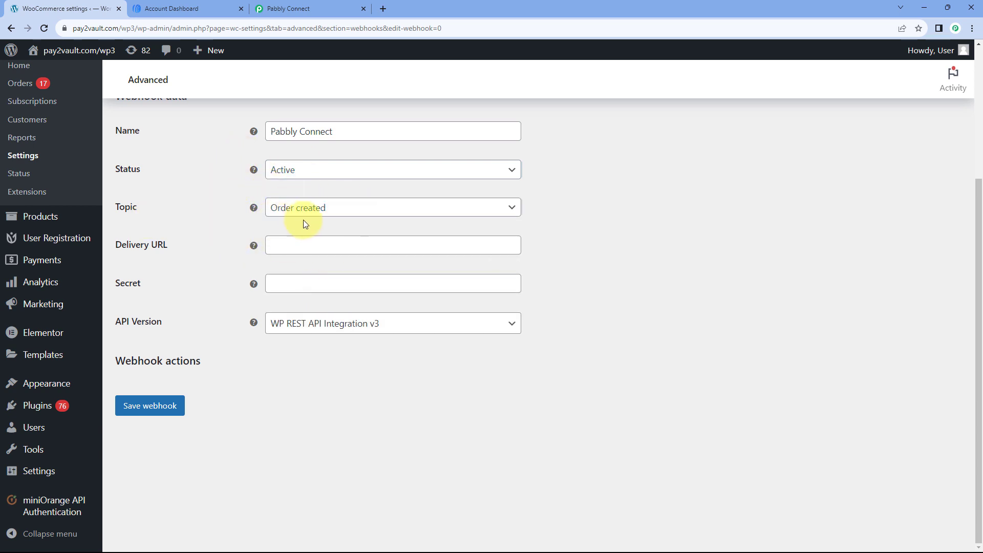
left_click(322, 209)
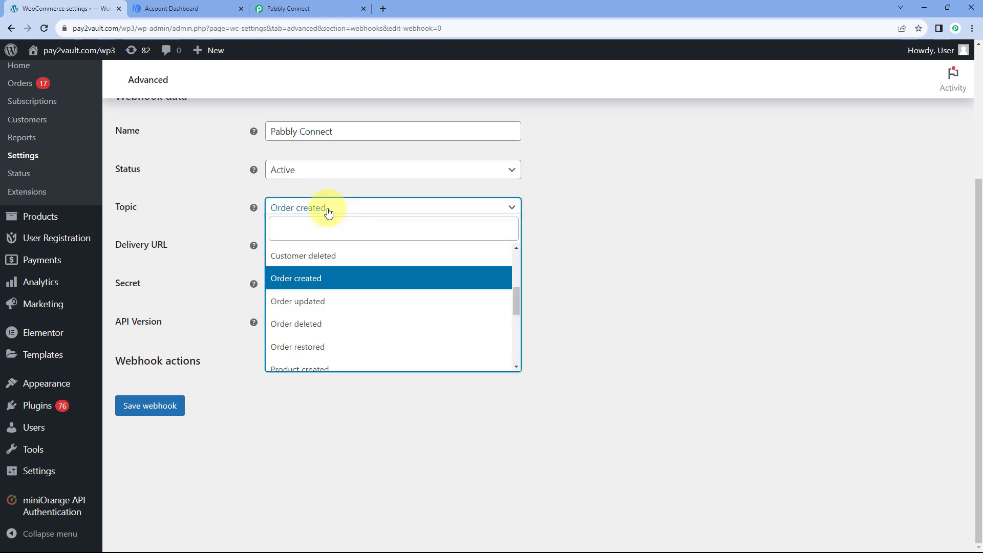
left_click(313, 278)
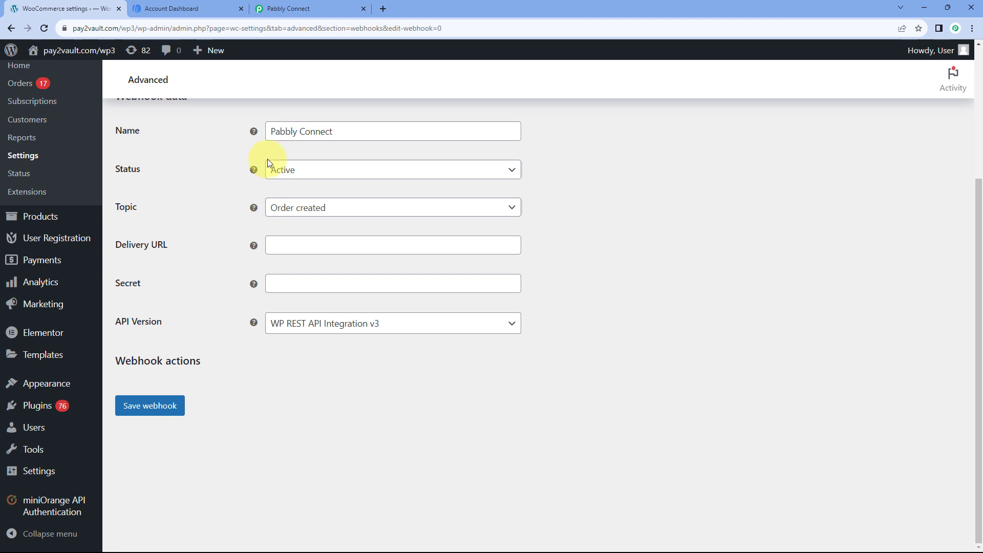
- Check the required topic in the Pabbly Connect instructions and paste the copied webhook URL as the WooCommerce webhook's Delivery URL
left_click(288, 9)
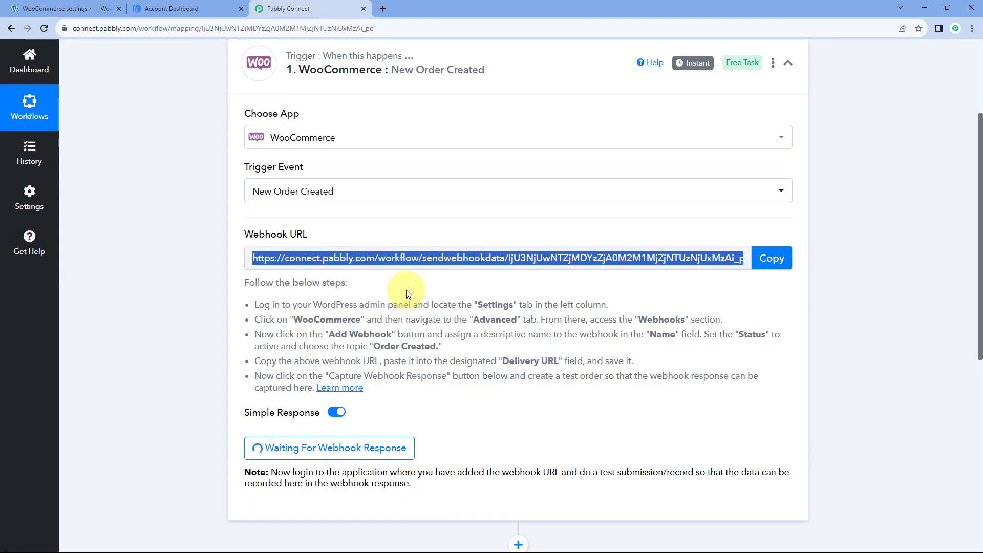
left_click_drag(440, 347, 369, 347)
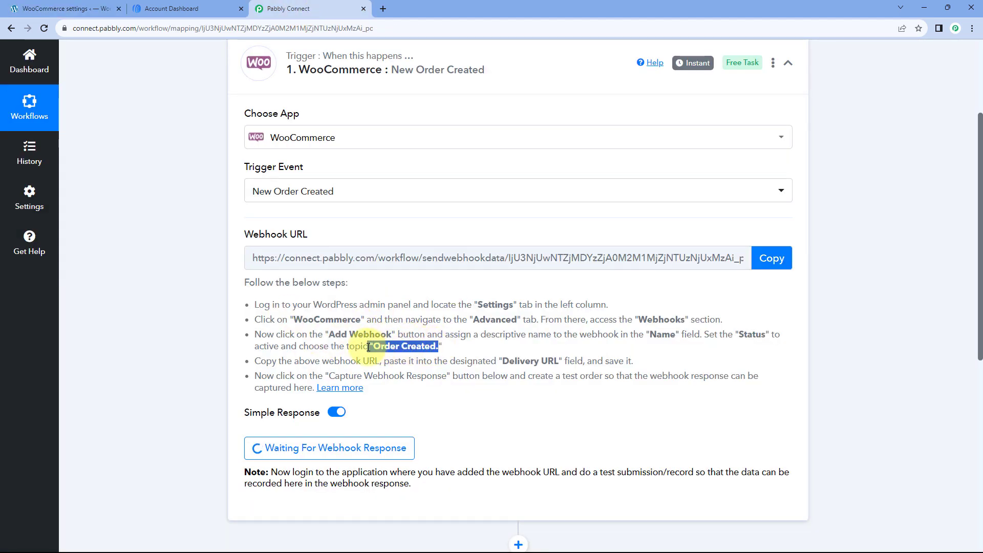
left_click(402, 293)
left_click(67, 8)
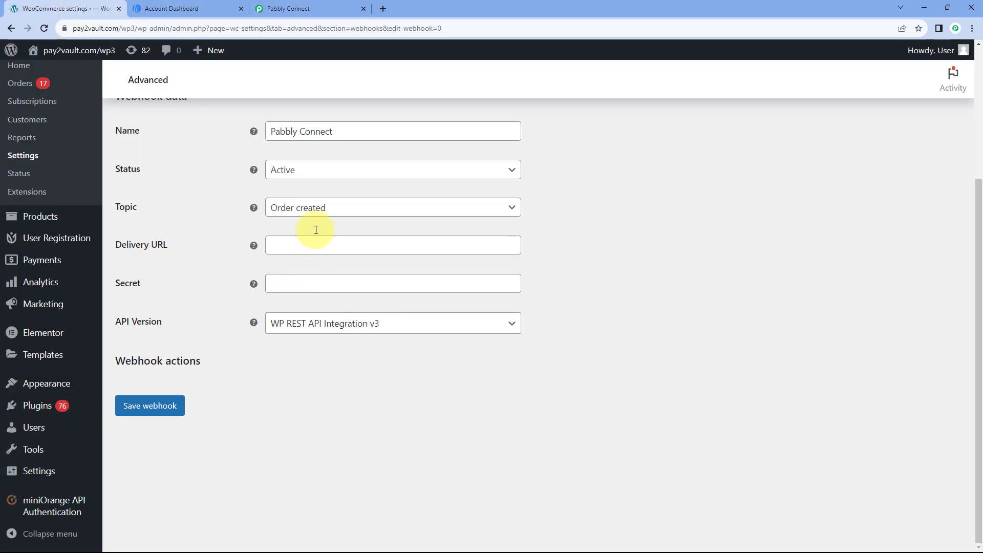
right_click(289, 243)
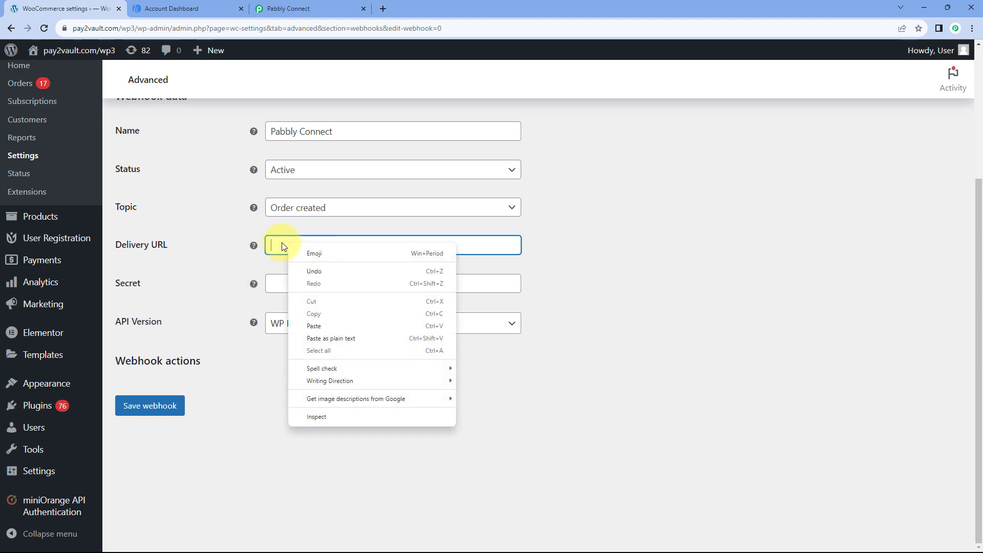
left_click(315, 327)
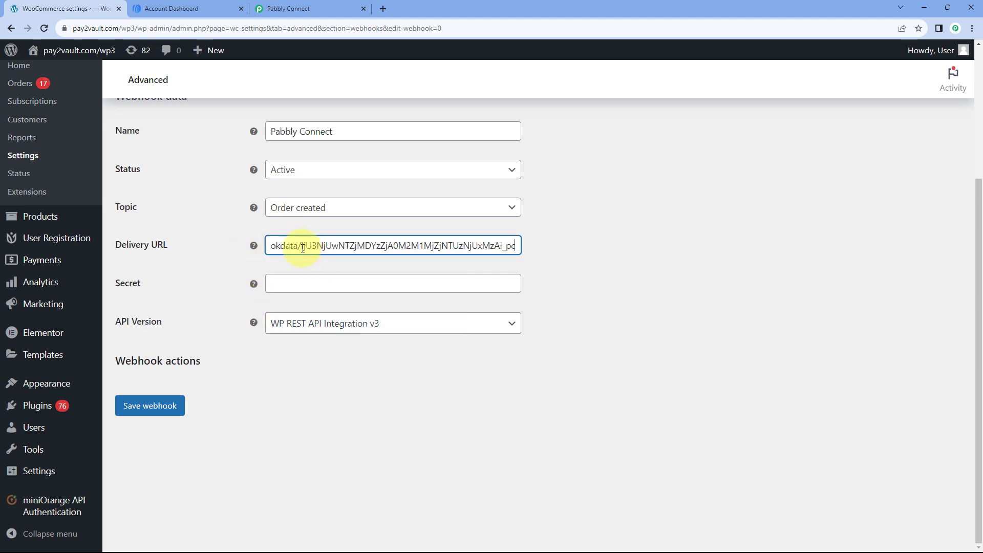
- Copy the trigger's webhook URL again in Pabbly Connect and return to WooCommerce to save the webhook
left_click(299, 11)
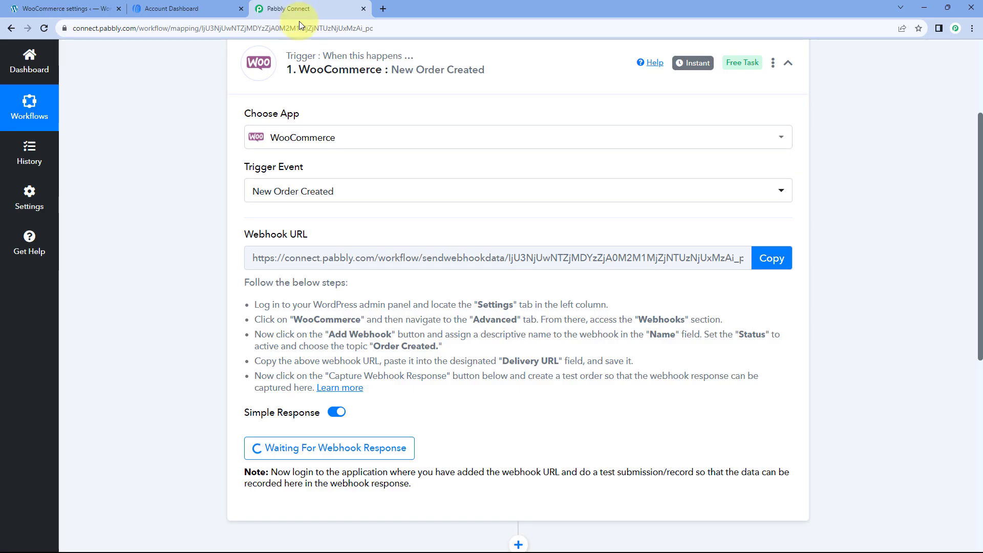
left_click(776, 260)
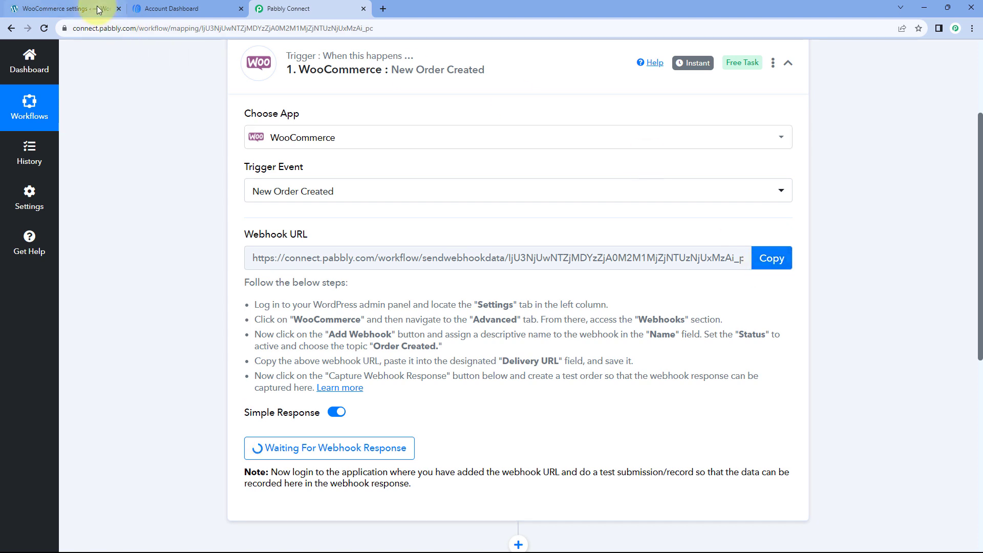
left_click(77, 9)
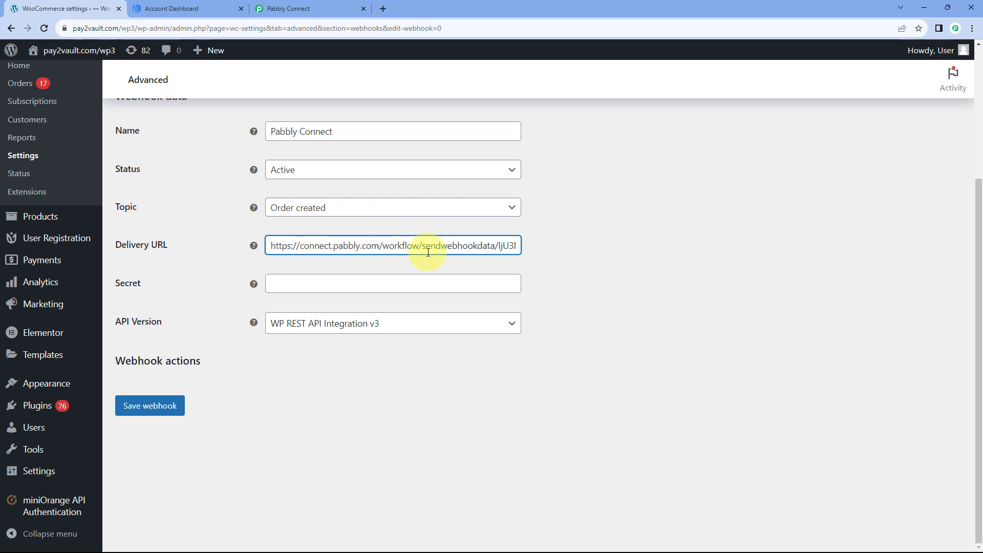
left_click(147, 407)
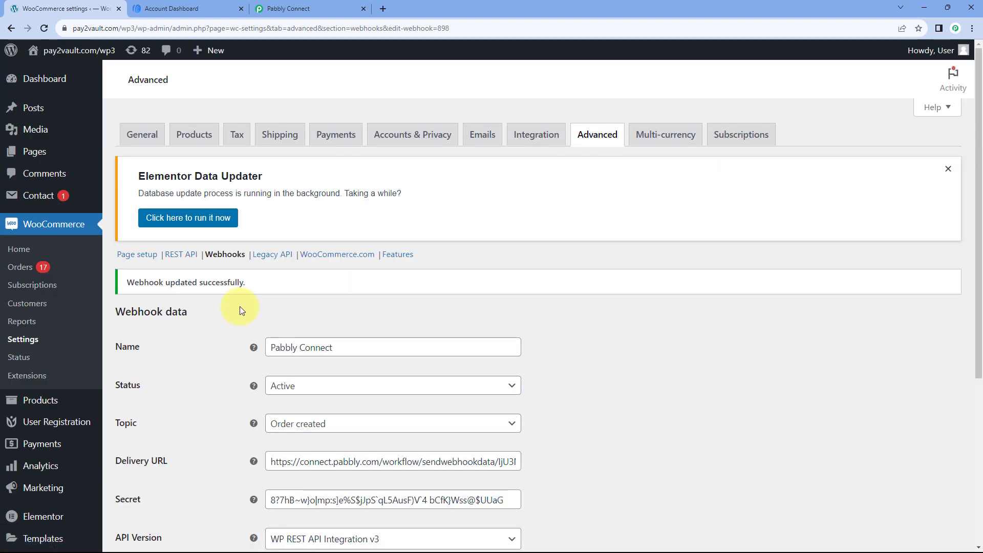
scroll(239, 306, "down", 1)
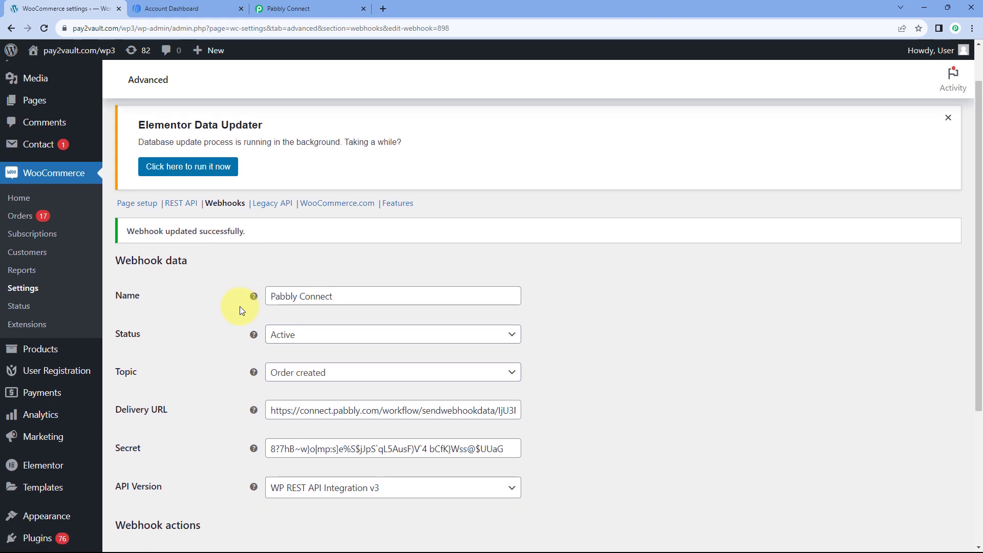
- Switch to Pabbly Connect and re-capture the WooCommerce trigger's webhook response, agreeing to replace the existing one
left_click(334, 4)
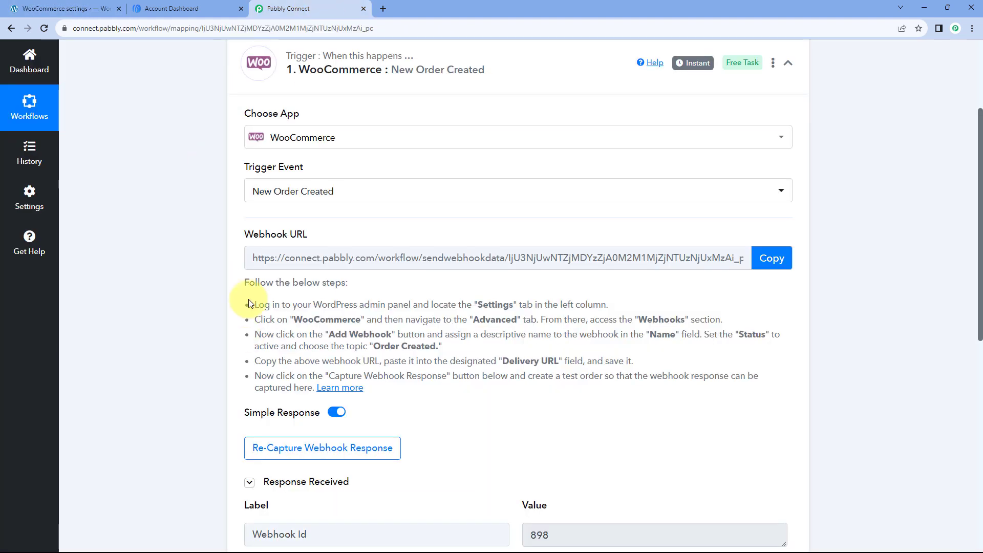
scroll(481, 389, "down", 1)
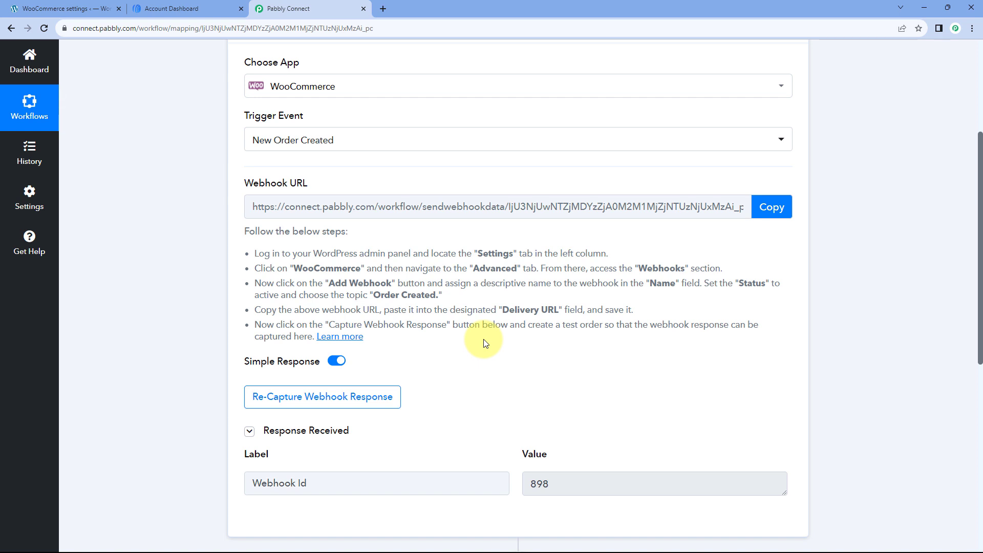
scroll(476, 338, "down", 1)
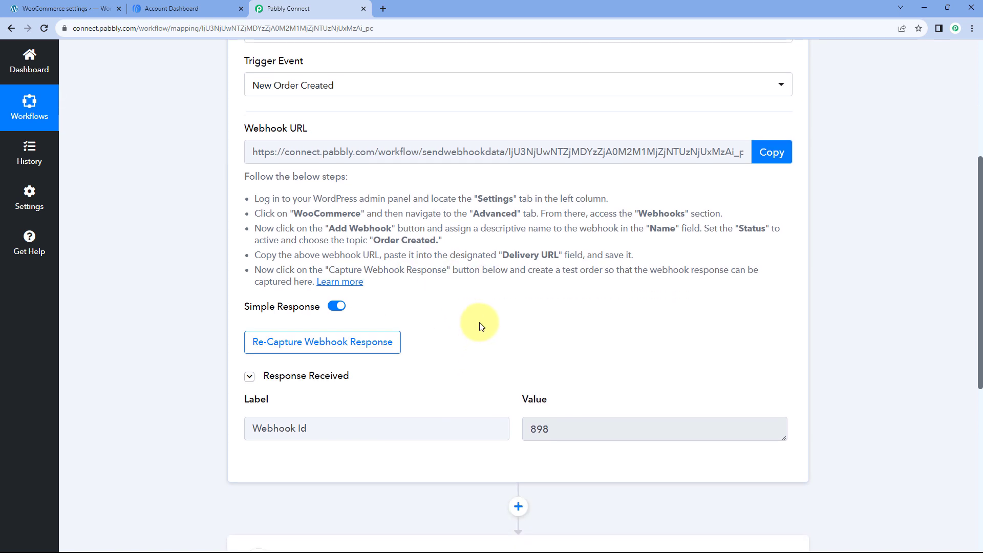
scroll(480, 326, "down", 1)
left_click(325, 296)
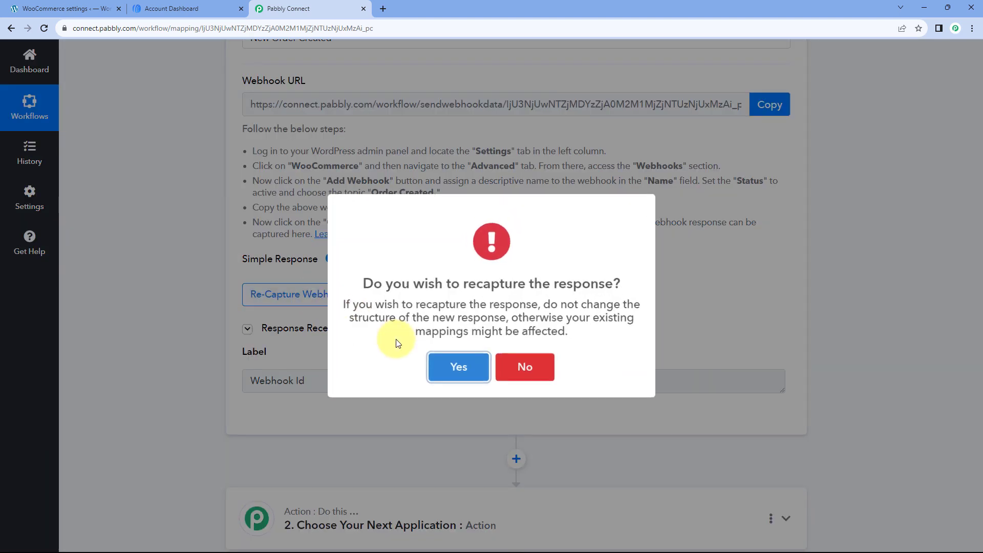
left_click(440, 365)
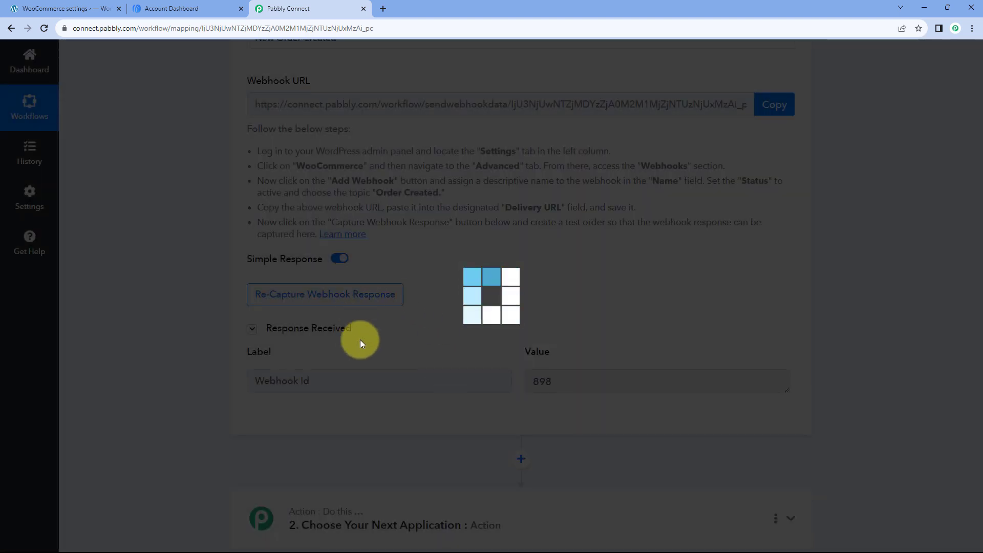
right_click(322, 304)
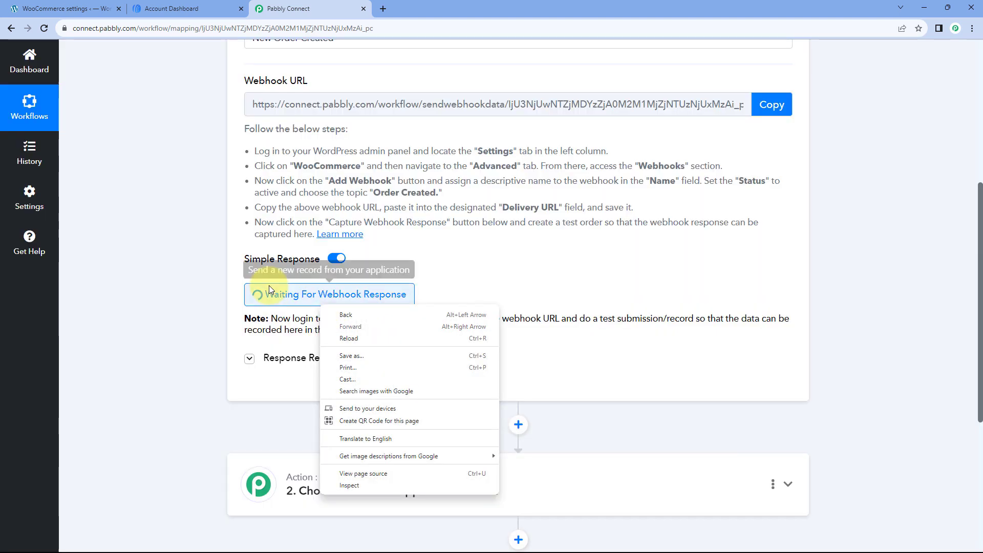
left_click(232, 283)
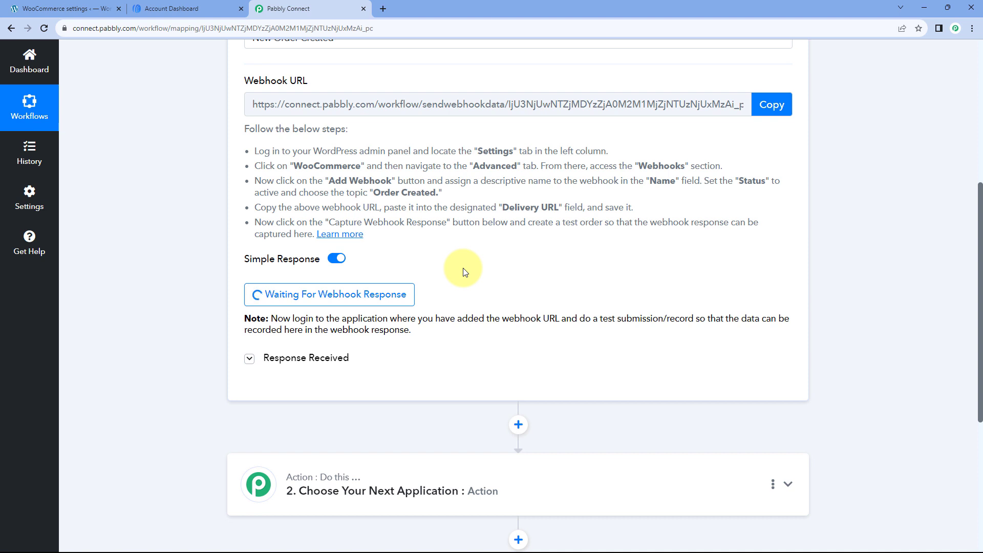
- Return to the WordPress admin, dismiss the Elementor Data Updater notice, and open the store's shop page in a new tab
left_click(95, 5)
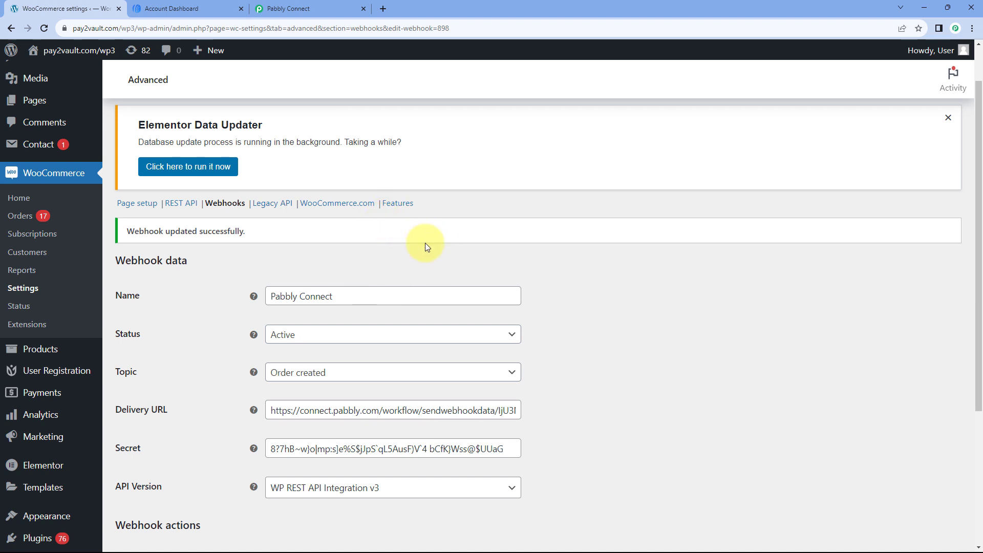
left_click(947, 117)
scroll(484, 229, "up", 1)
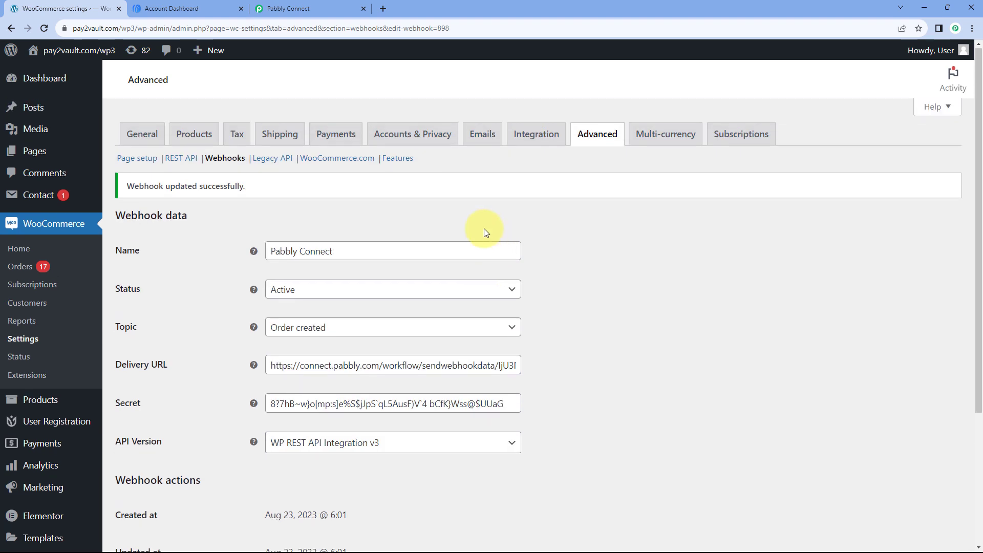
mouse_move(77, 50)
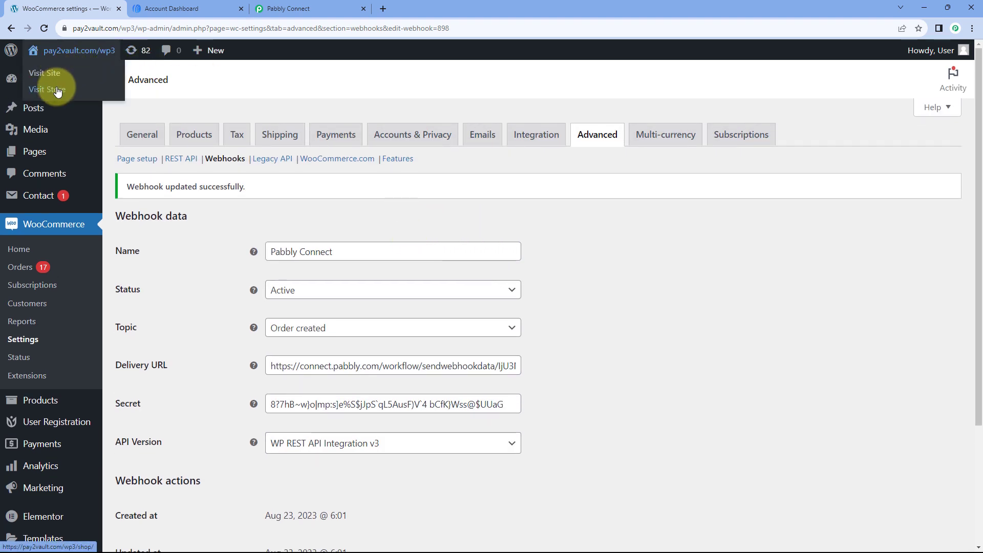
right_click(58, 91)
left_click(91, 101)
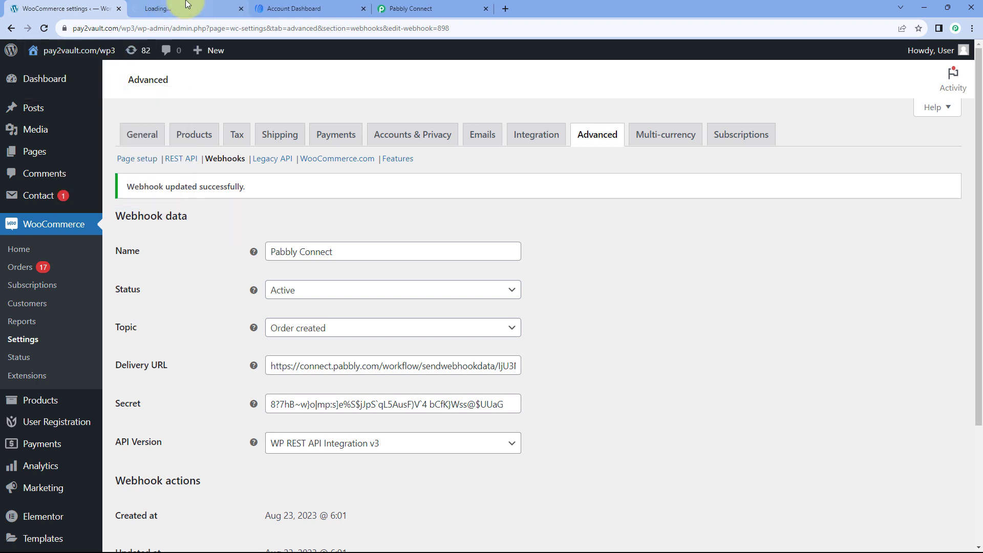
left_click(187, 4)
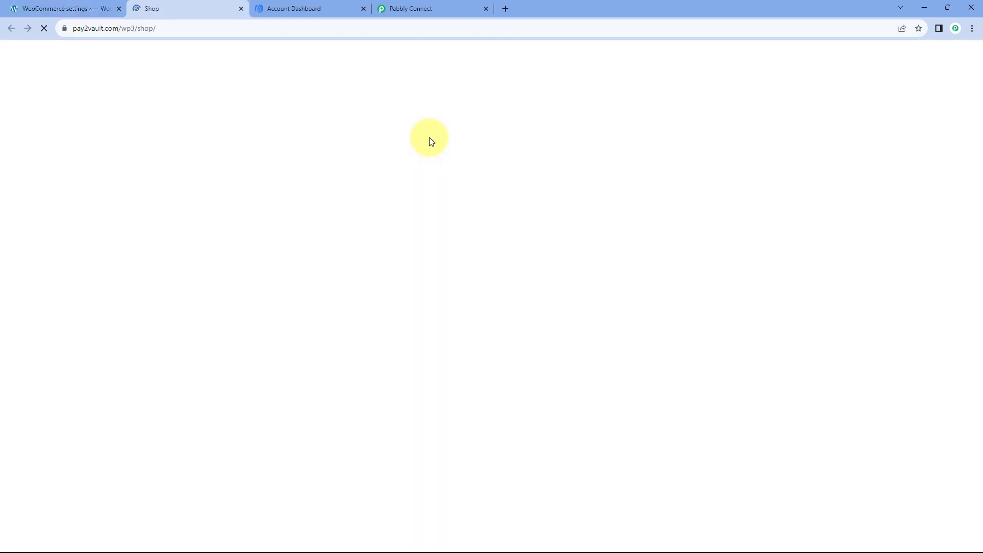
- Add the Camera product to the cart, proceed to checkout, and collapse the design survey pop-up
scroll(430, 153, "down", 1)
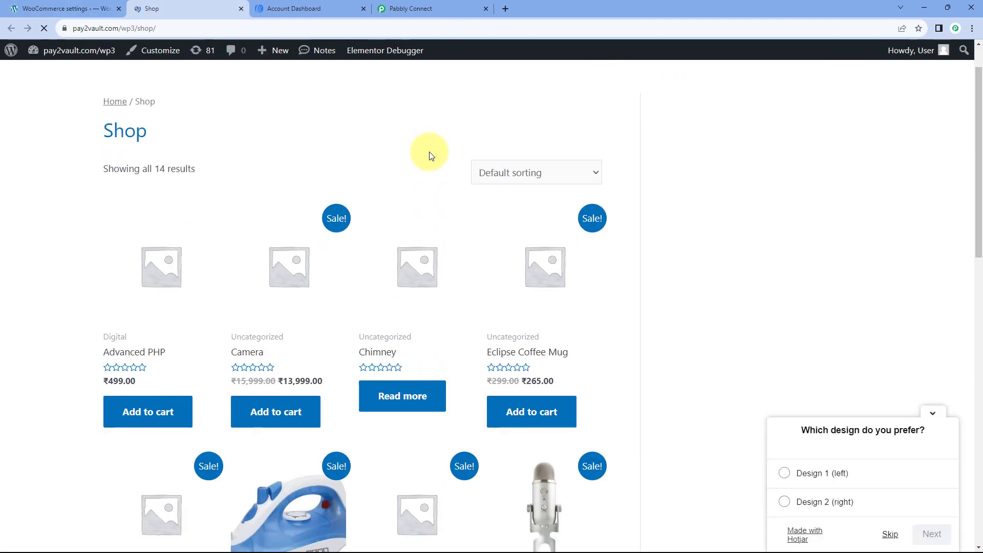
scroll(430, 153, "down", 1)
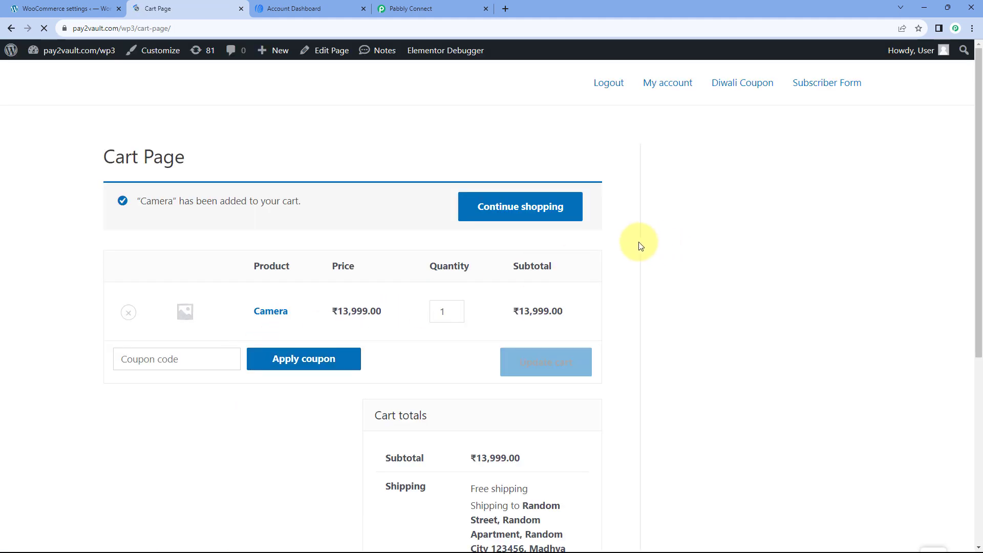
scroll(636, 244, "down", 6)
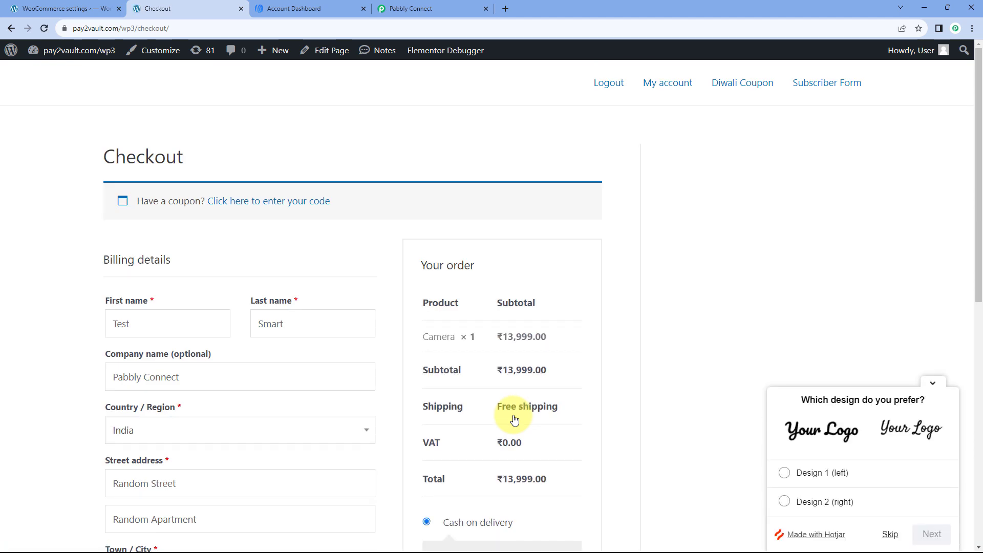
left_click(933, 385)
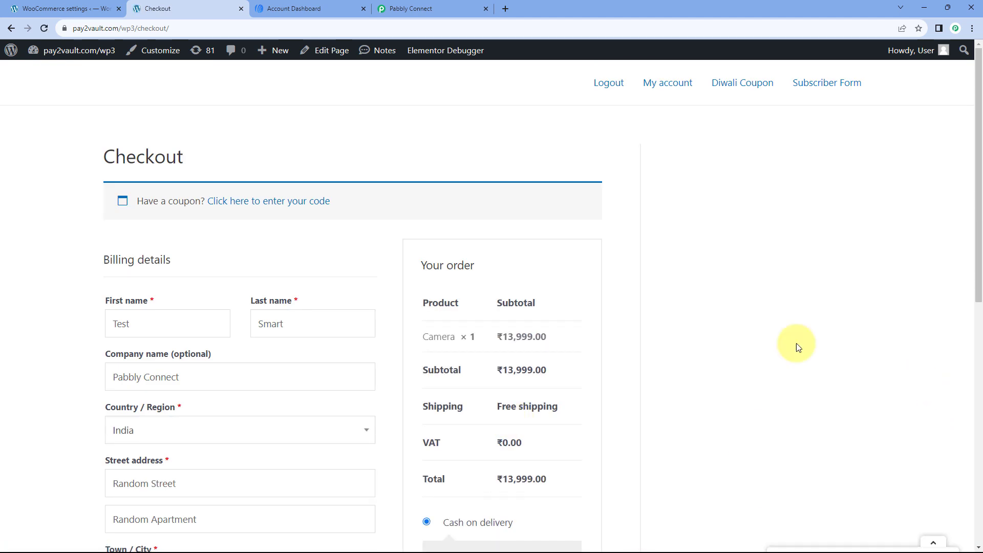
- Replace the first and last name in the checkout billing details with the test customer's name
scroll(179, 246, "down", 2)
left_click_drag(153, 221, 86, 220)
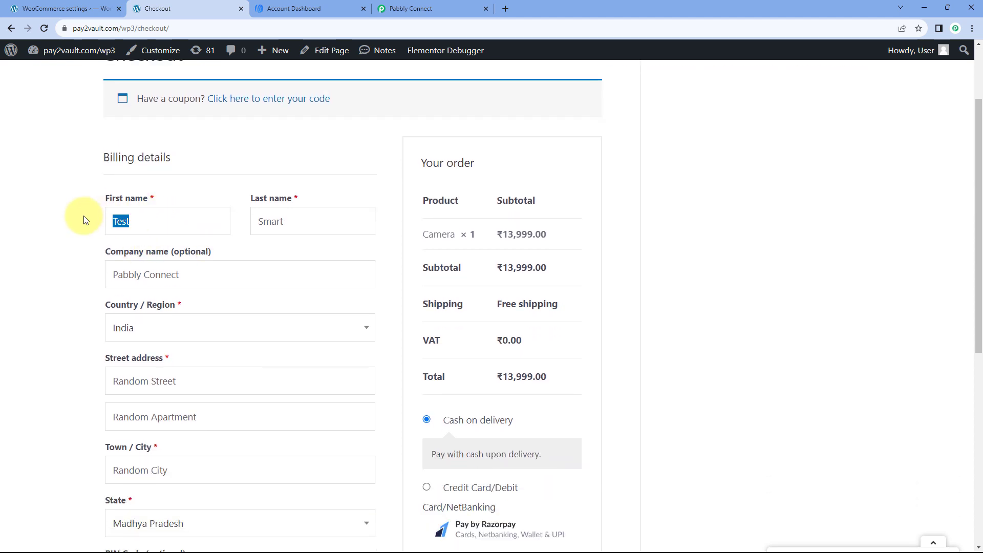
type("Demo")
key("Tab")
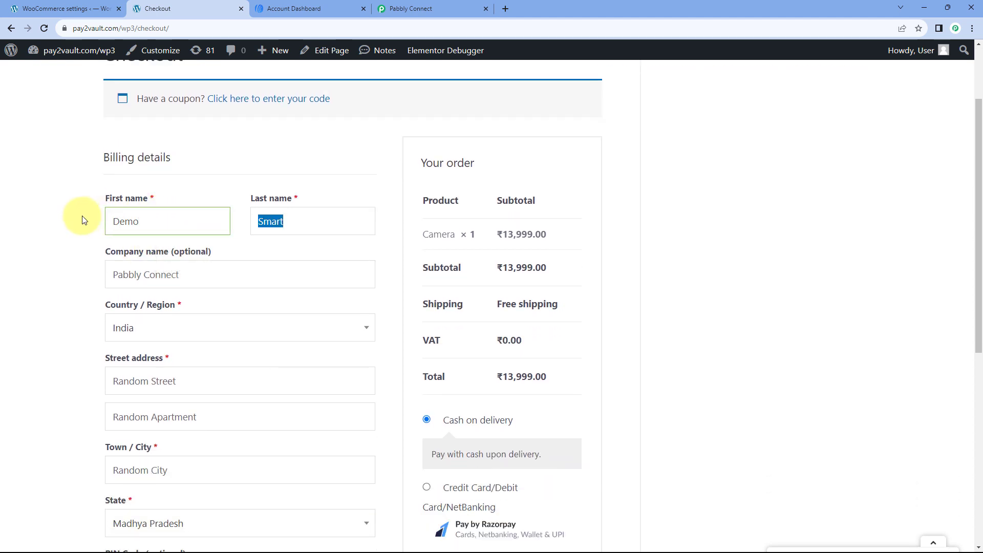
type("User")
left_click(82, 222)
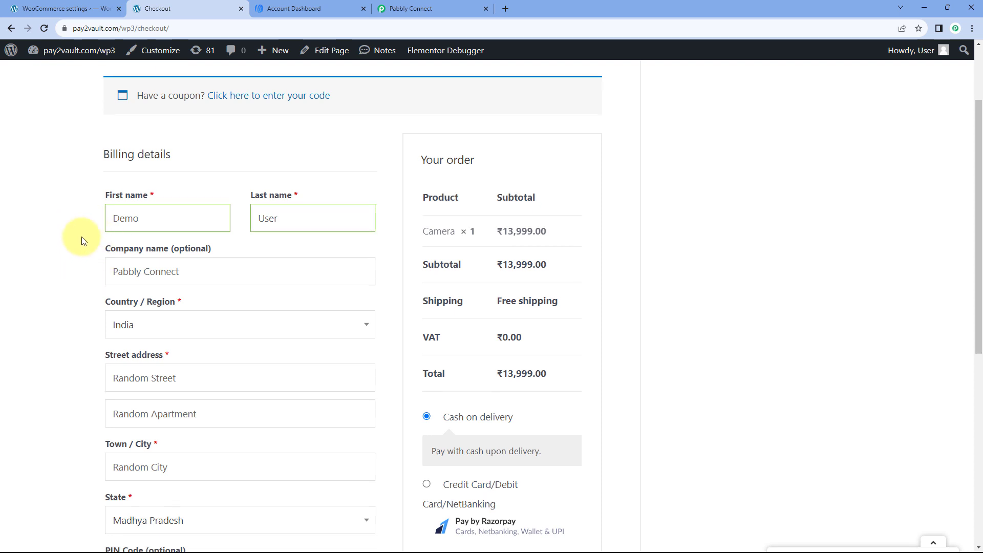
- Replace the billing email address with the test customer's email and place the cash-on-delivery order
scroll(102, 220, "down", 1)
scroll(128, 220, "down", 4)
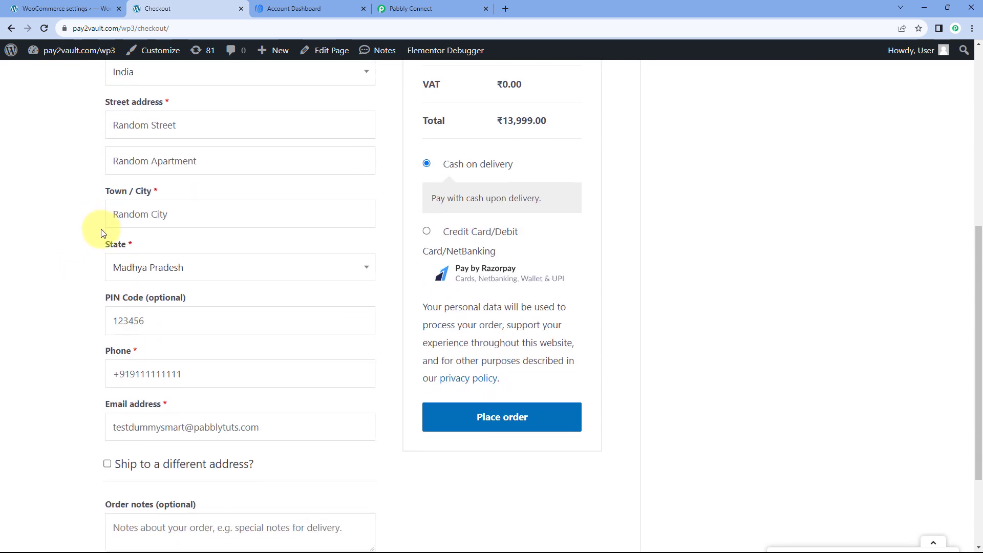
scroll(107, 254, "down", 2)
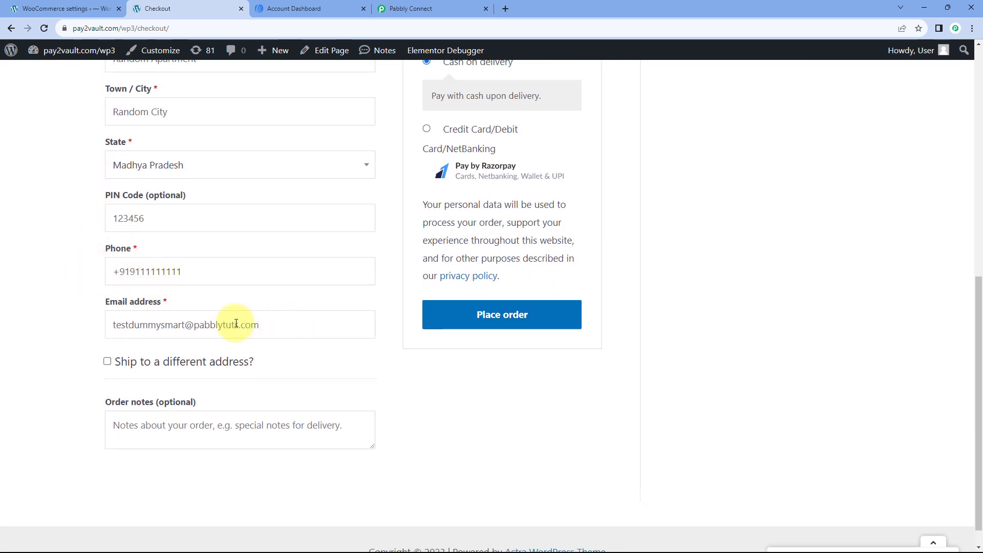
left_click_drag(184, 324, 125, 327)
key("ctrl+a")
key("ctrl+v")
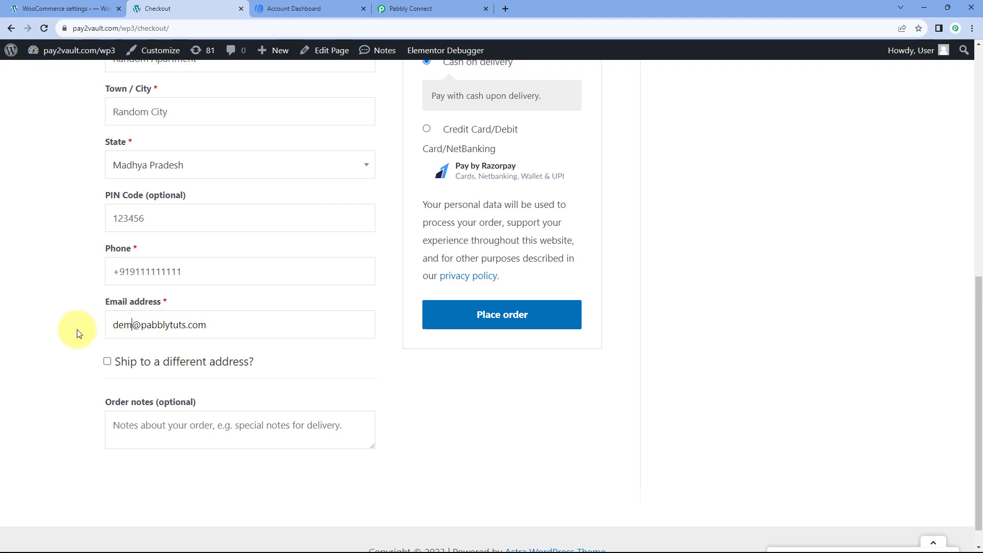
scroll(410, 182, "up", 3)
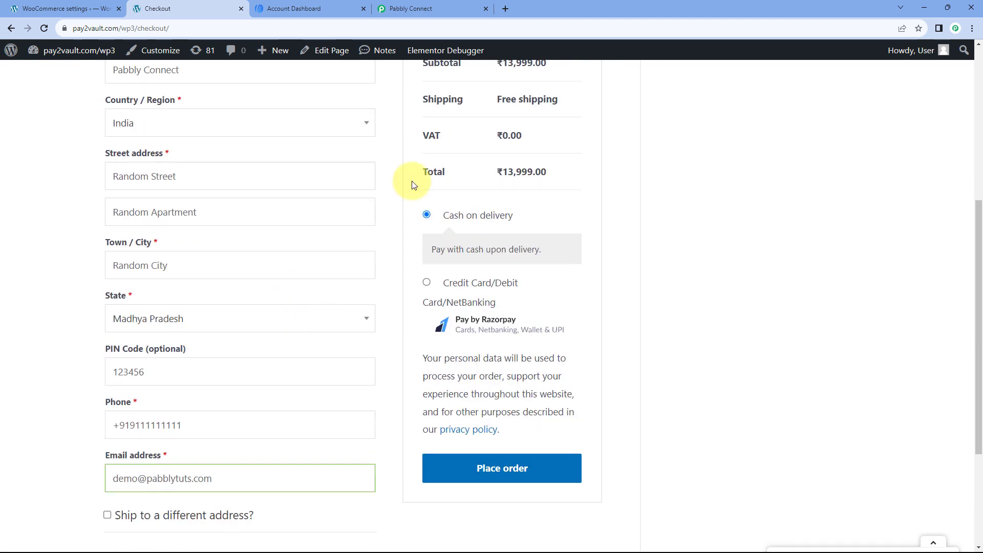
scroll(475, 376, "down", 3)
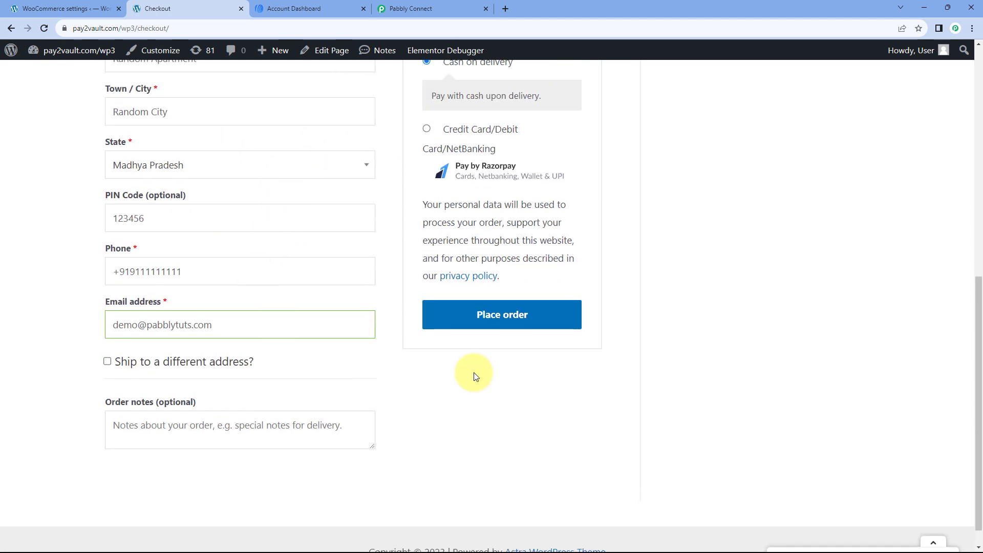
left_click(522, 322)
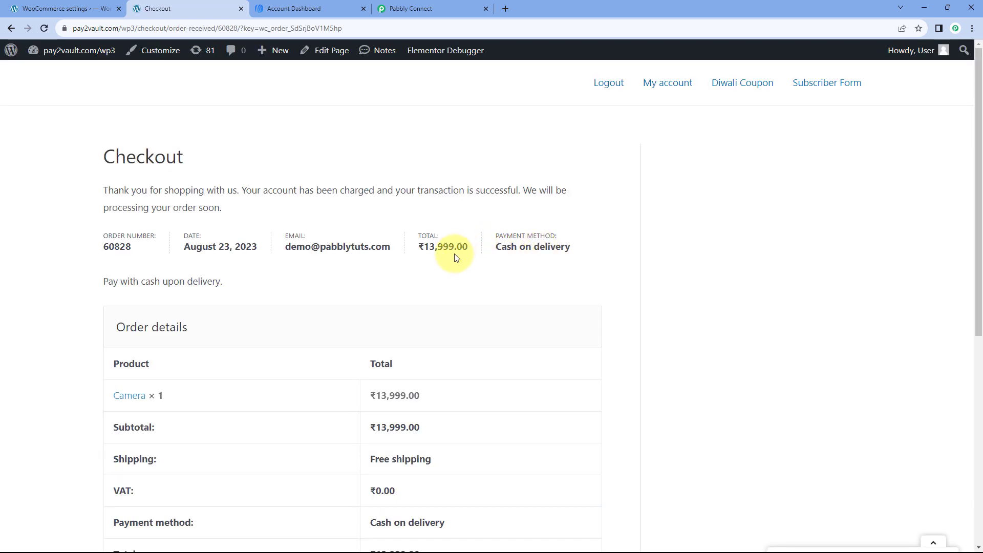
- Review the order confirmation's product, price, customer name, contact details, and billing and shipping addresses
scroll(456, 257, "down", 4)
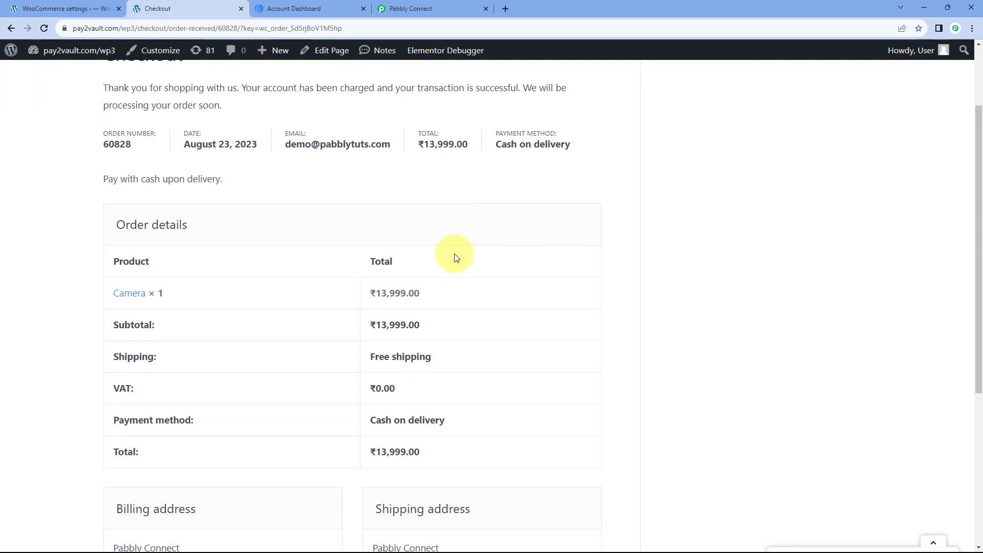
left_click_drag(428, 191, 375, 190)
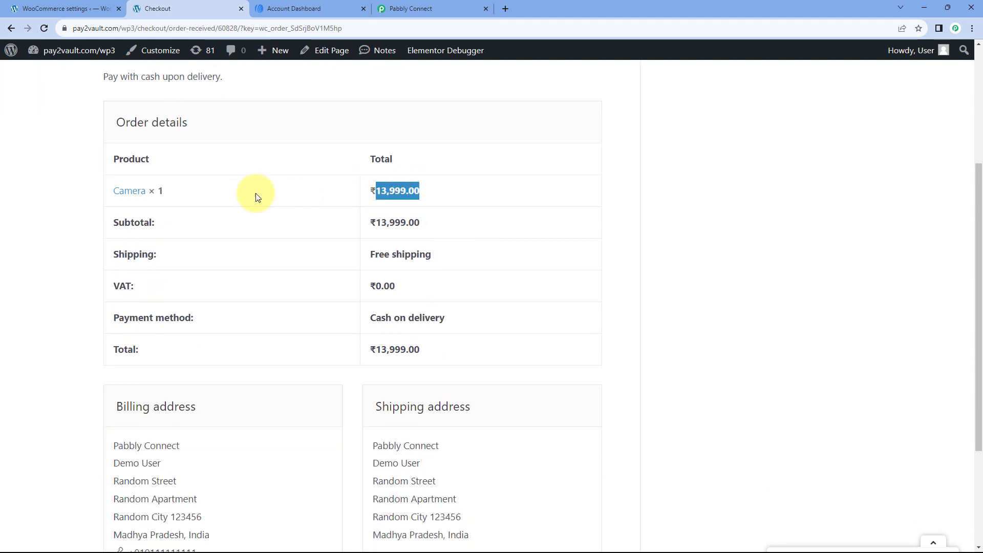
left_click_drag(212, 195, 96, 195)
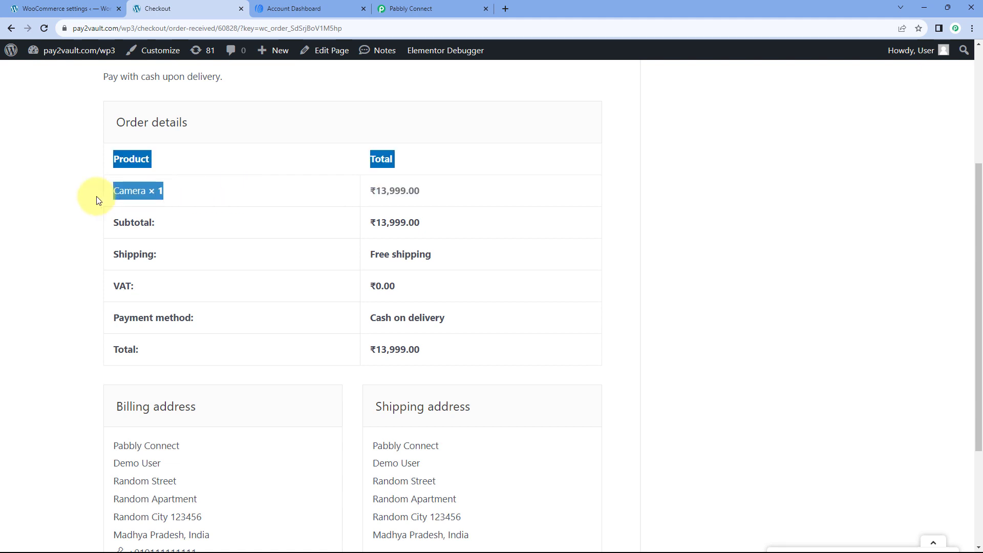
left_click(97, 196)
scroll(256, 205, "down", 3)
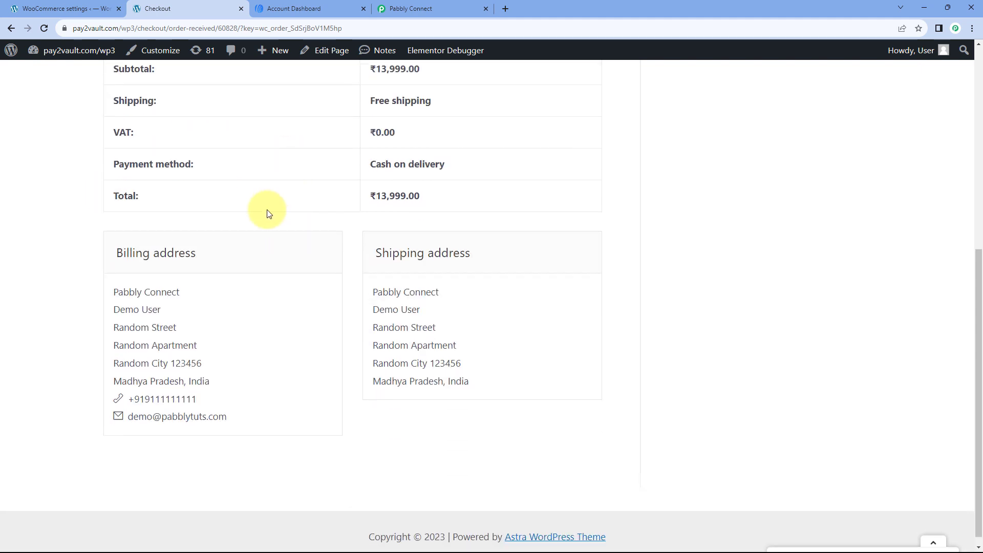
left_click_drag(430, 313, 372, 313)
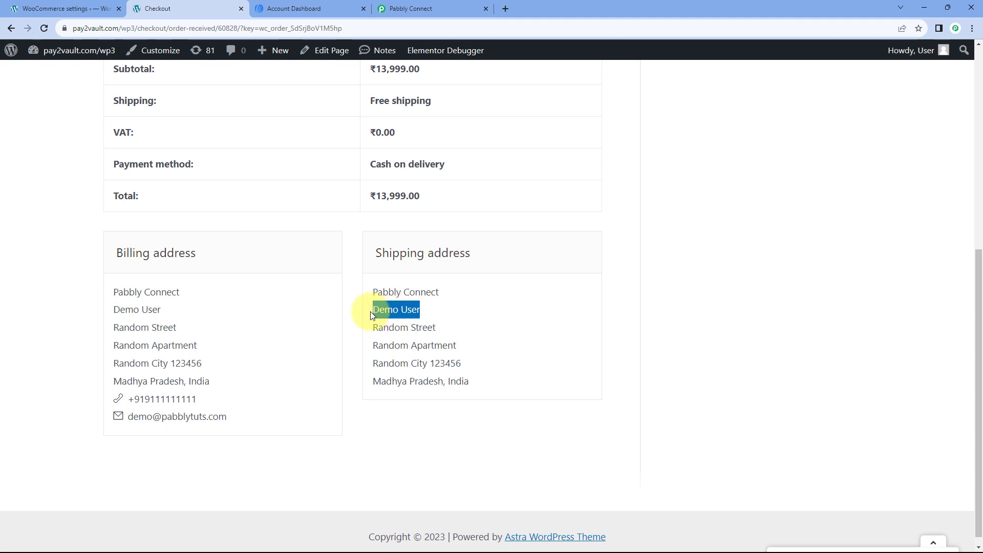
left_click_drag(227, 417, 129, 417)
left_click_drag(191, 401, 150, 399)
left_click_drag(211, 383, 95, 311)
left_click(253, 288)
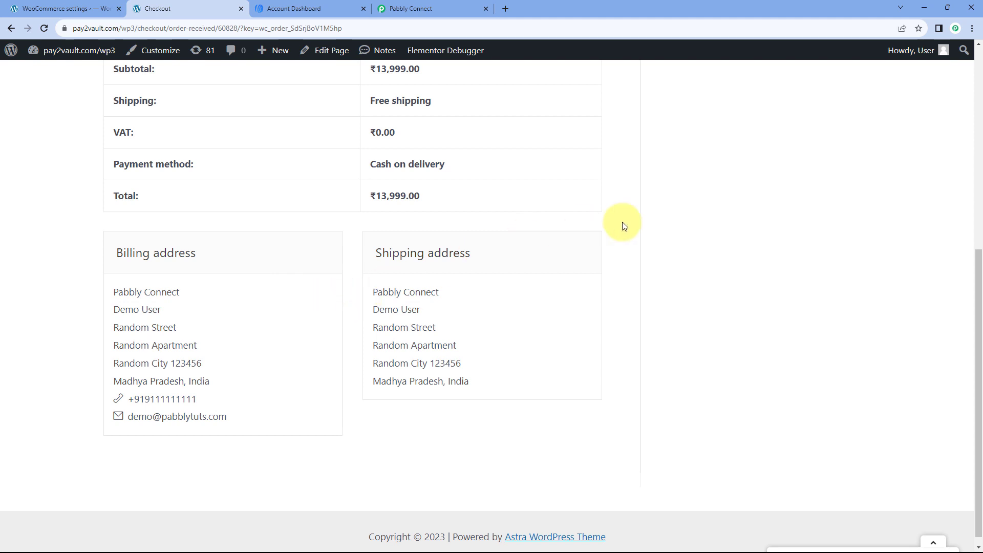
scroll(624, 225, "up", 10)
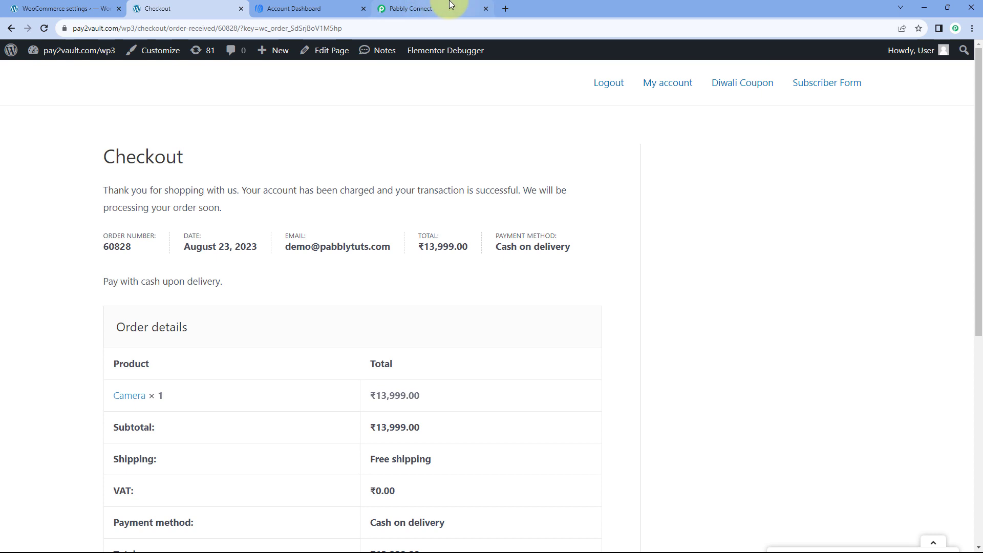
- Switch to Pabbly Connect, find the order total in the received webhook response, and compare it with the store's order confirmation
left_click(410, 8)
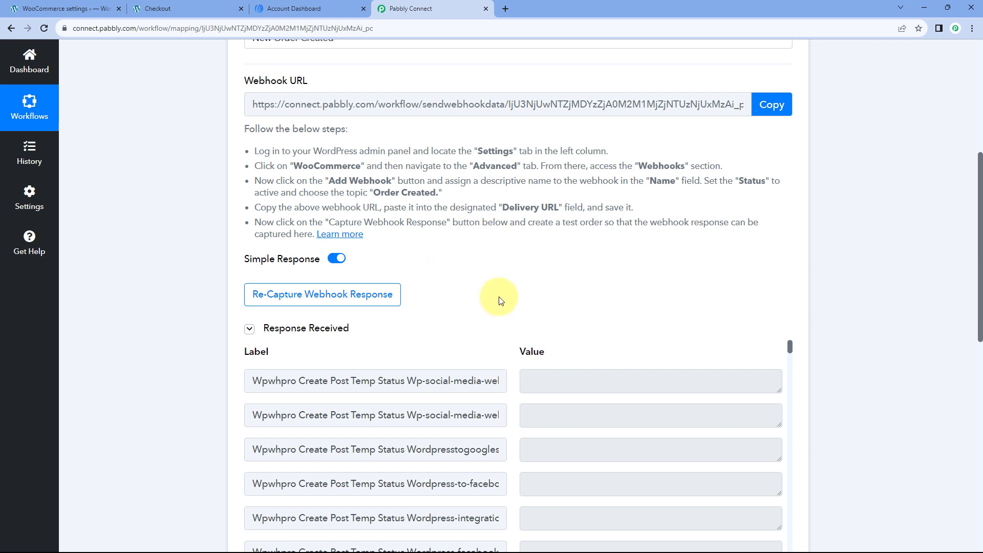
scroll(488, 256, "down", 2)
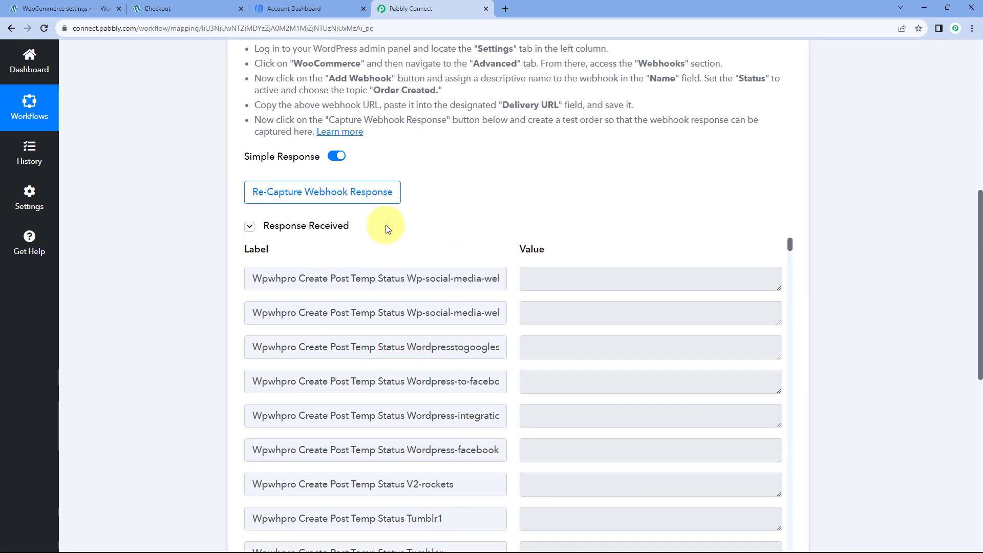
scroll(464, 210, "down", 1)
scroll(519, 225, "down", 8)
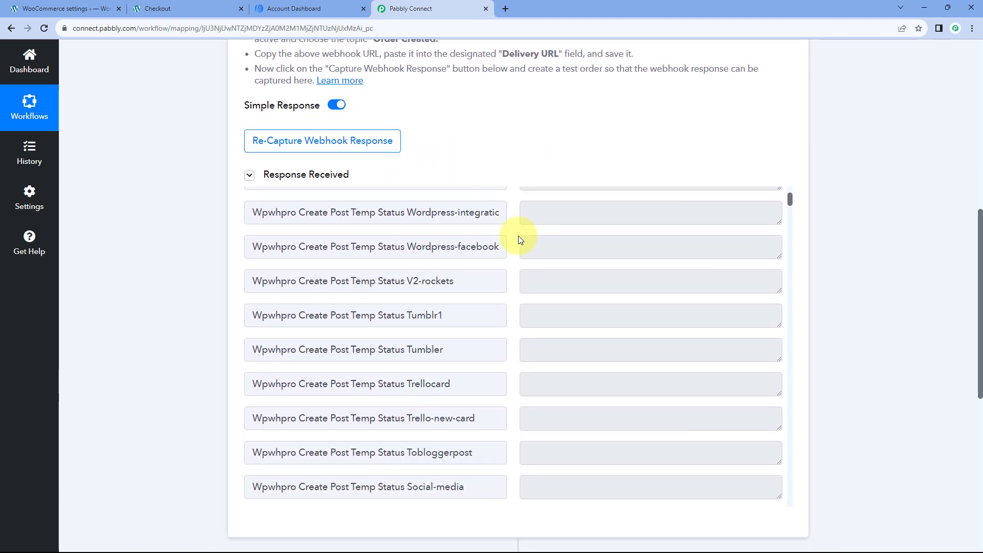
scroll(517, 159, "down", 15)
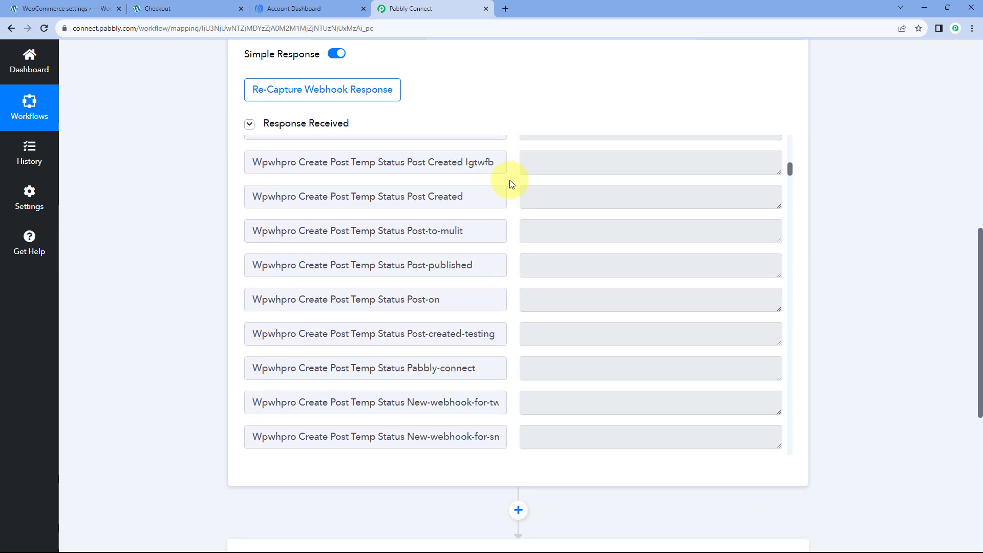
scroll(509, 195, "down", 4)
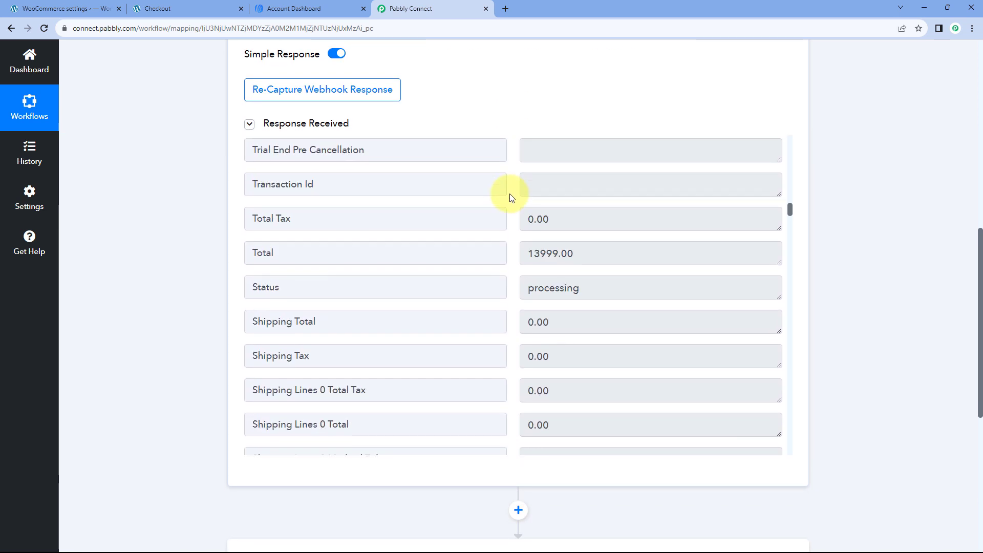
scroll(510, 195, "down", 2)
scroll(509, 195, "up", 1)
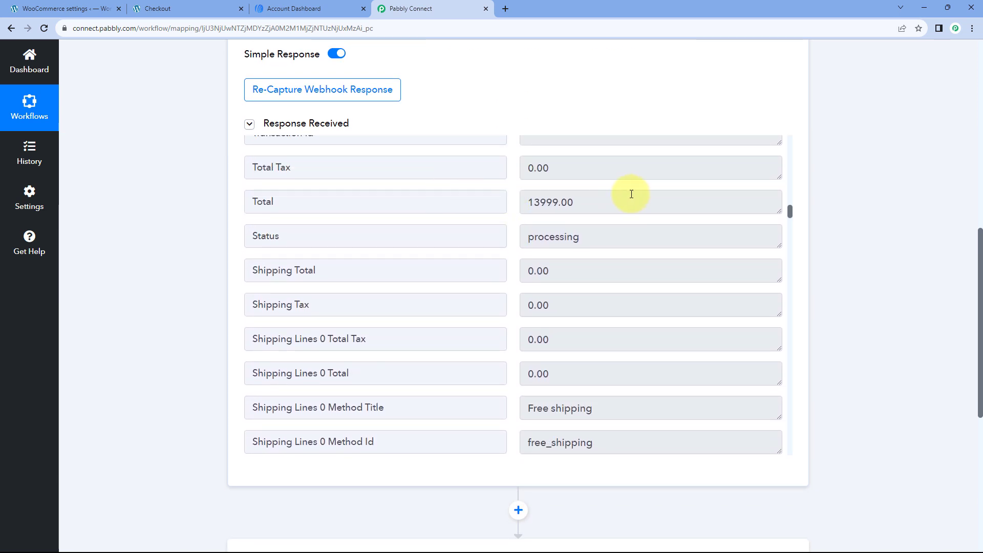
left_click_drag(631, 194, 514, 210)
left_click(513, 210)
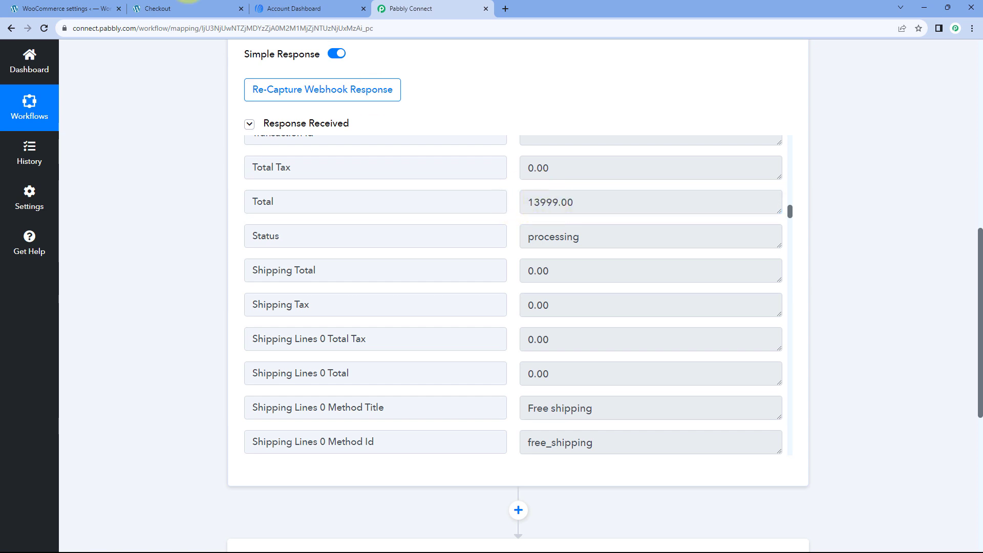
left_click(187, 8)
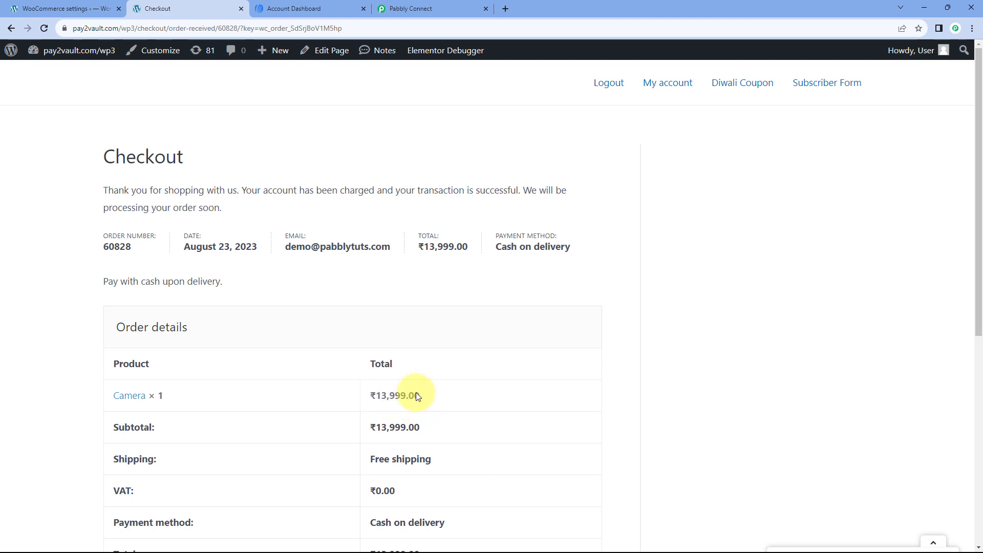
- Return to Pabbly Connect and check the ordered product in the response's shipping line metadata
left_click(420, 8)
scroll(490, 167, "down", 2)
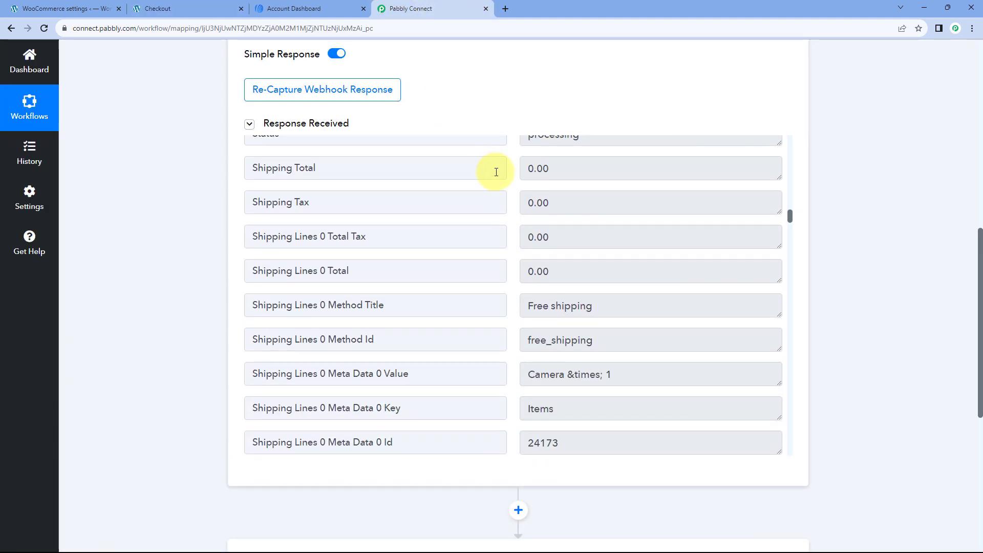
scroll(493, 170, "down", 2)
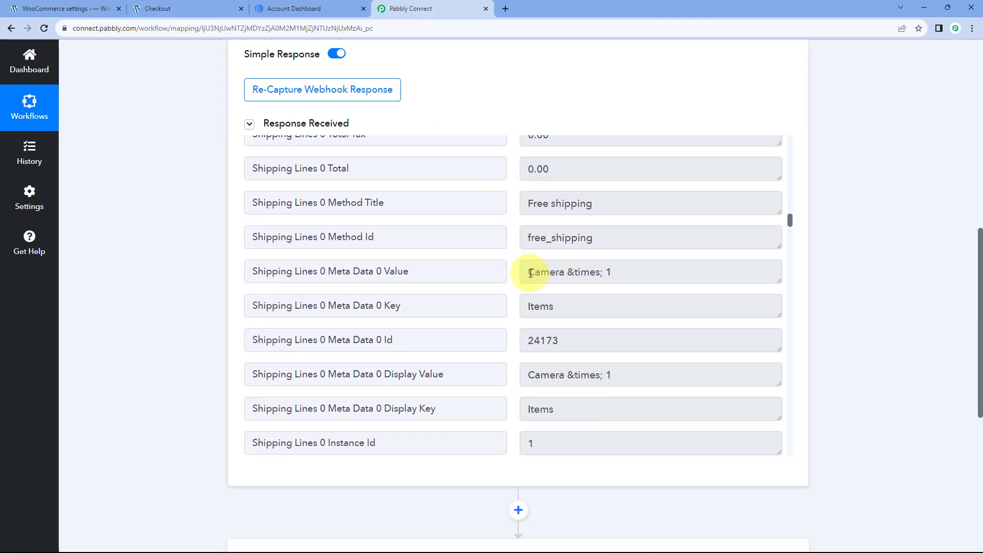
left_click_drag(527, 272, 575, 272)
- Examine the customer's shipping name, company, city, and address fields in the received webhook response
scroll(509, 254, "down", 5)
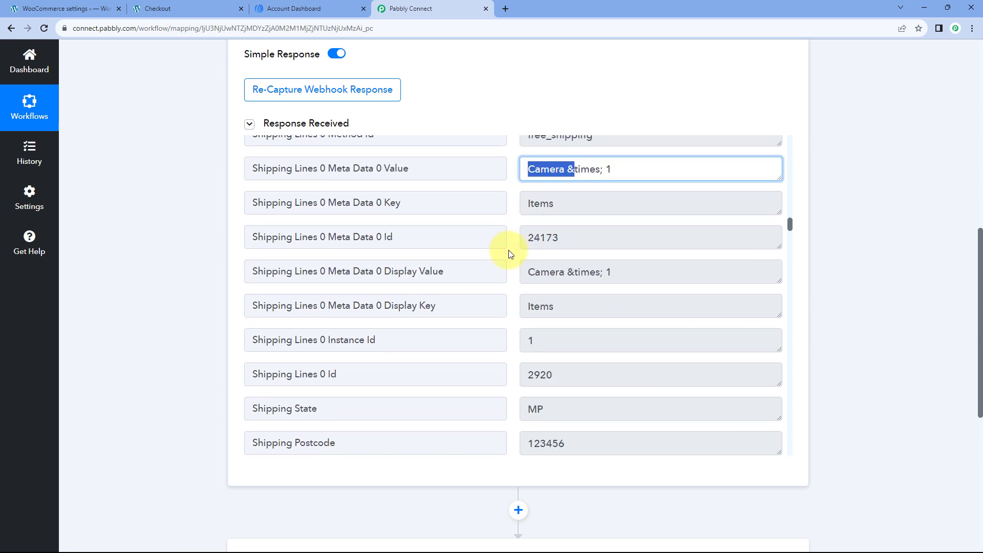
scroll(509, 254, "down", 1)
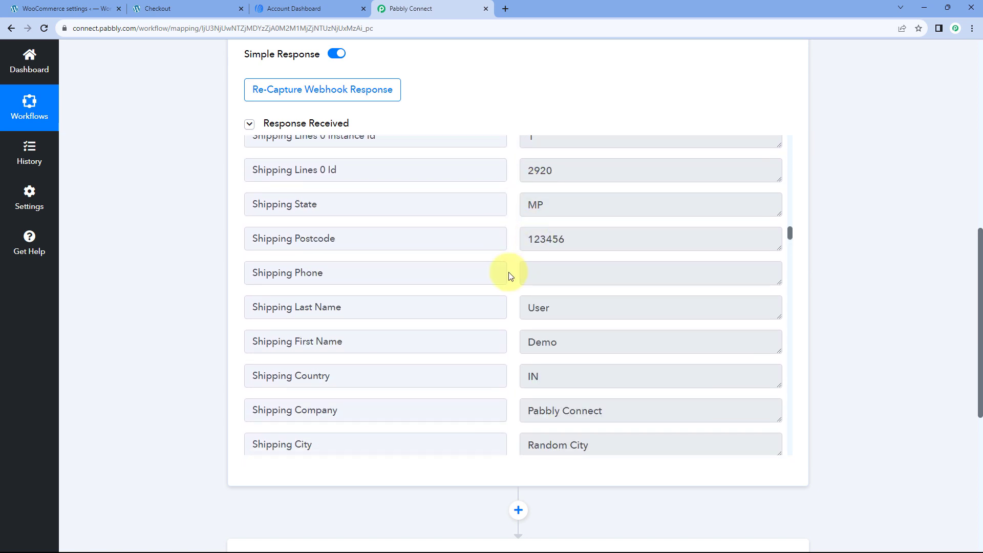
scroll(510, 275, "down", 1)
left_click(588, 283)
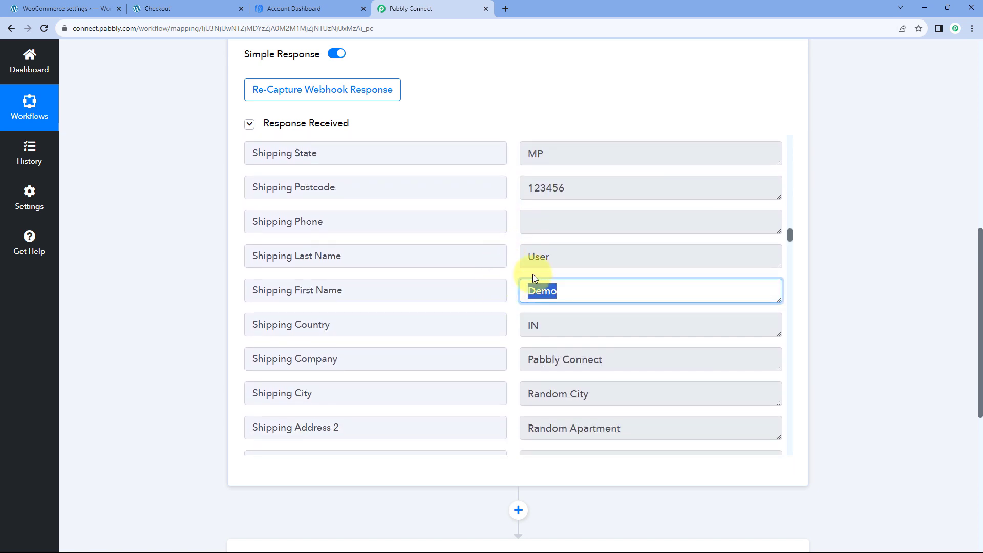
left_click(584, 257)
scroll(506, 261, "down", 1)
left_click(636, 309)
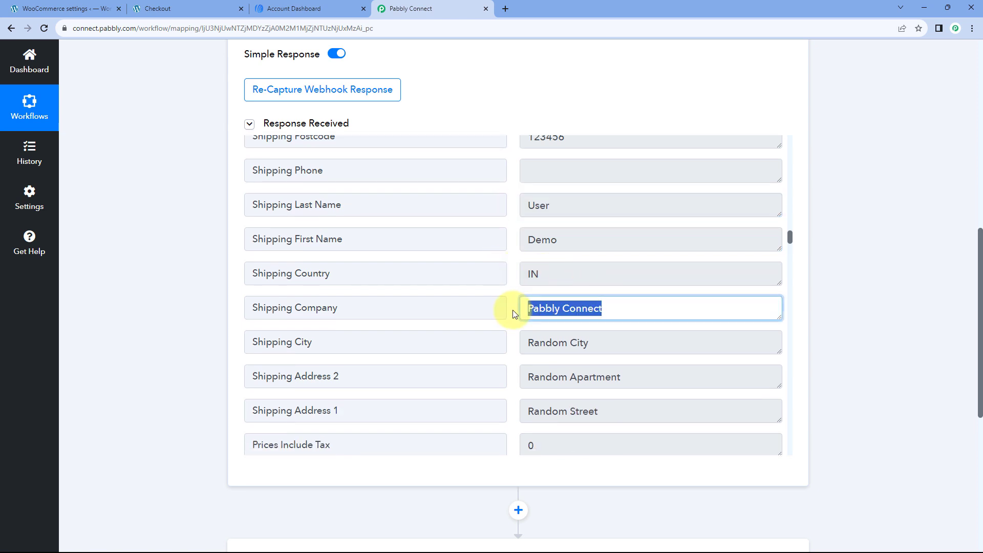
scroll(514, 307, "down", 1)
left_click(564, 224)
left_click(569, 293)
scroll(522, 307, "down", 5)
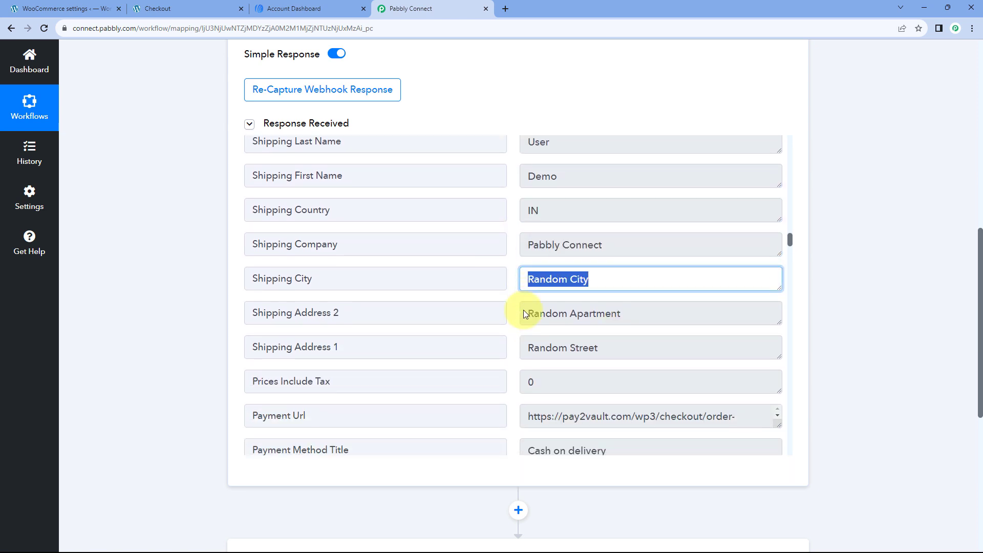
- Examine the customer's billing phone and billing email fields in the received webhook response
scroll(515, 302, "down", 13)
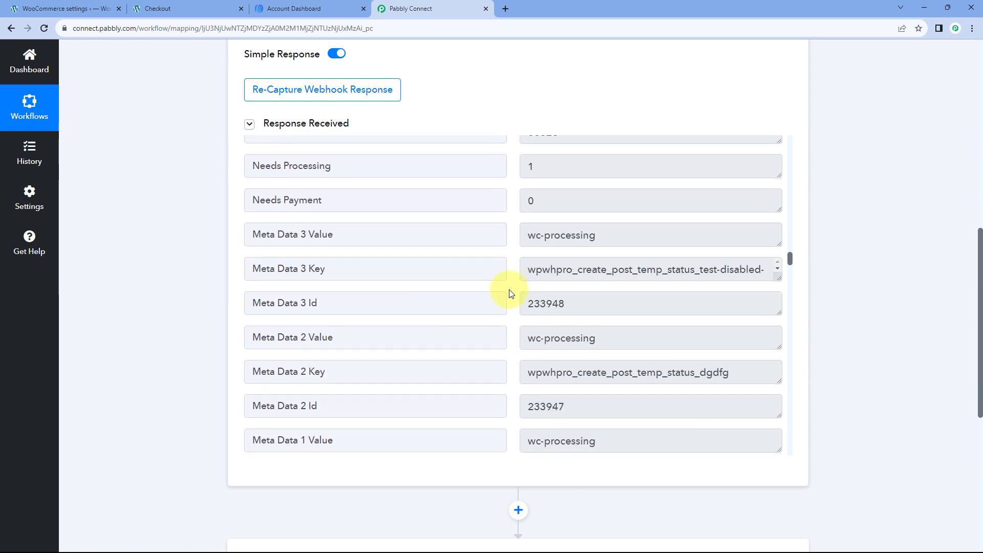
scroll(510, 293, "down", 18)
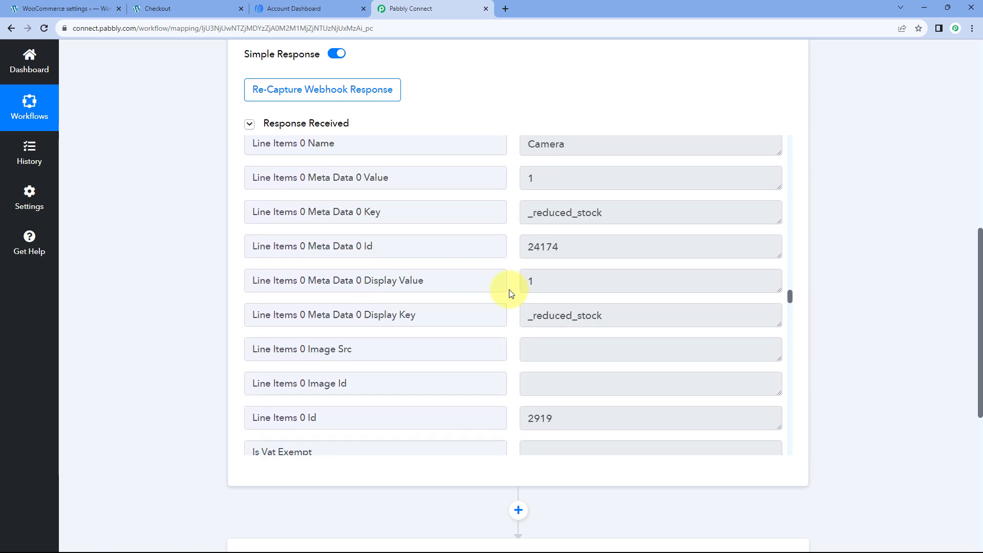
scroll(509, 293, "down", 17)
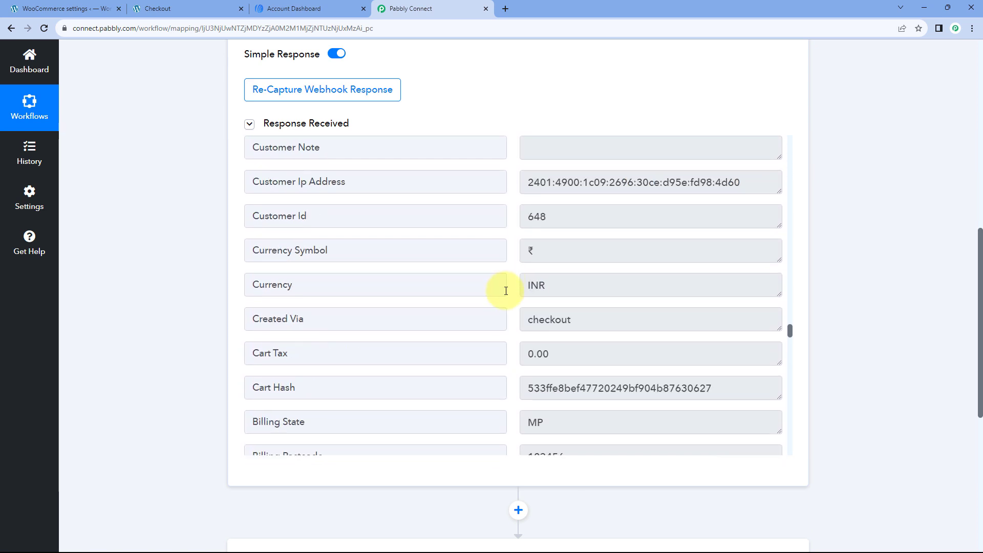
scroll(507, 291, "up", 2)
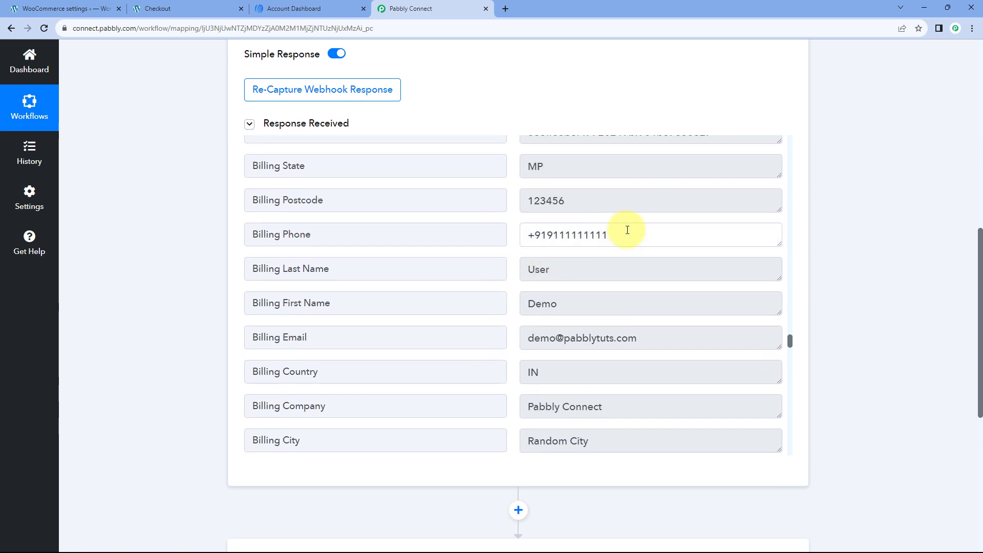
left_click_drag(627, 234, 527, 235)
left_click_drag(640, 338, 517, 340)
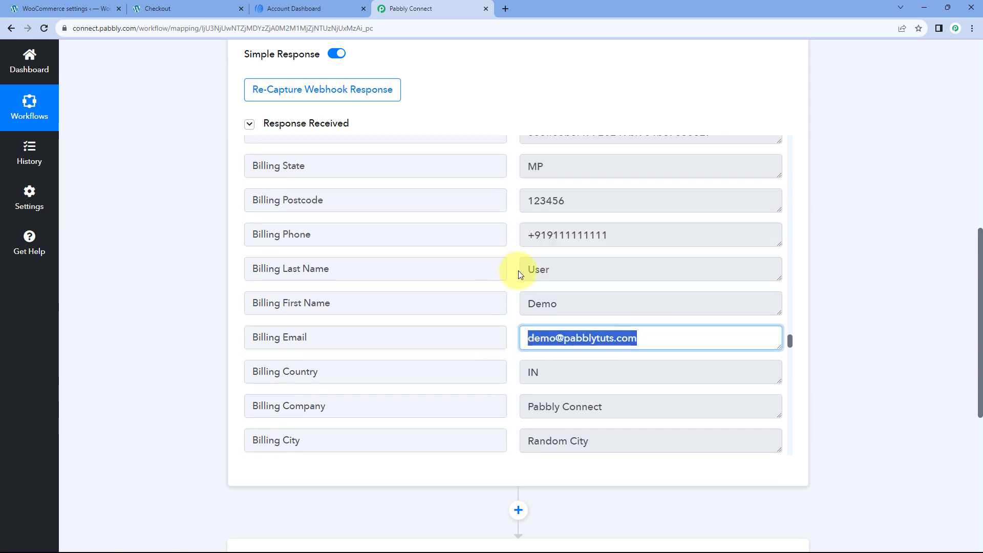
left_click(480, 117)
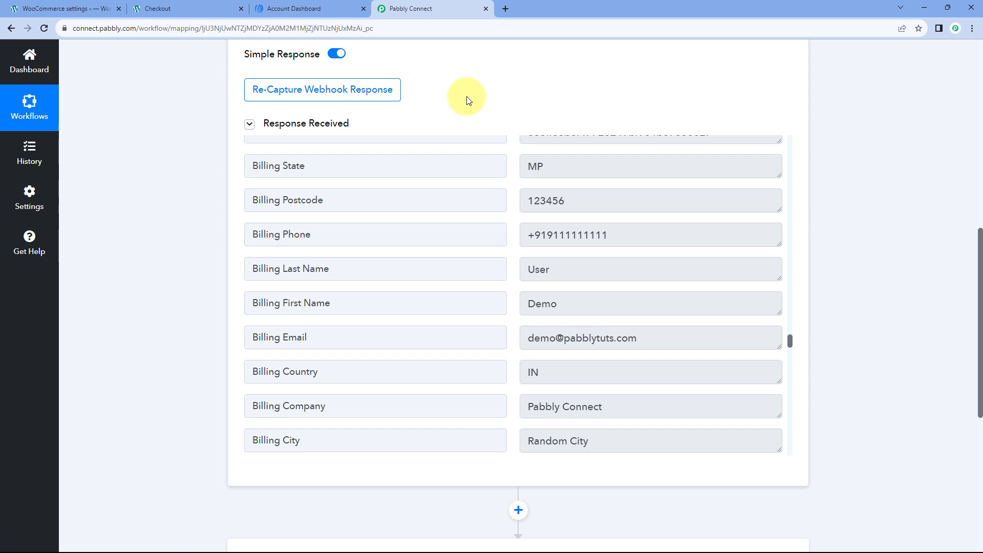
scroll(481, 108, "down", 1)
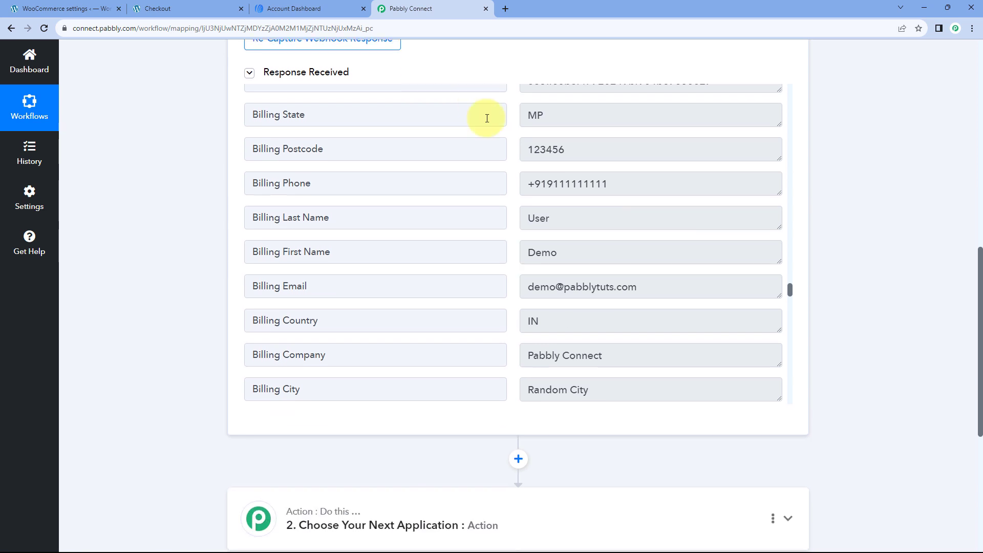
scroll(532, 149, "down", 1)
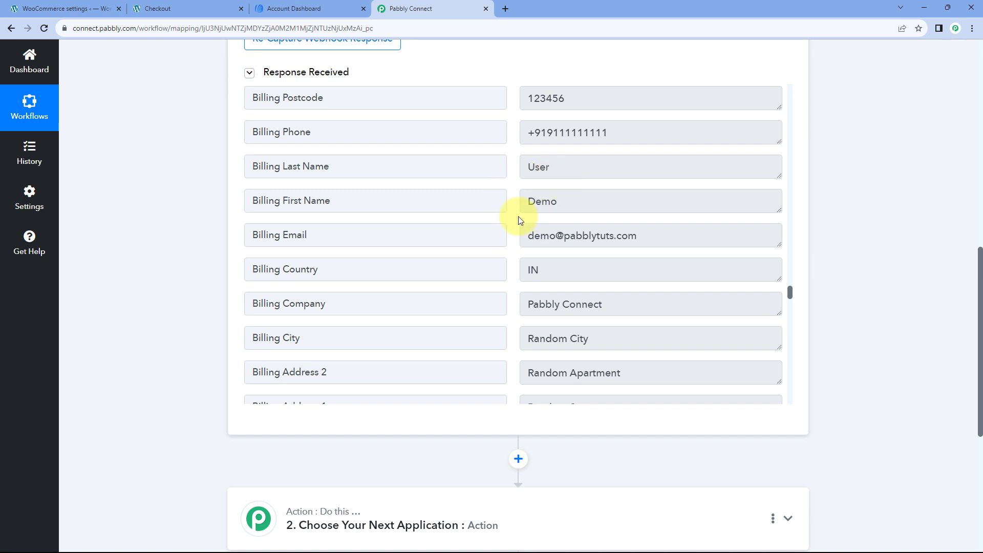
left_click_drag(528, 235, 665, 240)
left_click(669, 238)
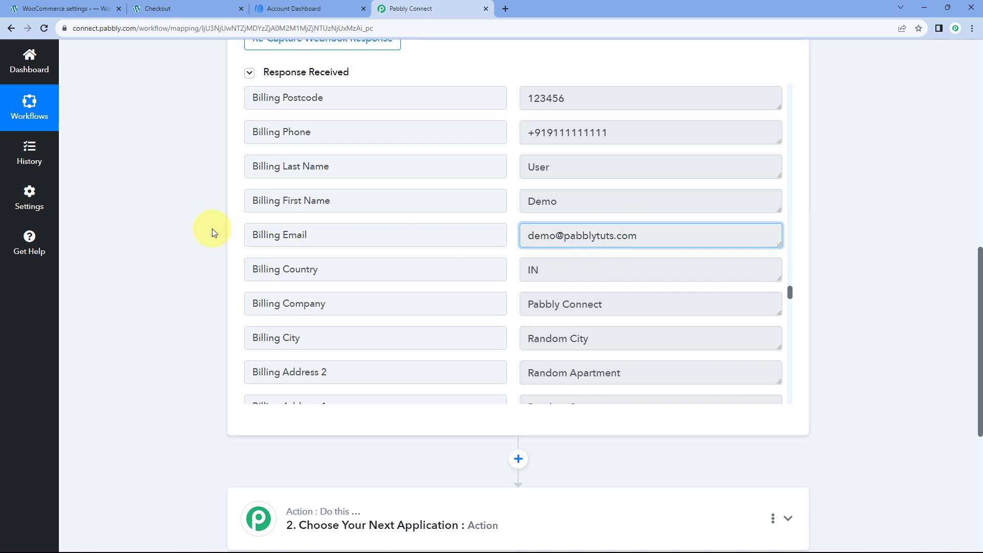
- Set the workflow's second step to AWeber with the Add or Update Subscriber action event
scroll(215, 230, "down", 5)
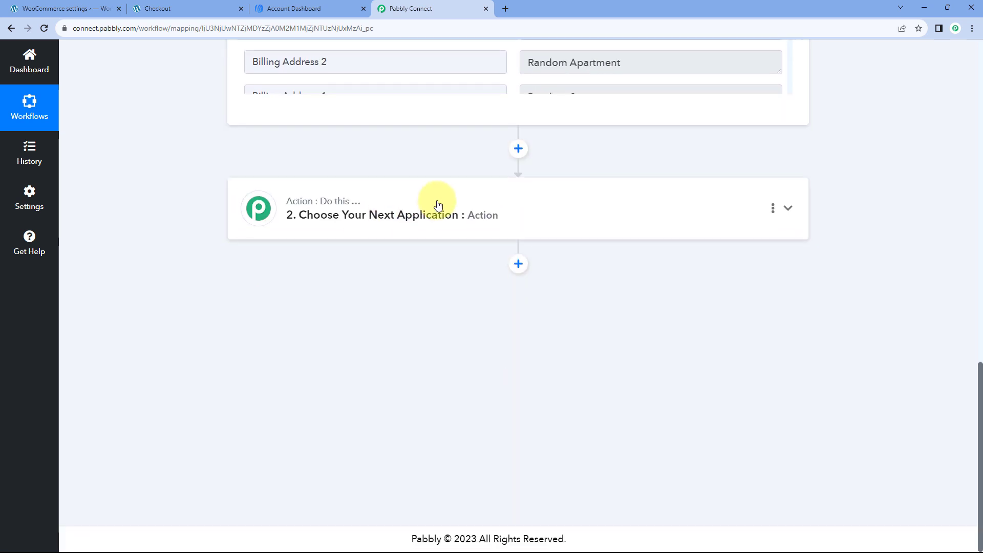
left_click(435, 205)
left_click(326, 183)
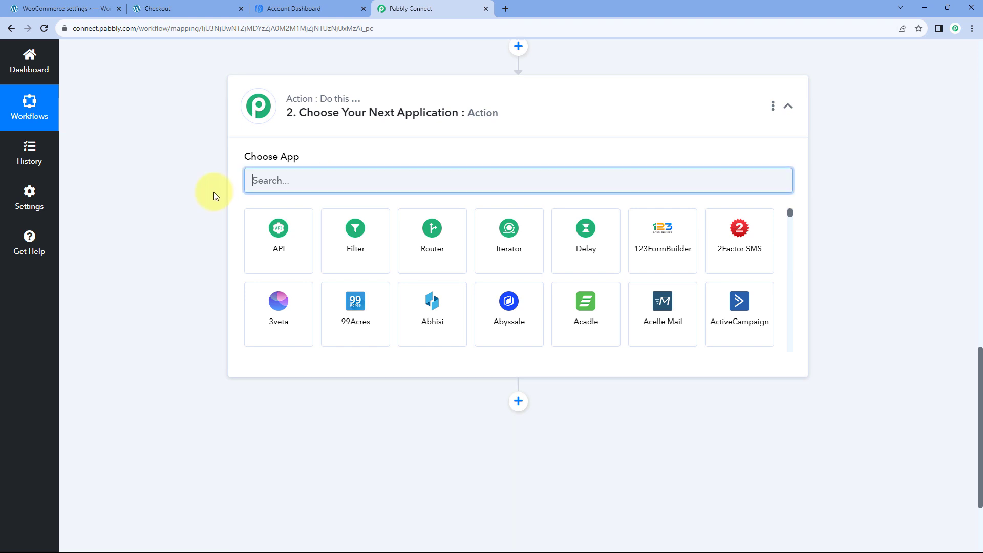
type("Awe")
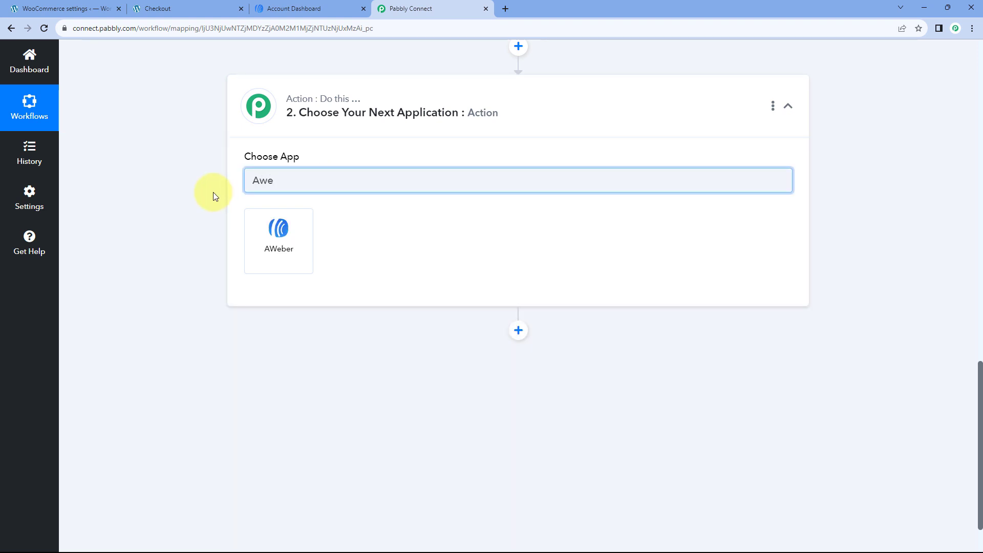
left_click(269, 226)
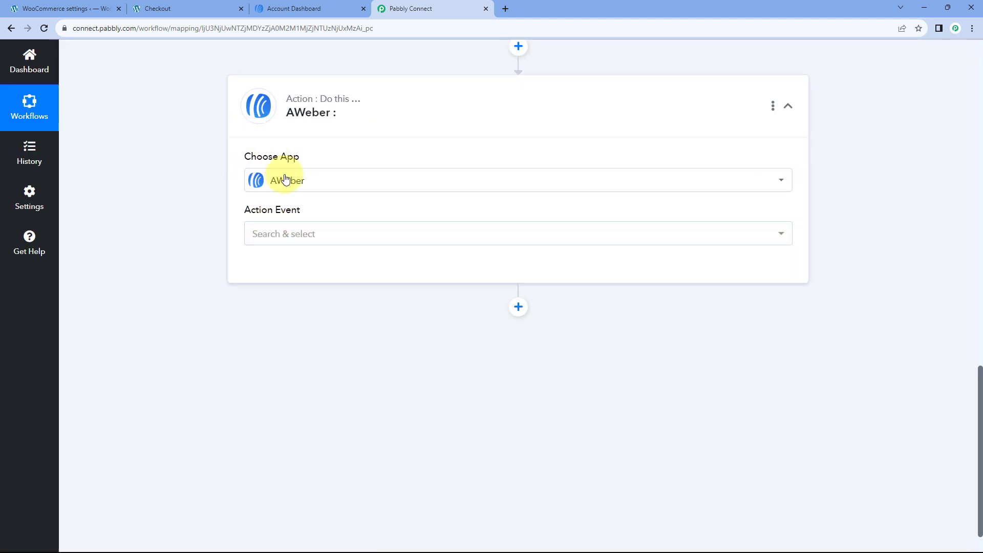
left_click(326, 235)
scroll(199, 227, "down", 1)
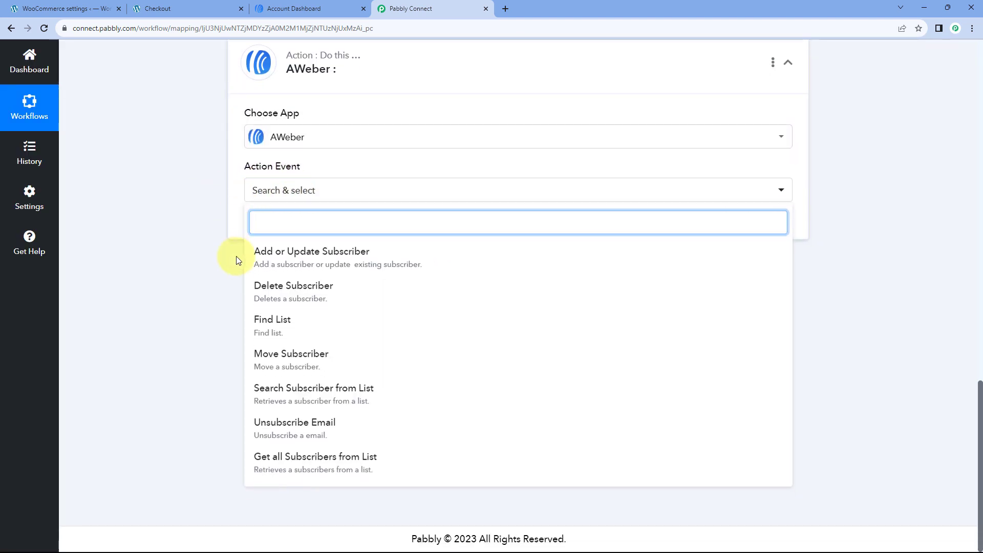
left_click(332, 258)
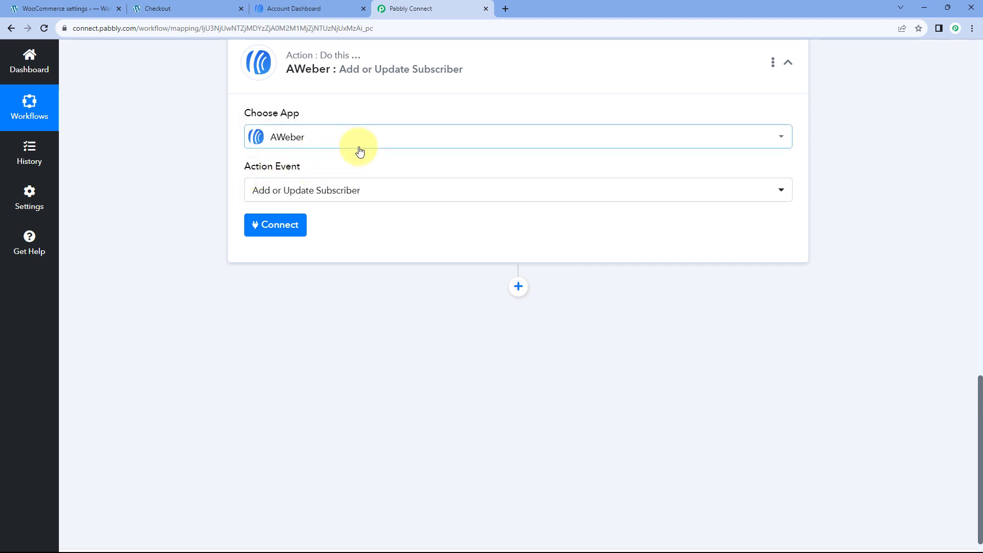
- Add a new AWeber connection for the action and authorize Pabbly Connect to access the AWeber account
scroll(432, 100, "up", 4)
scroll(391, 216, "down", 2)
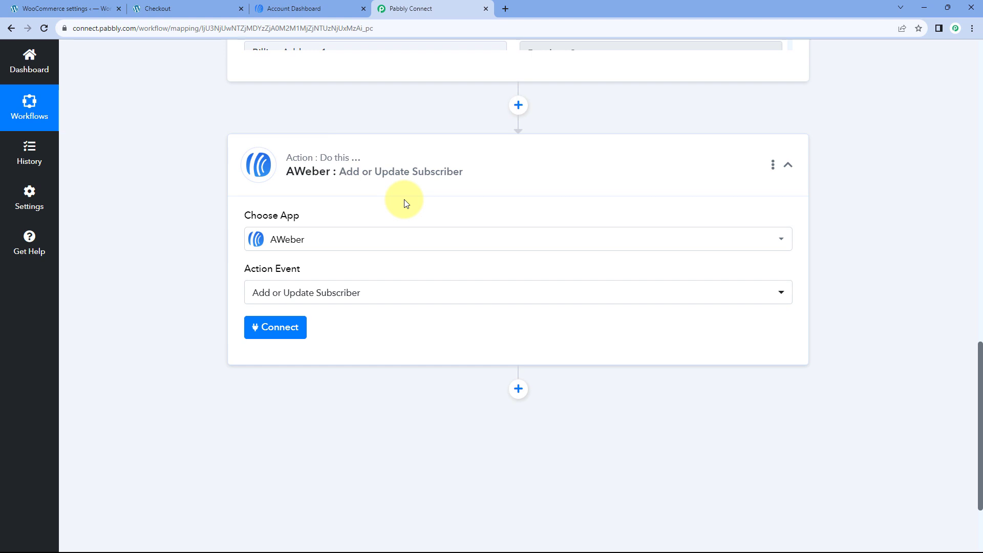
scroll(404, 203, "down", 2)
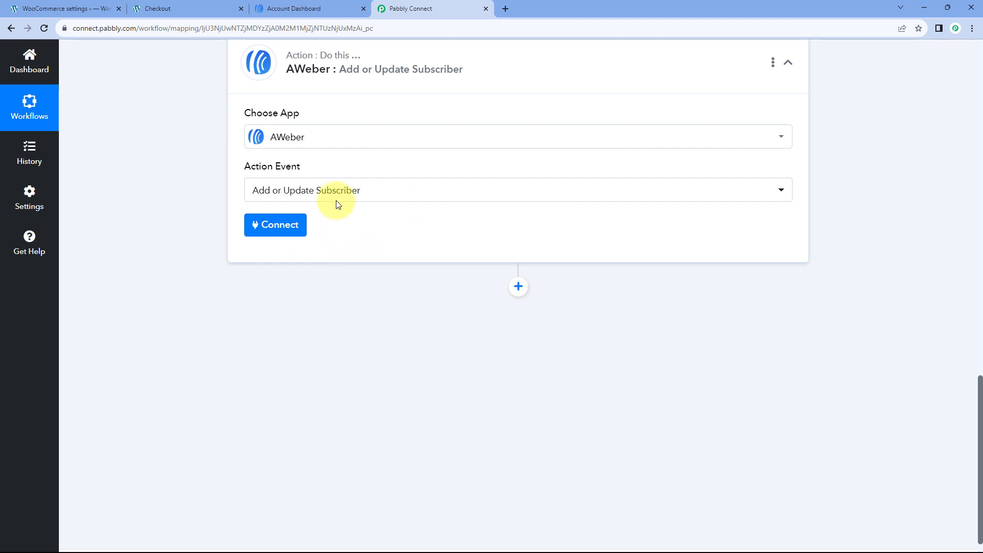
left_click(286, 229)
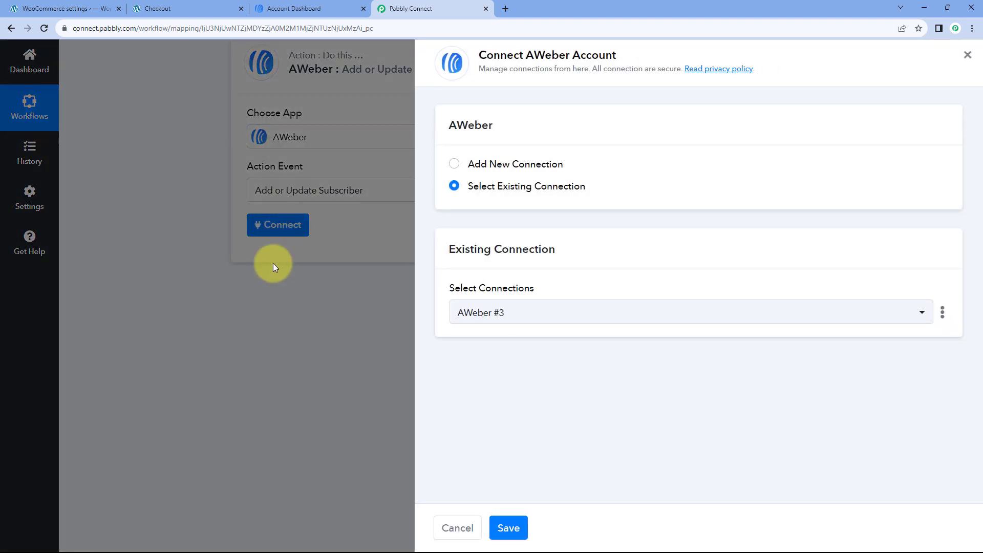
left_click(454, 164)
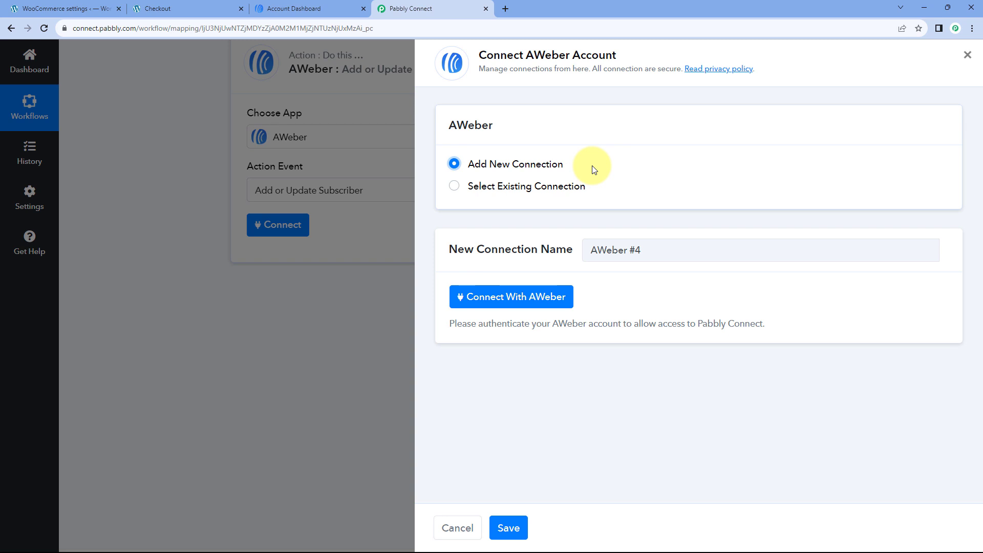
left_click(504, 297)
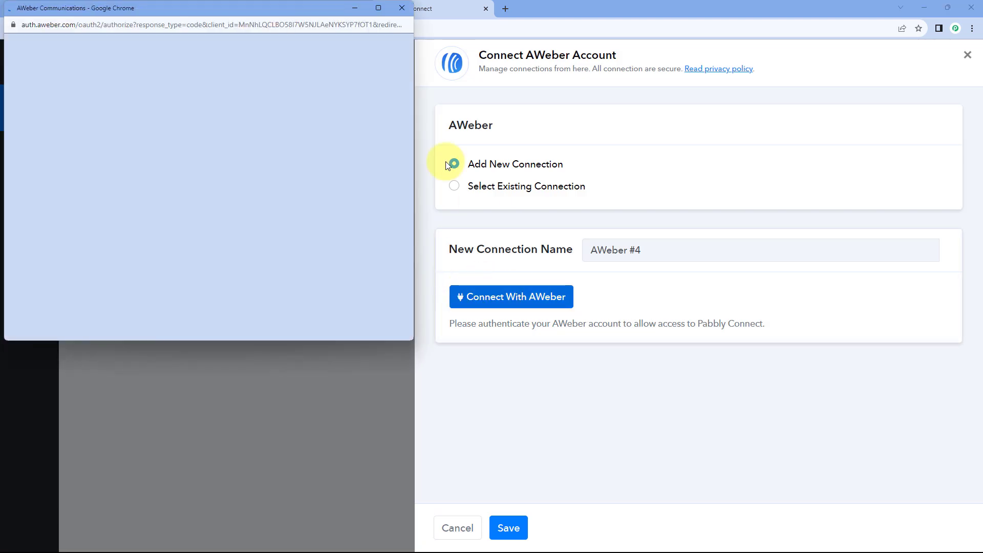
left_click_drag(232, 11, 230, 29)
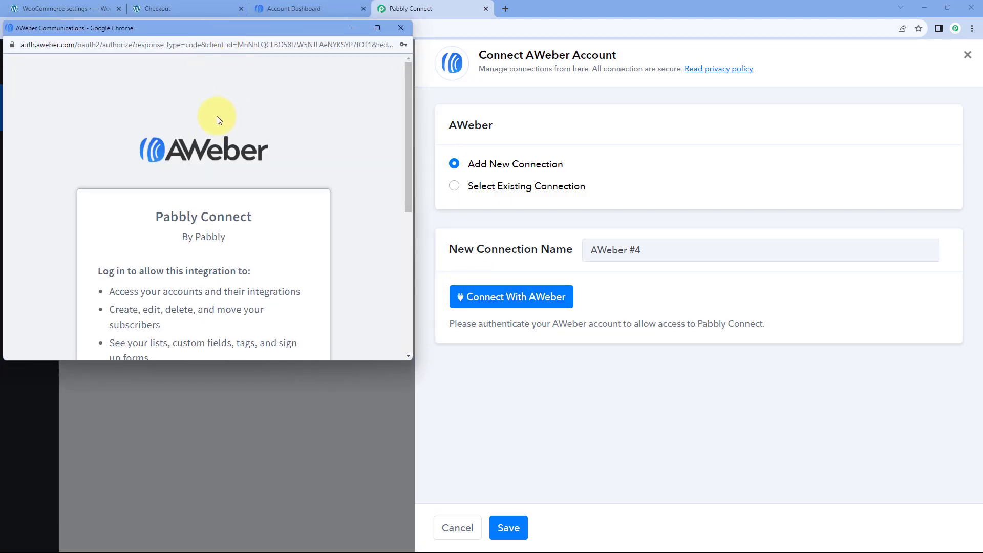
scroll(269, 183, "down", 5)
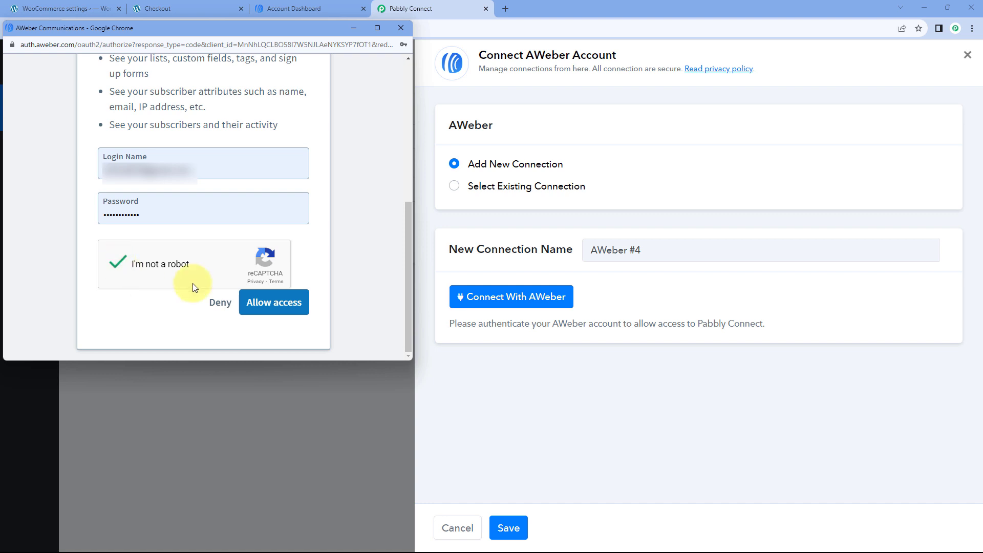
left_click(281, 307)
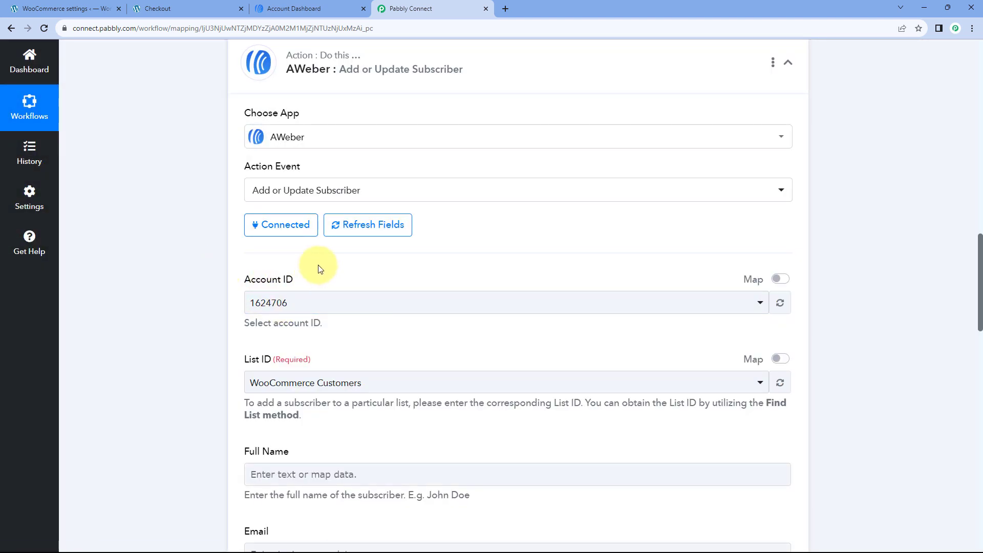
- Look at the AWeber account dashboard, then return to Pabbly Connect and select the account's ID for the action
scroll(318, 266, "down", 2)
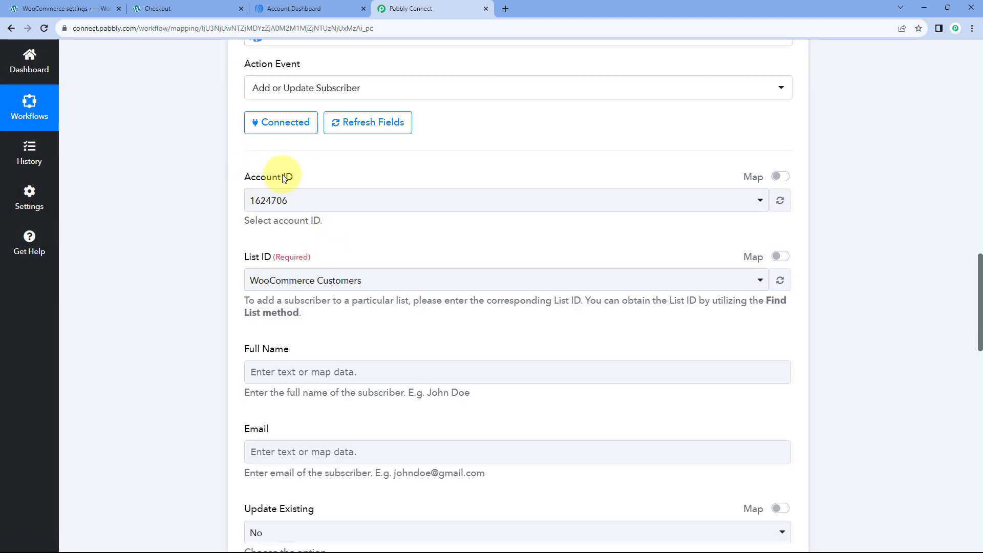
left_click(310, 9)
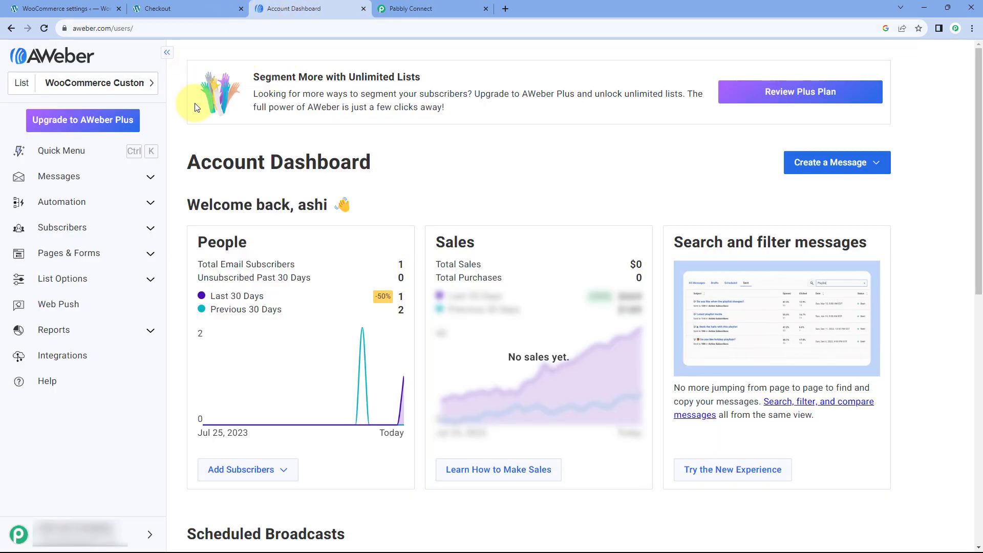
left_click(402, 9)
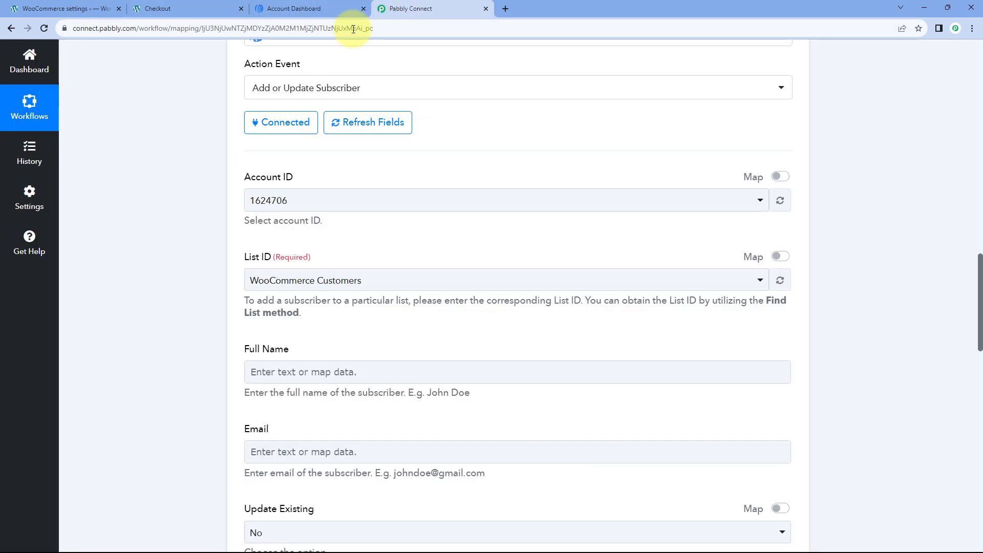
left_click(354, 205)
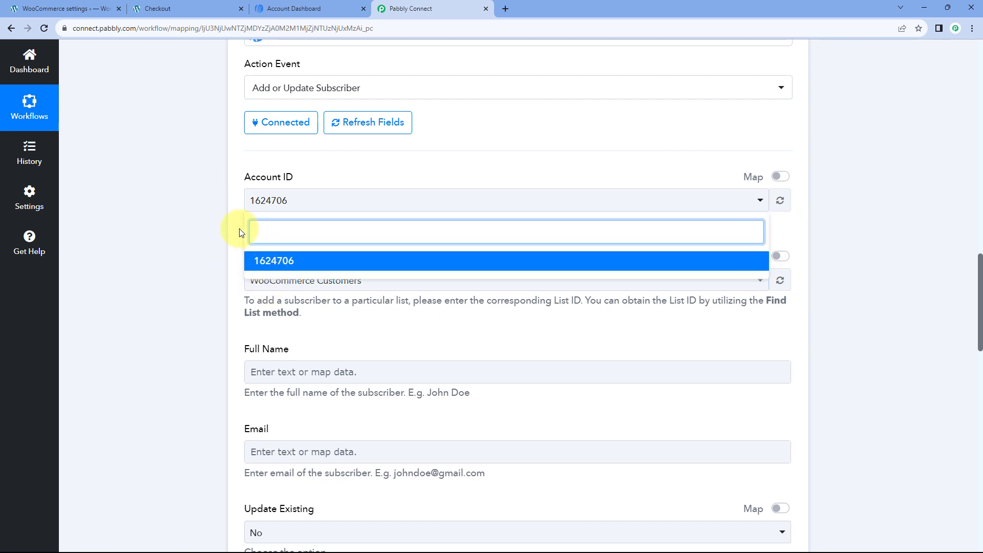
left_click(293, 262)
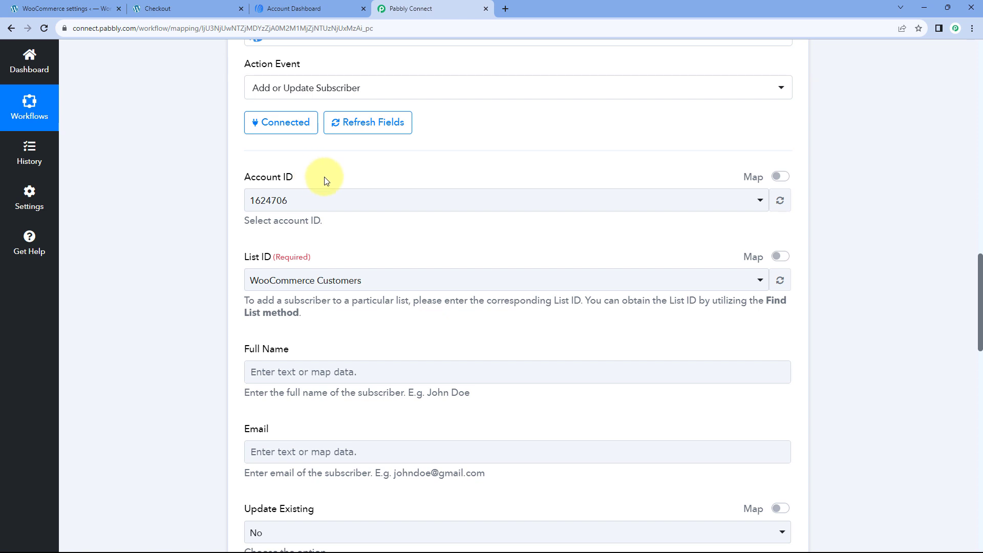
- Check the active list in AWeber, then return to Pabbly Connect and select WooCommerce Customers as the action's List ID
scroll(324, 181, "down", 2)
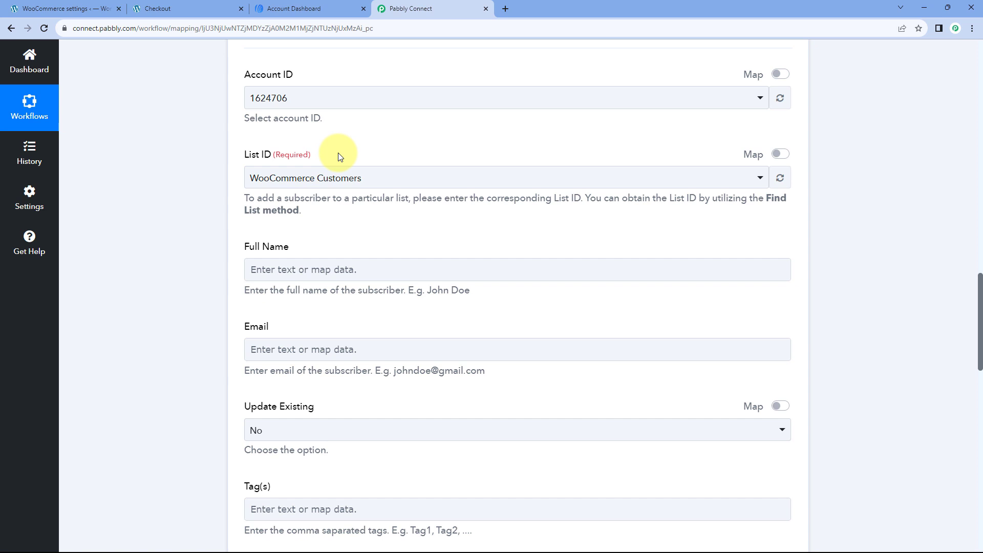
left_click(318, 9)
left_click(152, 83)
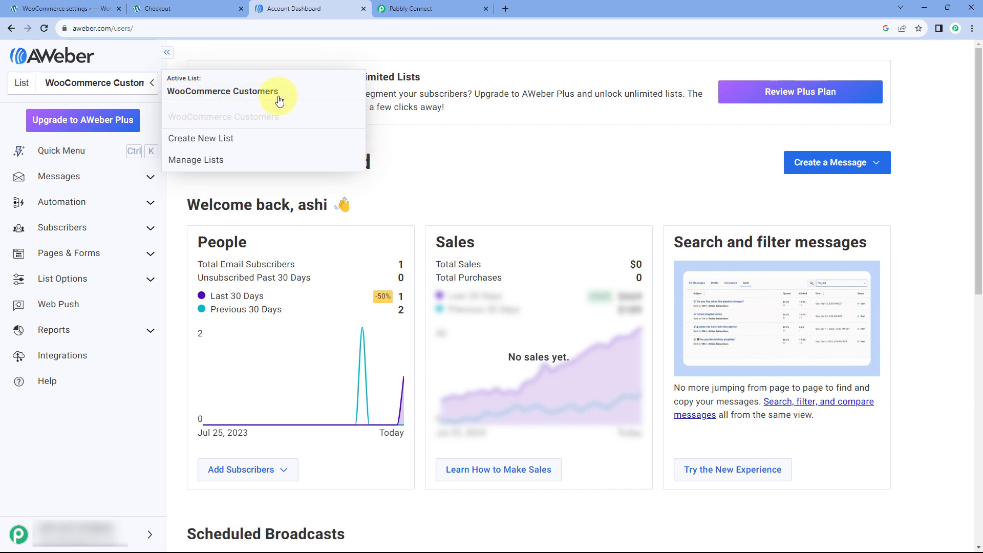
left_click(419, 10)
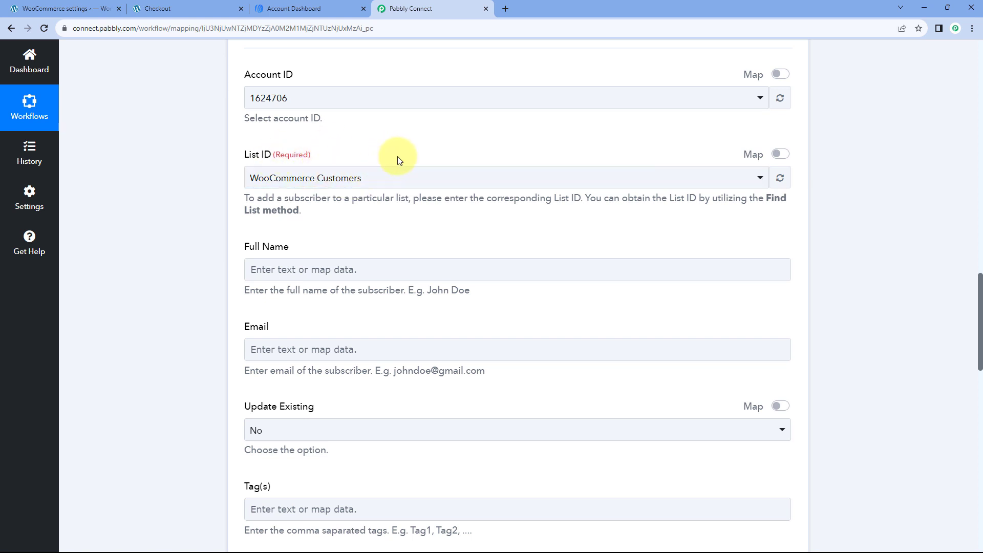
left_click(381, 178)
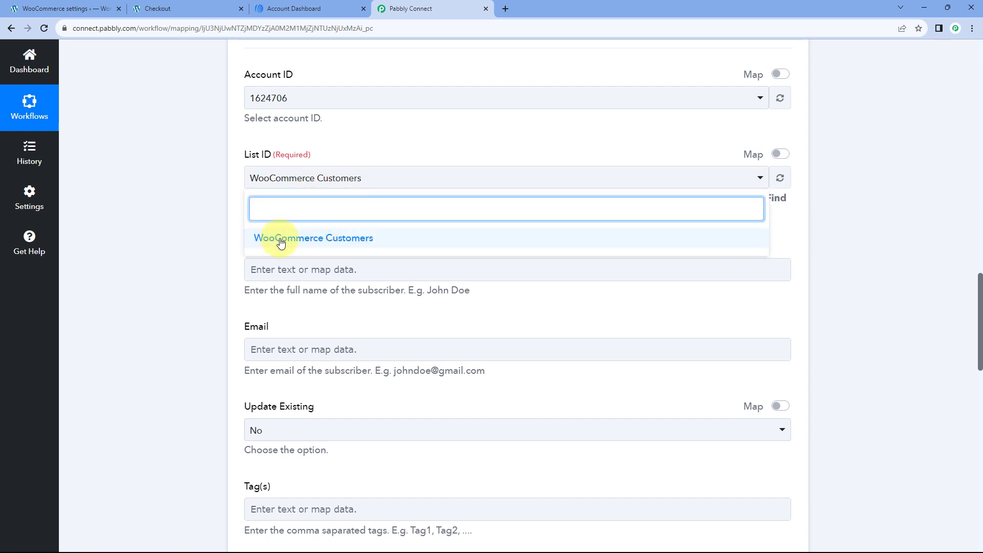
left_click(341, 244)
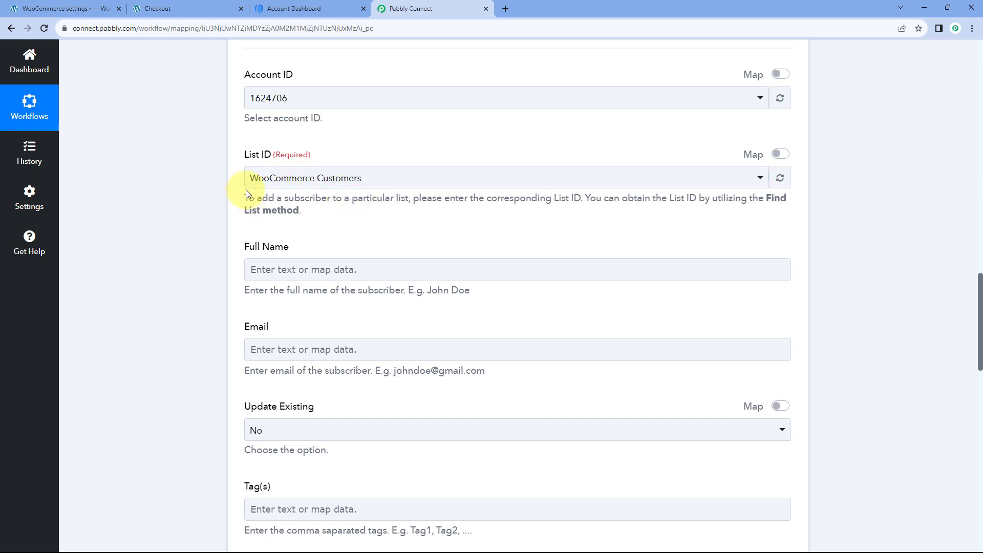
scroll(248, 188, "down", 2)
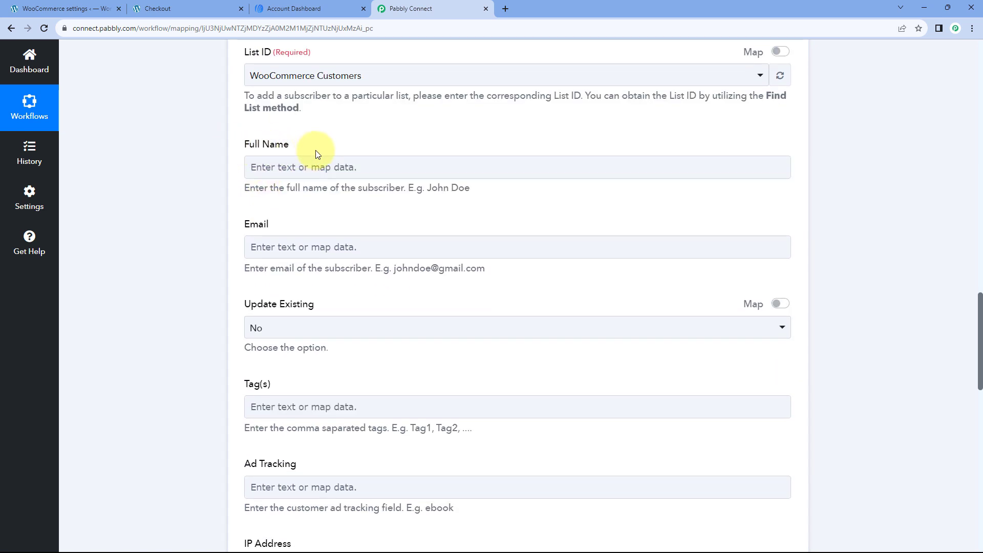
scroll(467, 222, "up", 9)
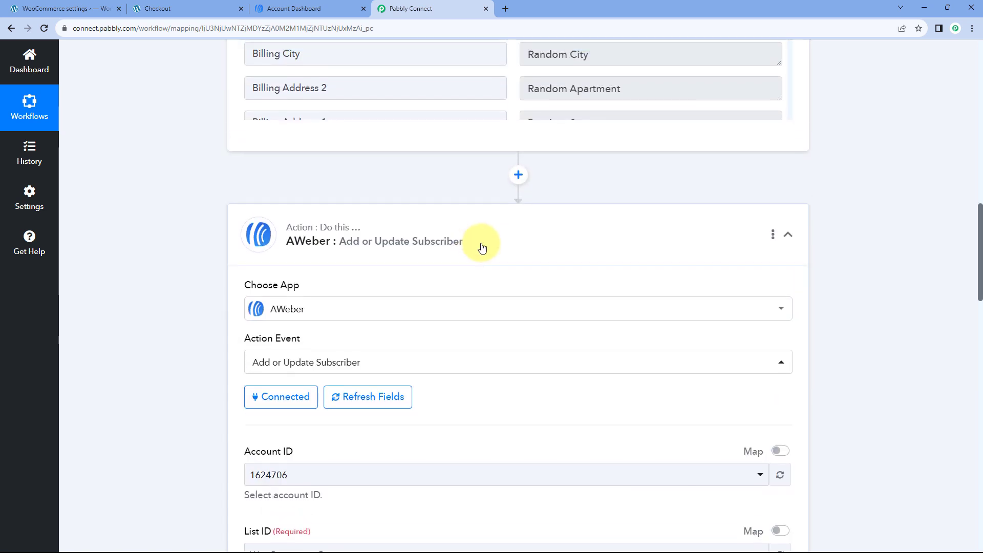
- Check the Billing First Name and Billing Last Name values in the WooCommerce trigger's received response
scroll(486, 276, "up", 6)
scroll(505, 268, "down", 3)
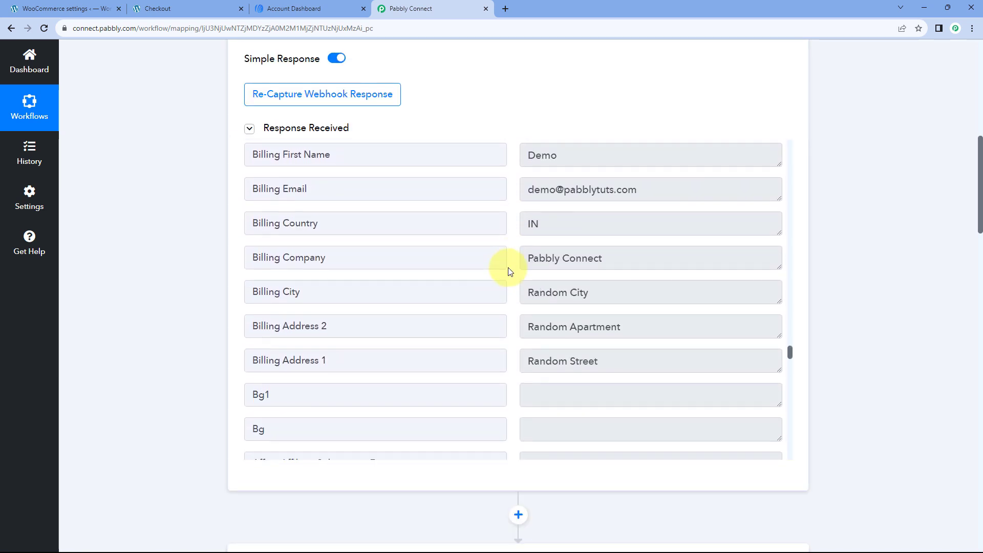
scroll(508, 267, "up", 3)
left_click_drag(560, 259, 492, 259)
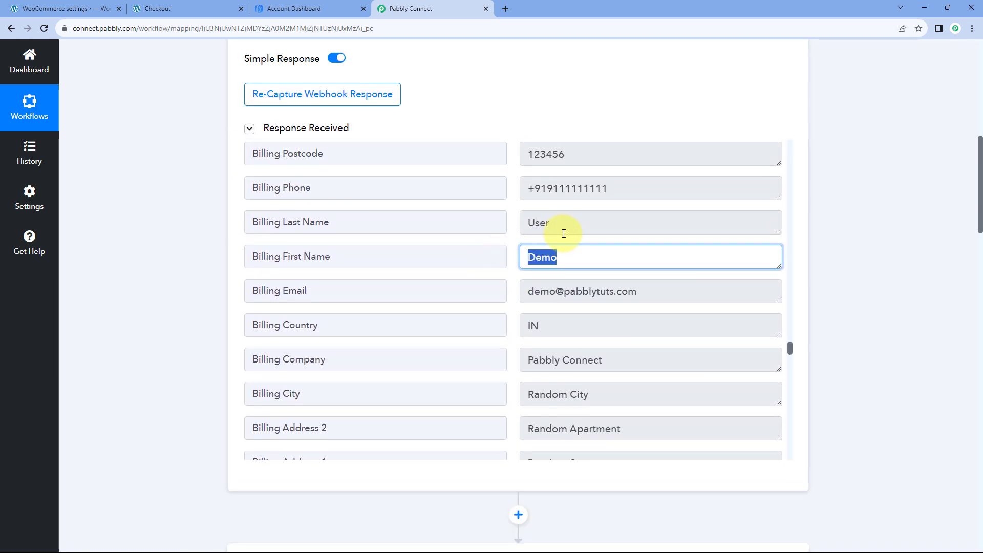
left_click_drag(564, 230, 506, 227)
left_click(509, 237)
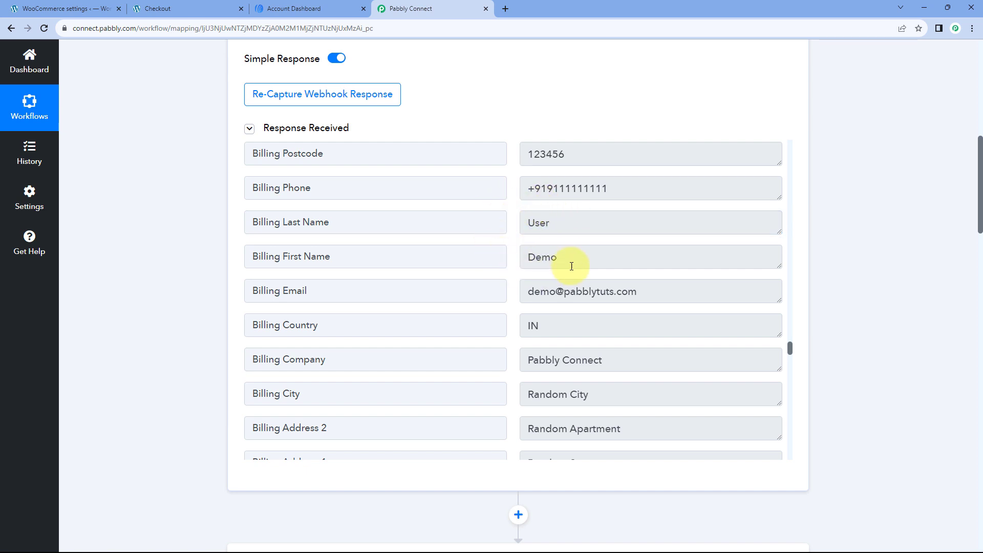
- Map Billing First Name from the WooCommerce New Order Created step into the AWeber action's Full Name field
scroll(202, 272, "down", 10)
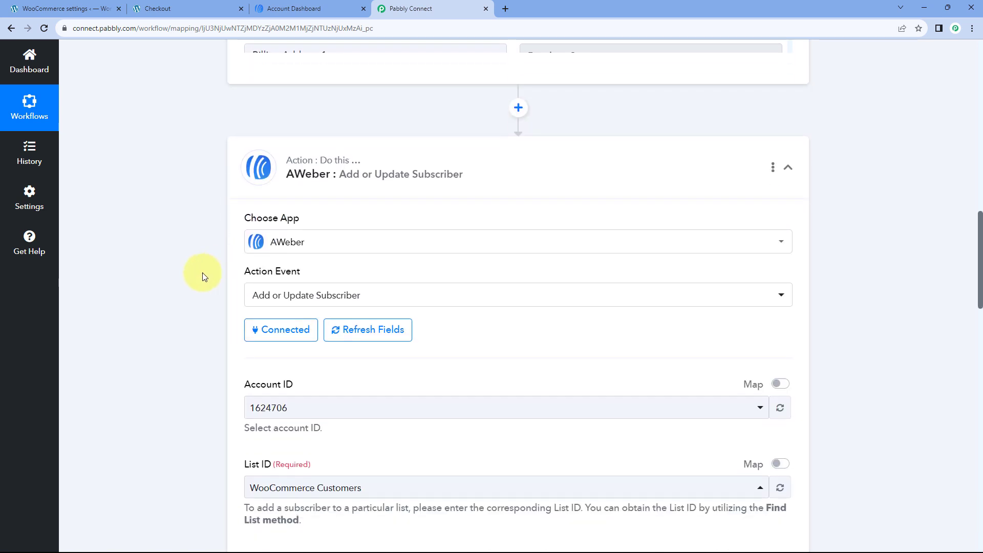
scroll(202, 273, "down", 3)
left_click(247, 215)
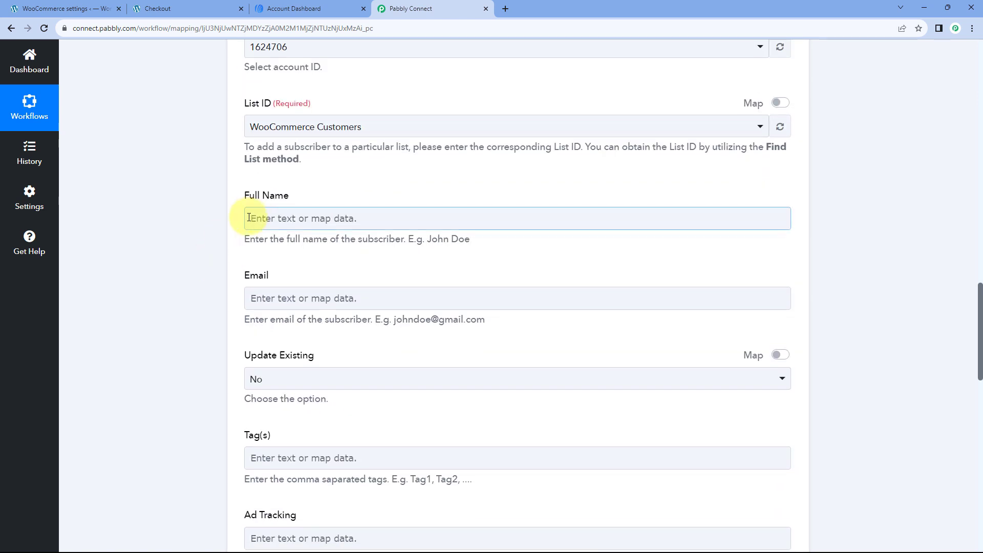
left_click(285, 222)
scroll(226, 222, "down", 1)
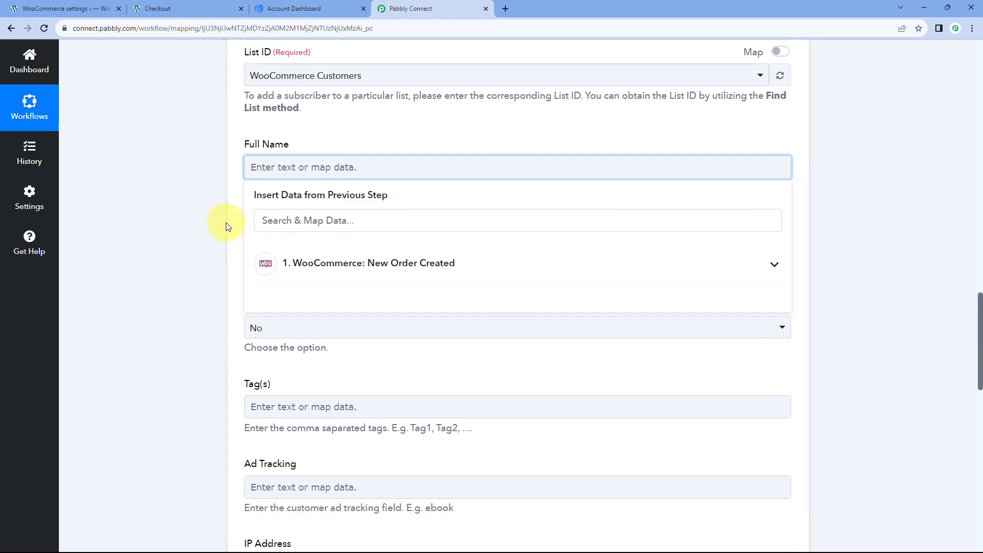
left_click(411, 267)
scroll(237, 257, "down", 2)
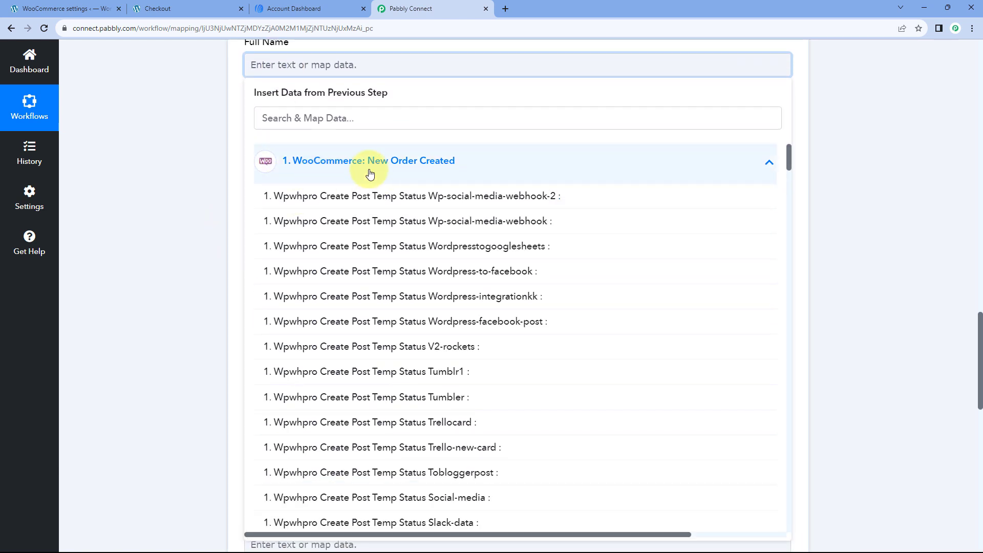
scroll(374, 226, "down", 20)
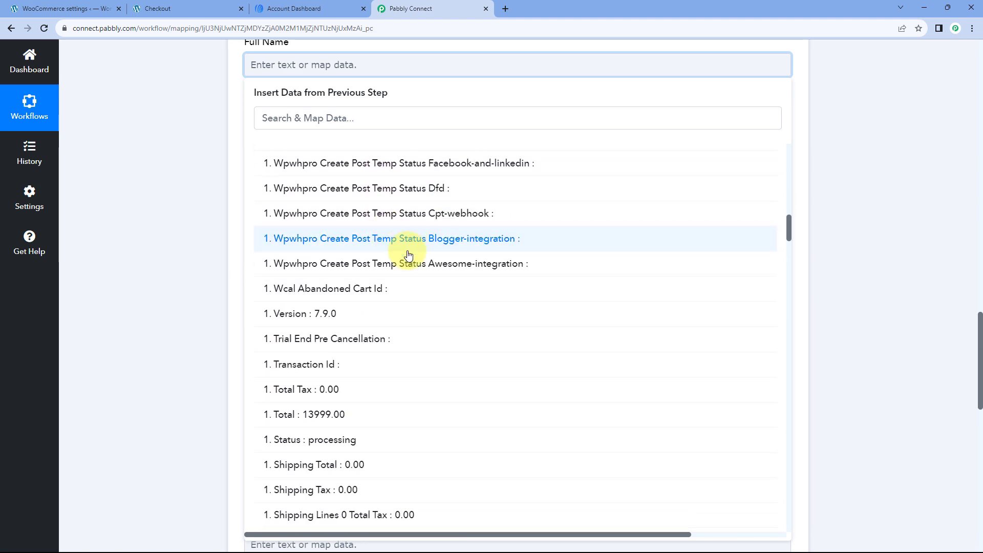
scroll(410, 255, "down", 20)
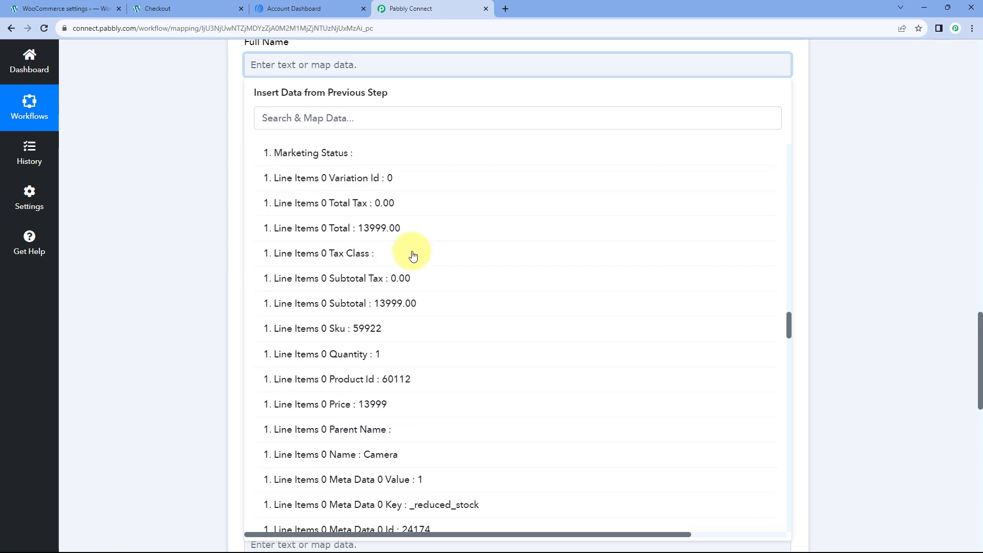
scroll(413, 256, "down", 20)
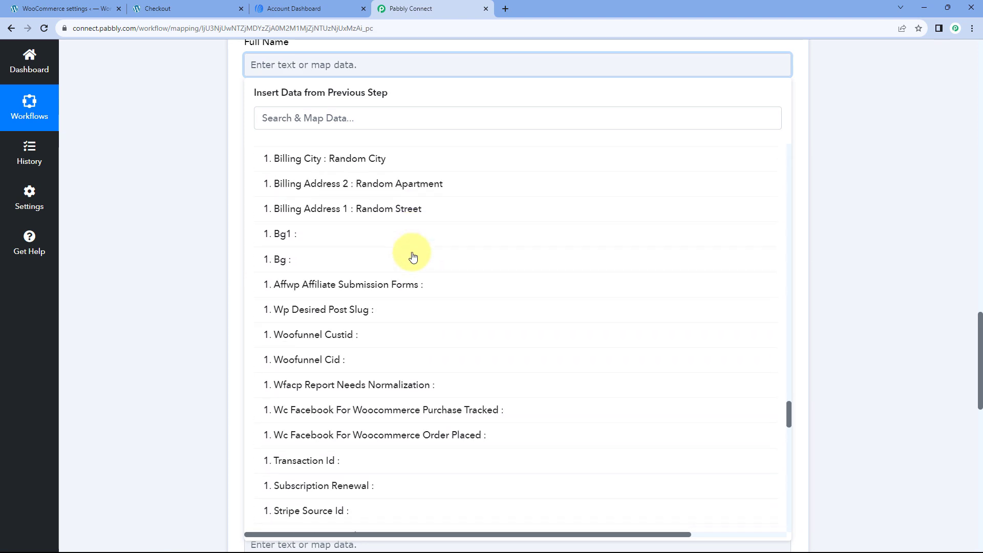
scroll(413, 256, "down", 12)
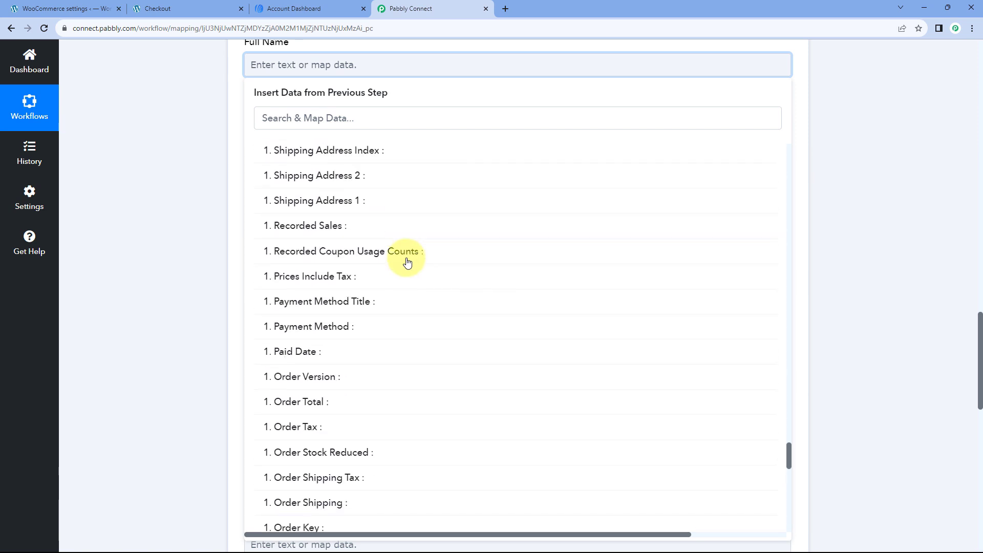
scroll(407, 262, "down", 18)
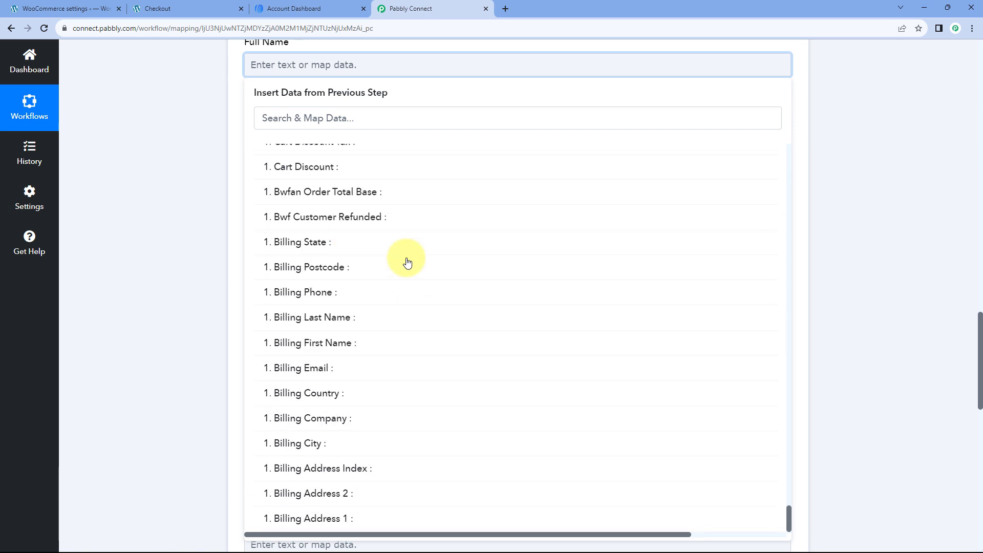
scroll(407, 263, "up", 20)
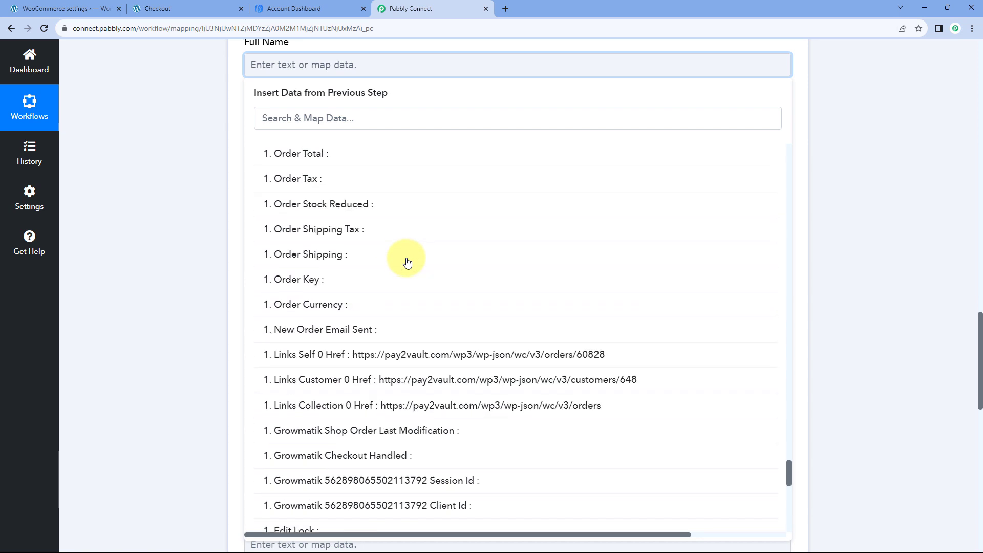
scroll(407, 262, "up", 15)
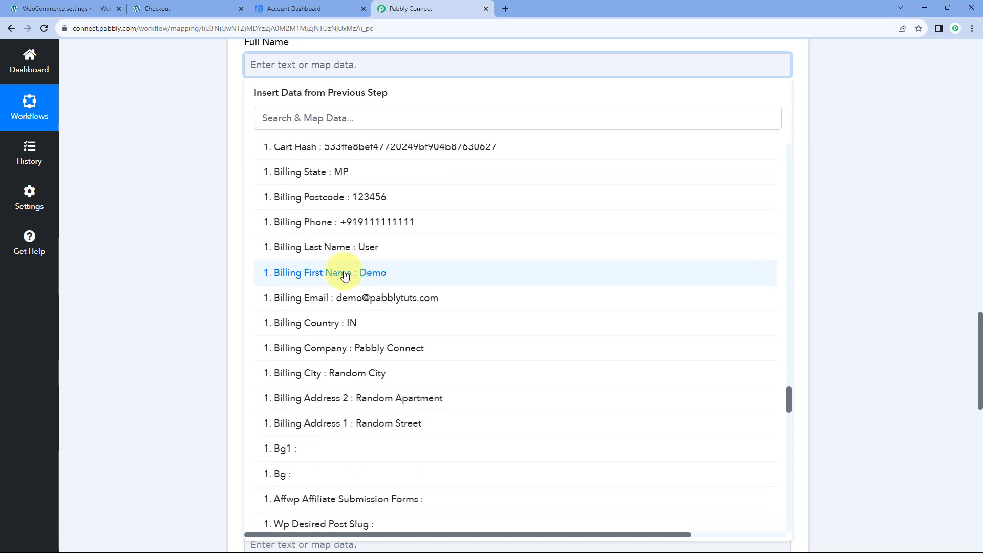
left_click(344, 273)
scroll(246, 202, "up", 2)
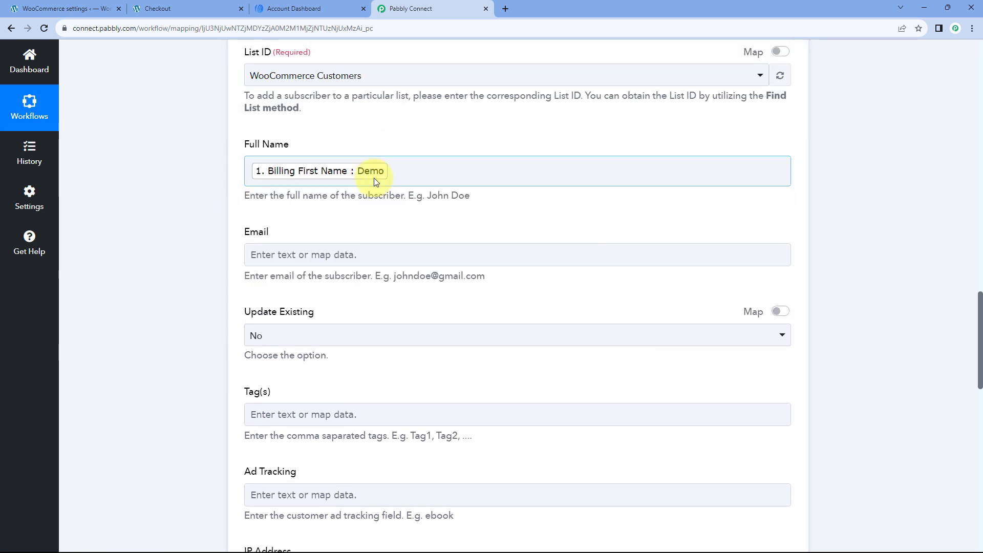
- Search the WooCommerce order data for "Last" and add Billing Last Name after the first name in Full Name
left_click(404, 172)
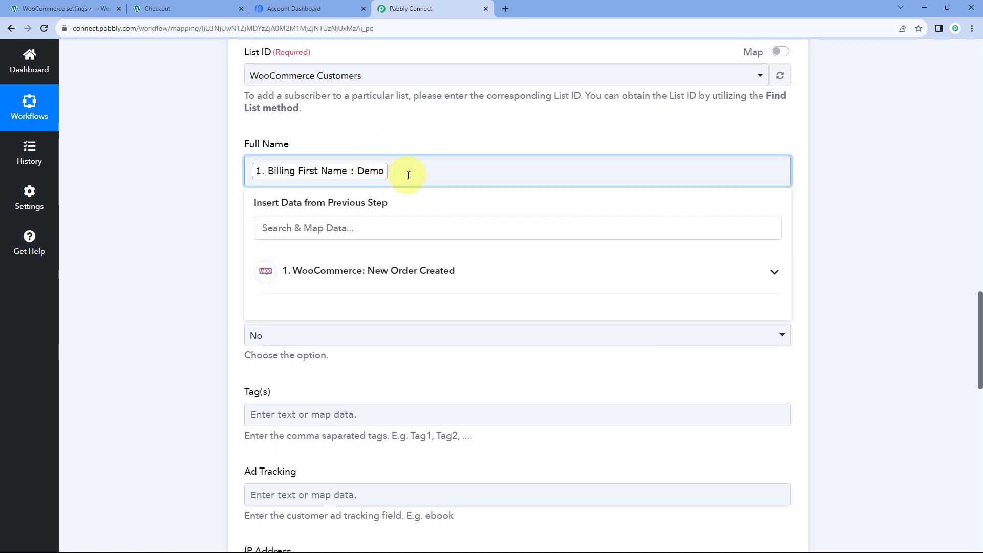
left_click(401, 273)
scroll(189, 276, "down", 1)
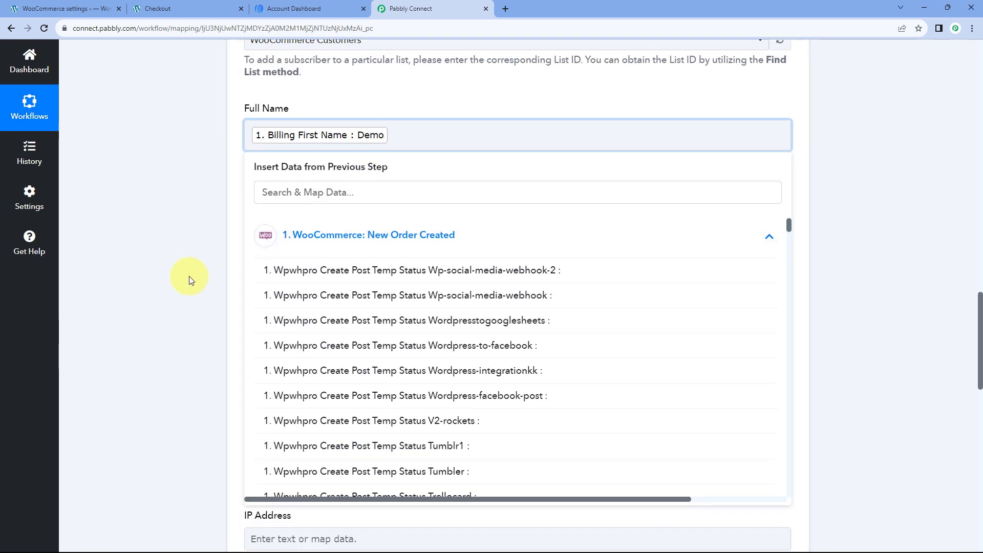
scroll(271, 205, "down", 2)
scroll(287, 164, "up", 1)
left_click(307, 178)
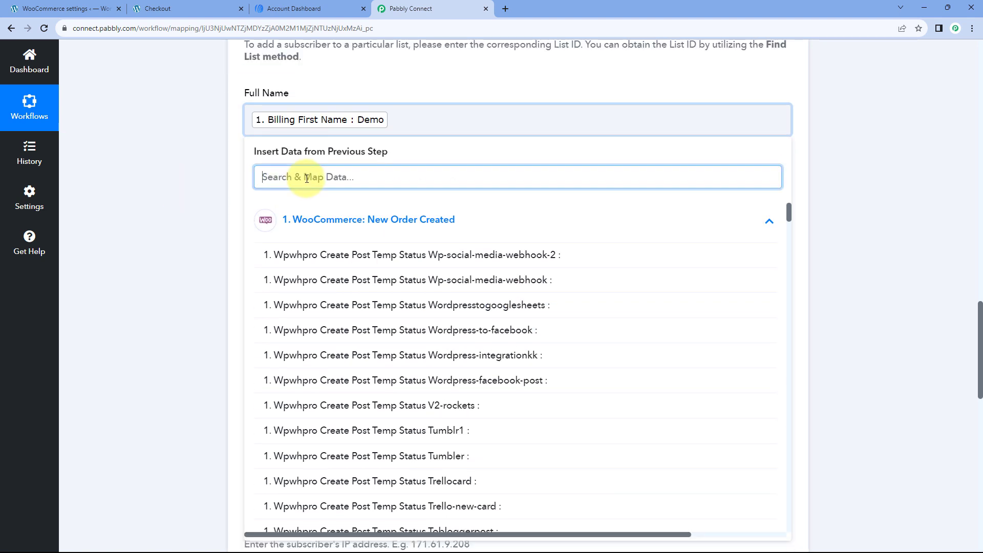
type("Last")
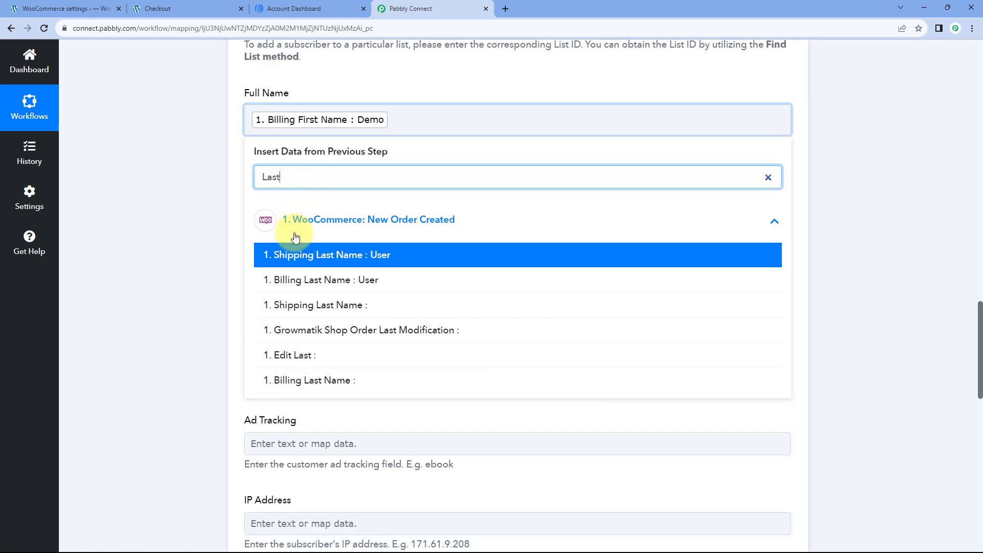
left_click(335, 279)
left_click(481, 86)
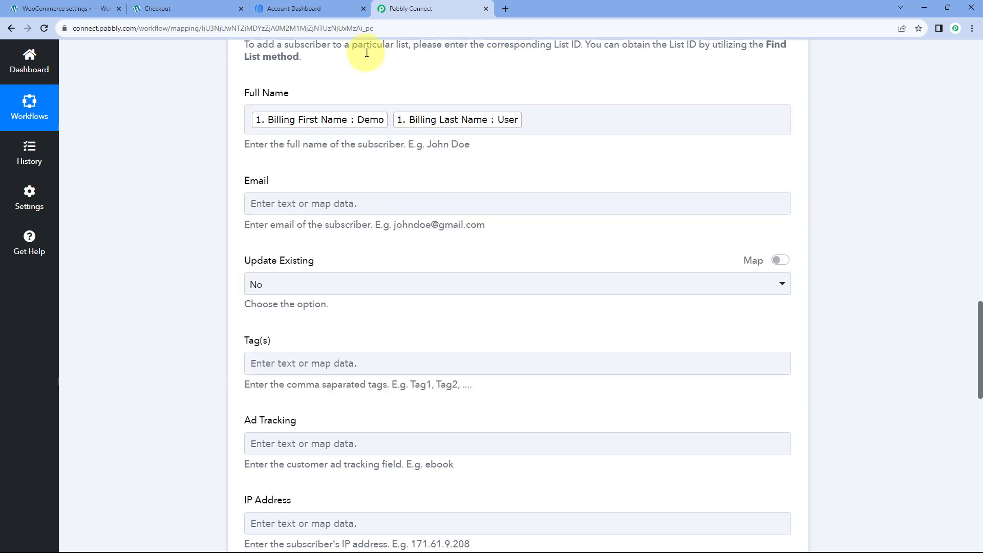
- Look at the WooCommerce order confirmation page, then return to Pabbly Connect and check Billing Email in the trigger's received response
left_click(204, 8)
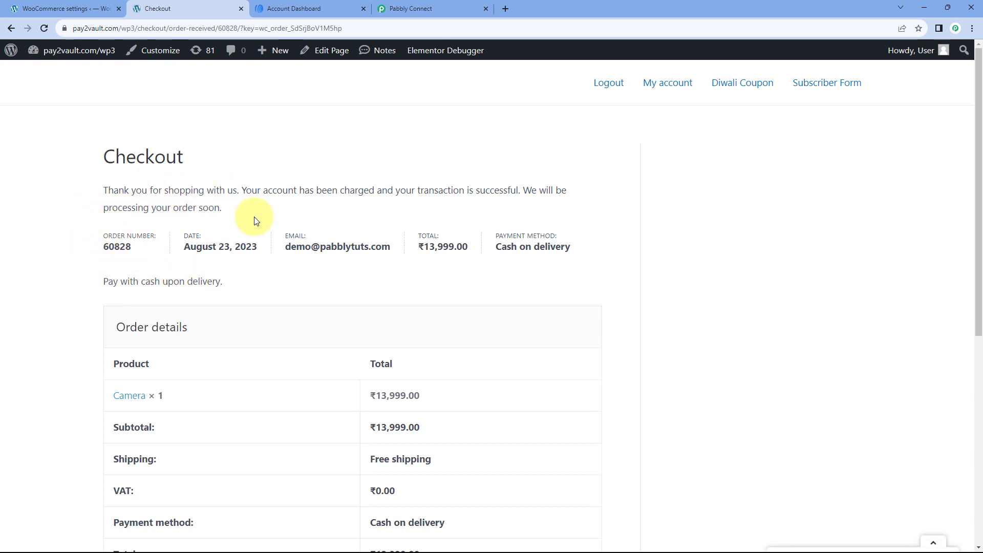
left_click(395, 9)
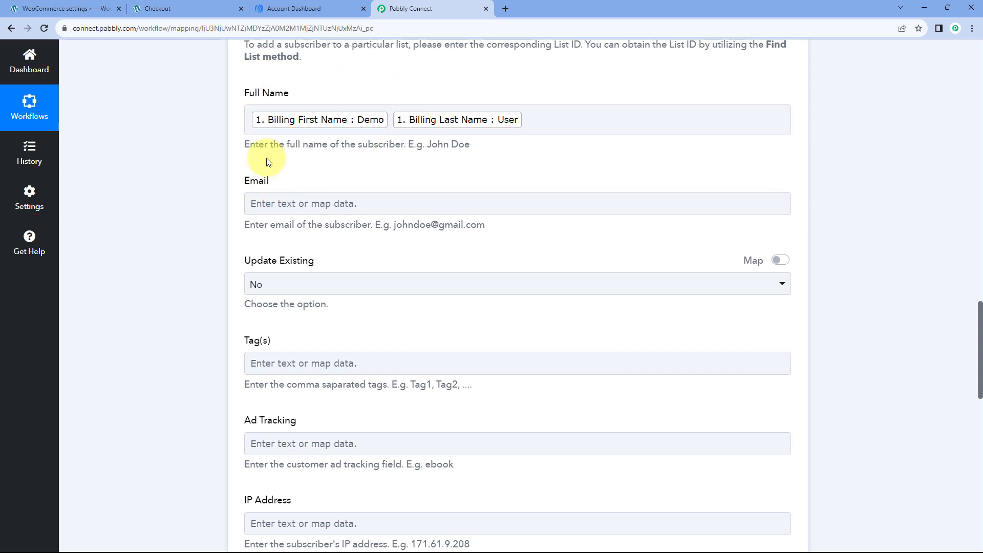
scroll(251, 146, "down", 1)
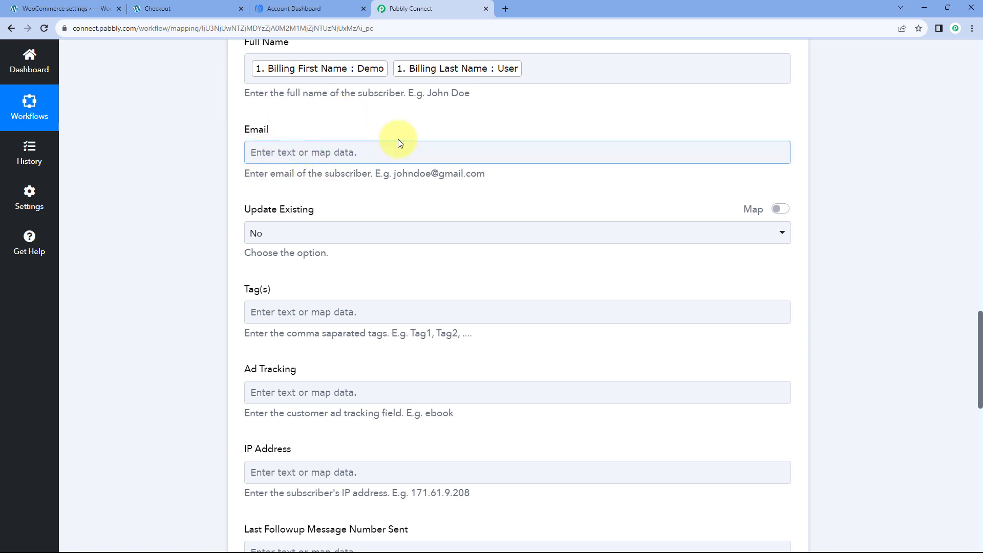
scroll(400, 142, "up", 15)
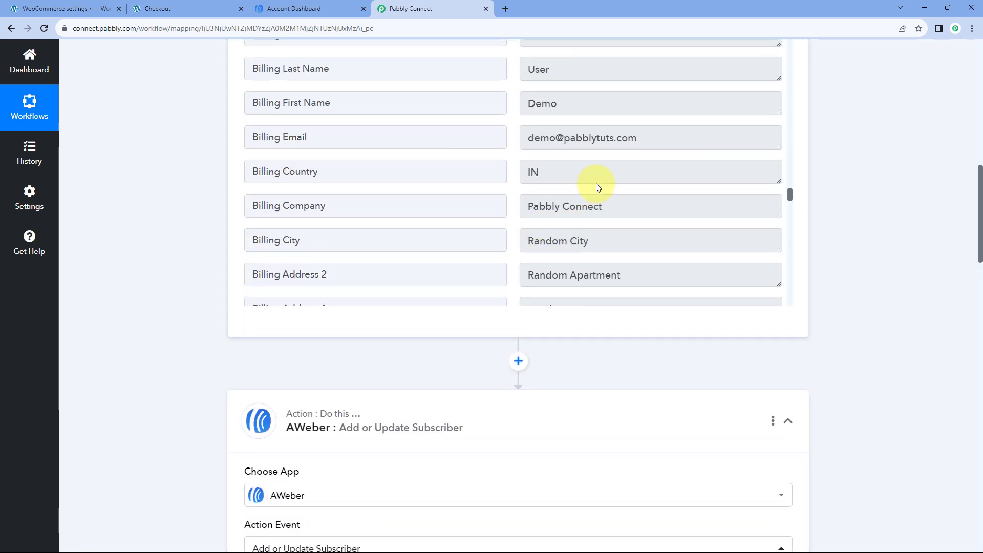
left_click_drag(661, 146, 511, 147)
left_click(497, 152)
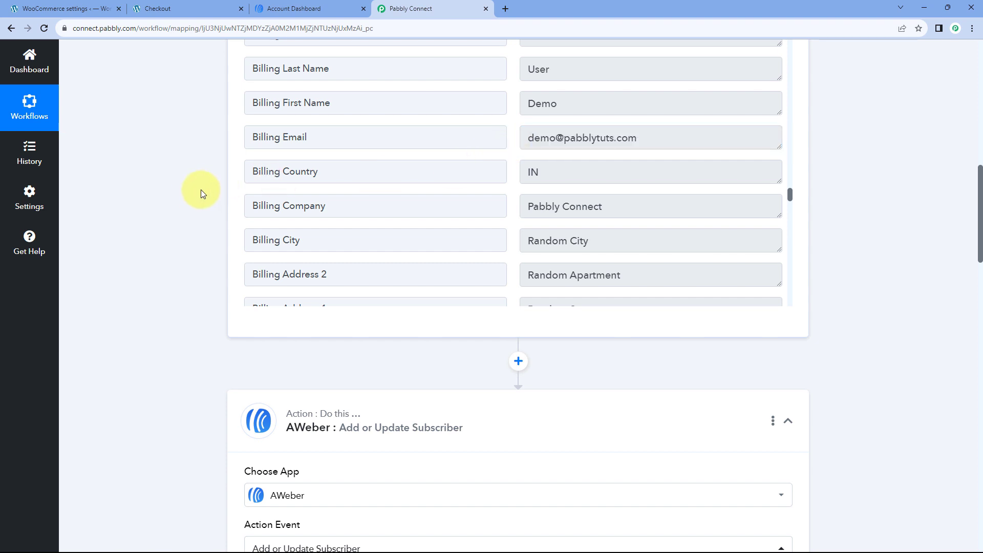
scroll(197, 192, "down", 15)
scroll(210, 154, "up", 1)
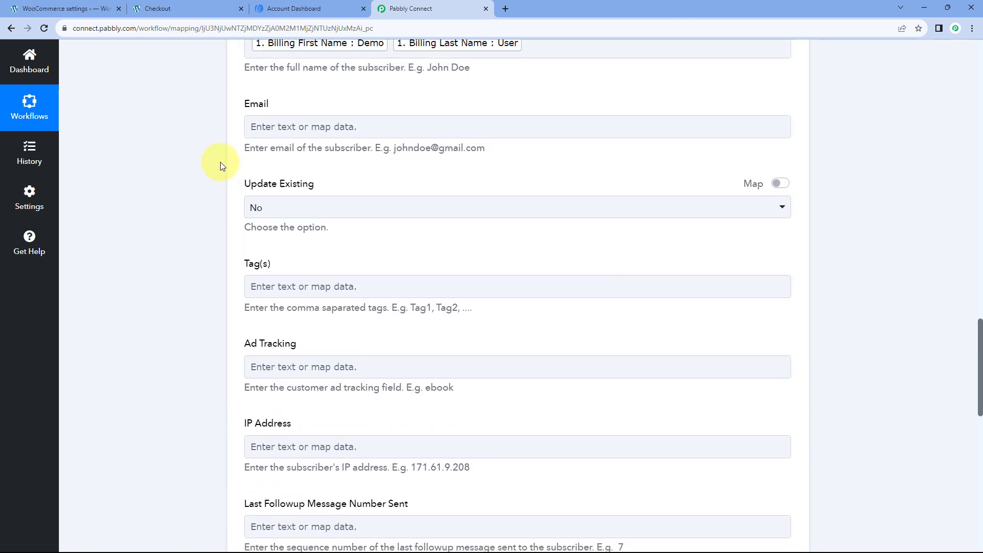
- Search the WooCommerce order data for "Ema" and map Billing Email into the AWeber action's Email field
left_click(285, 153)
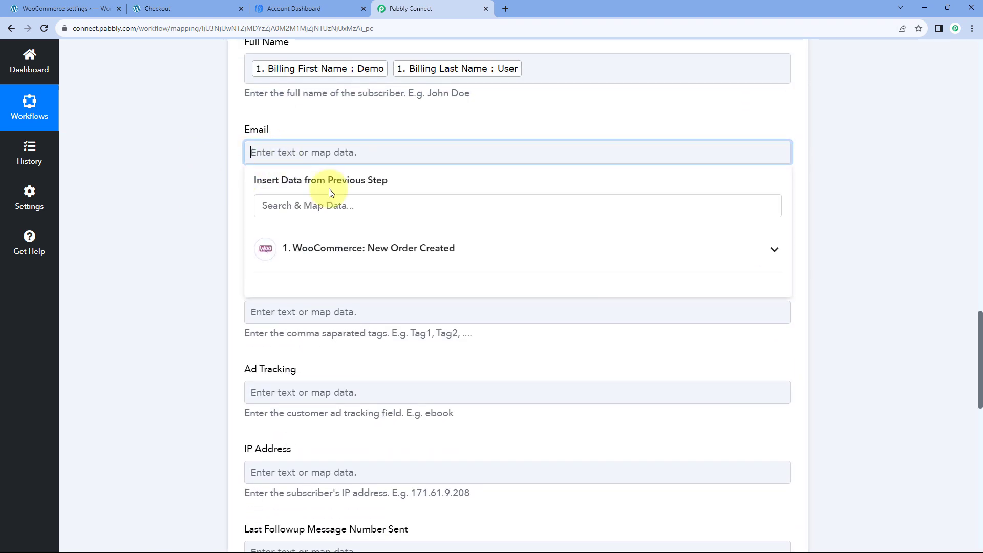
left_click(353, 263)
left_click(328, 207)
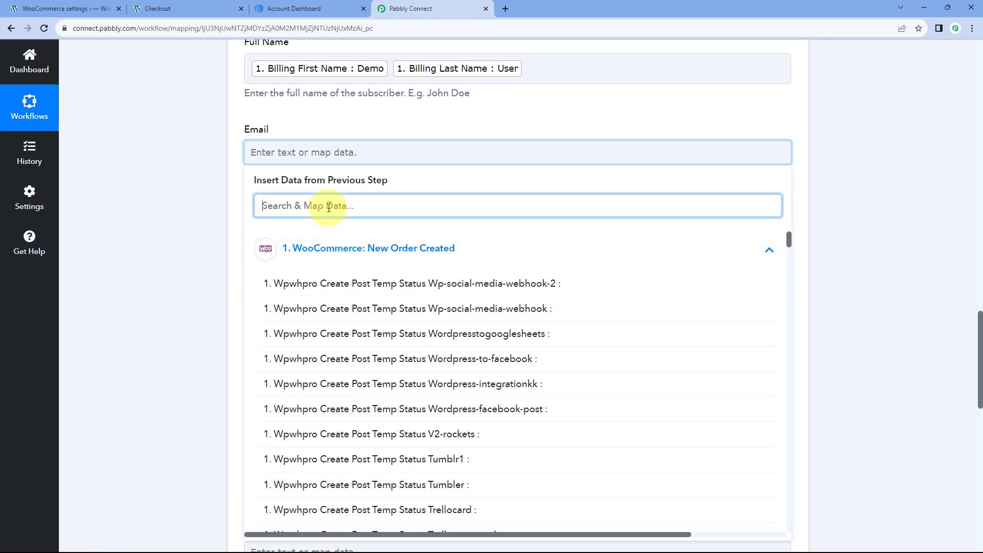
type("Ema")
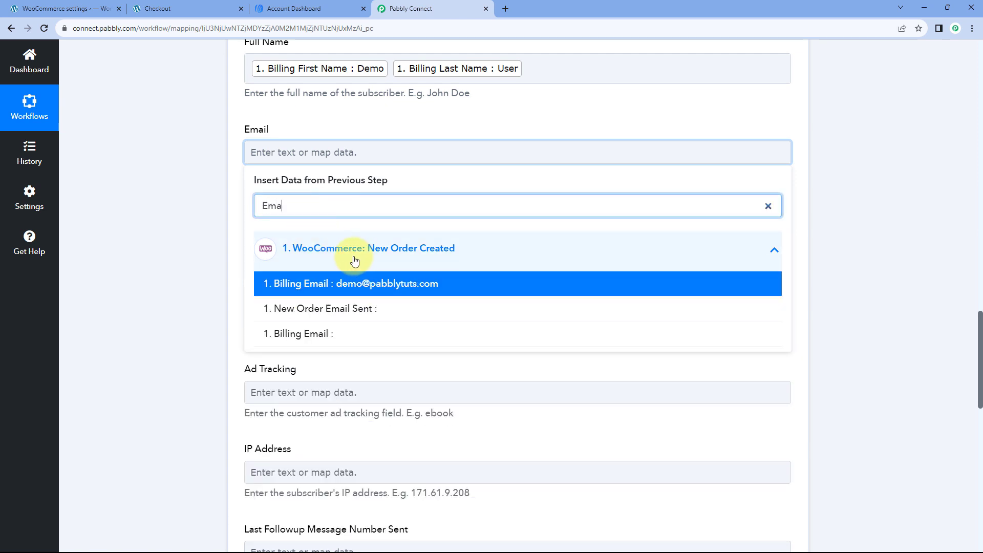
left_click(347, 285)
left_click(191, 197)
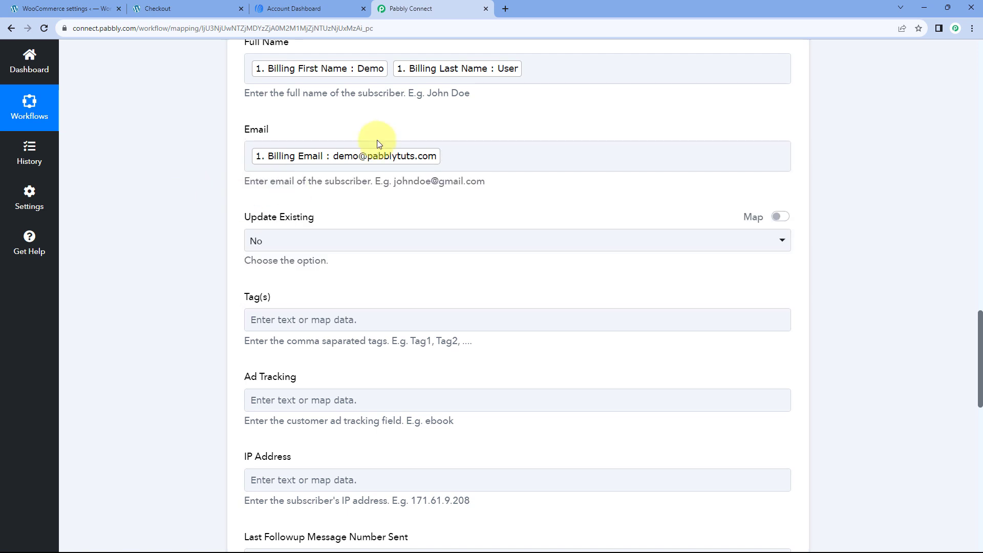
- Look over the mapped subscriber fields, view the WooCommerce checkout and AWeber pages, and return to the action setup in Pabbly Connect
scroll(217, 169, "down", 1)
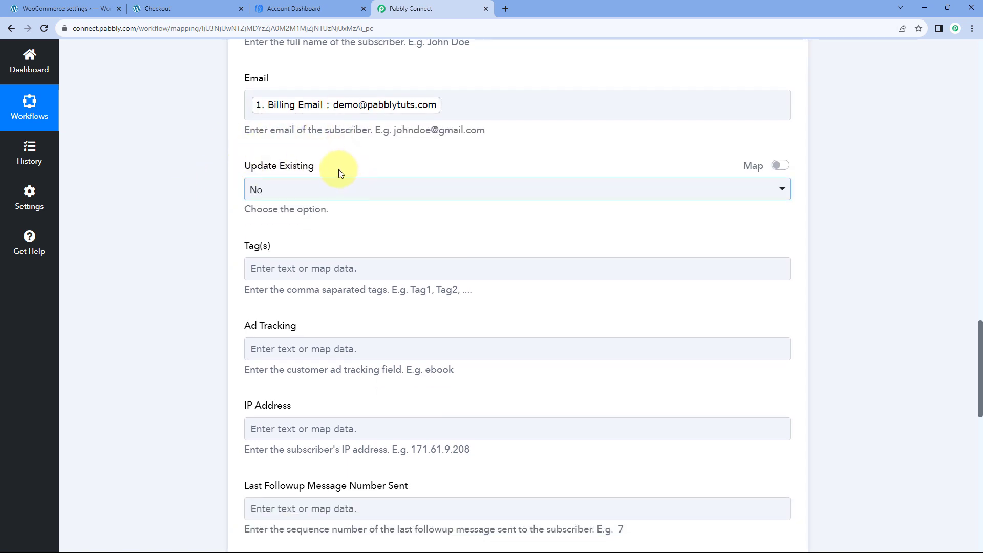
scroll(299, 160, "up", 2)
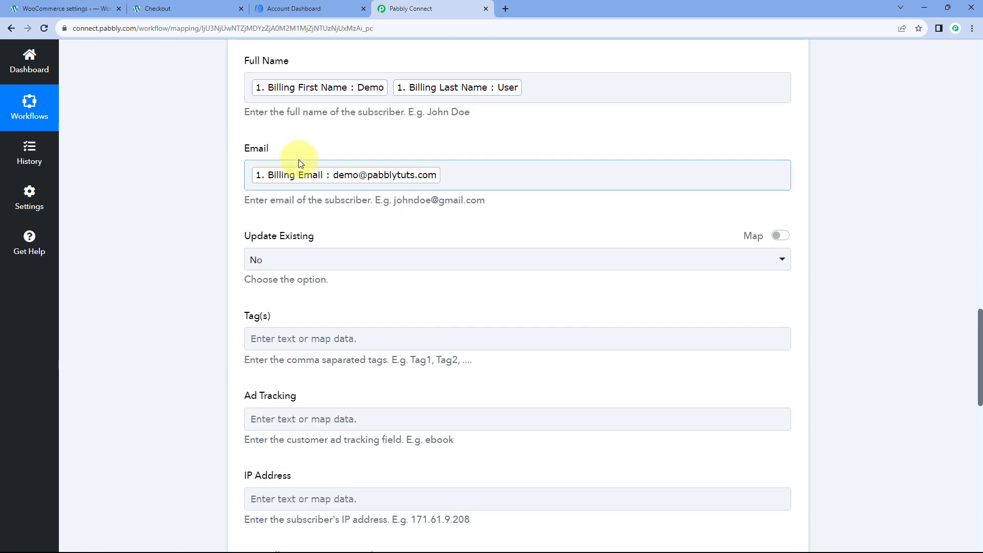
left_click(233, 9)
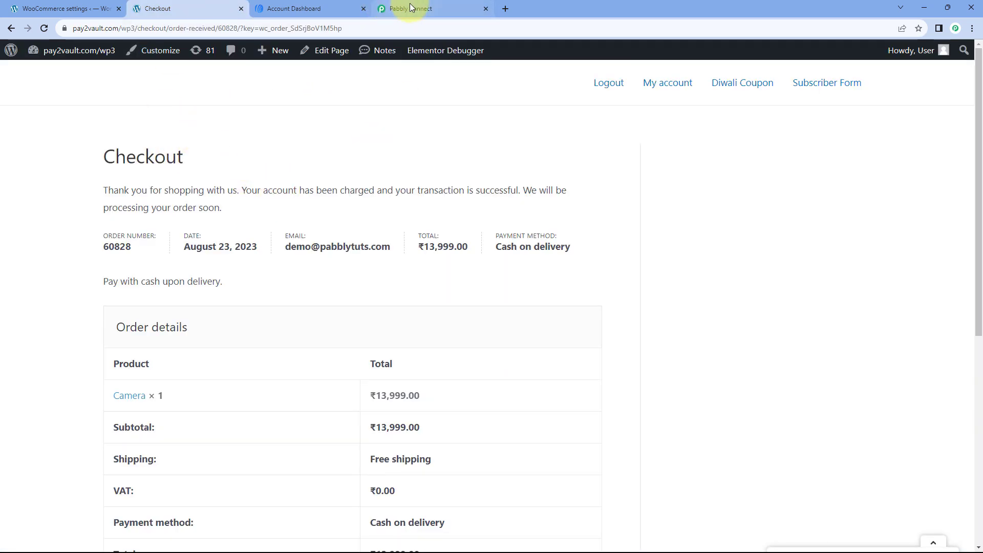
left_click(328, 8)
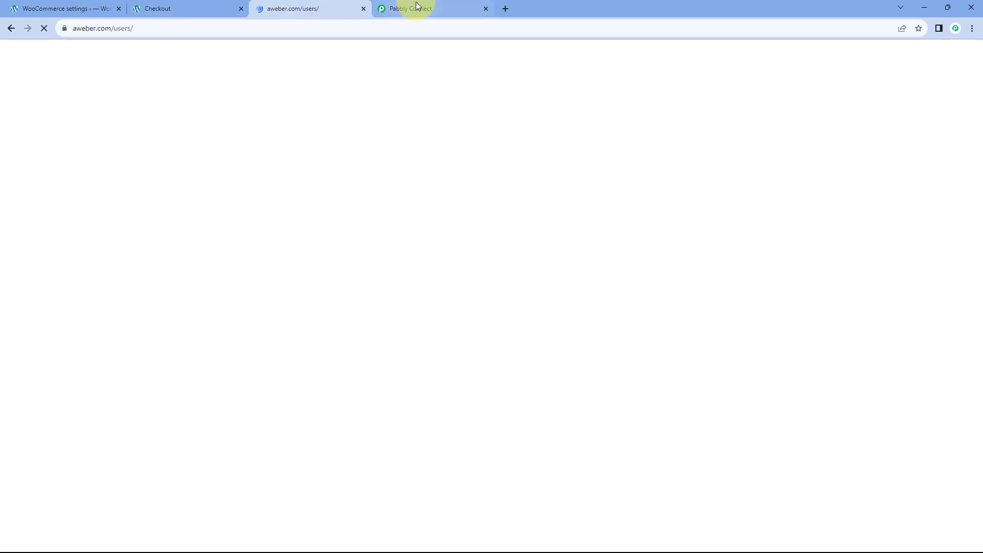
left_click(420, 6)
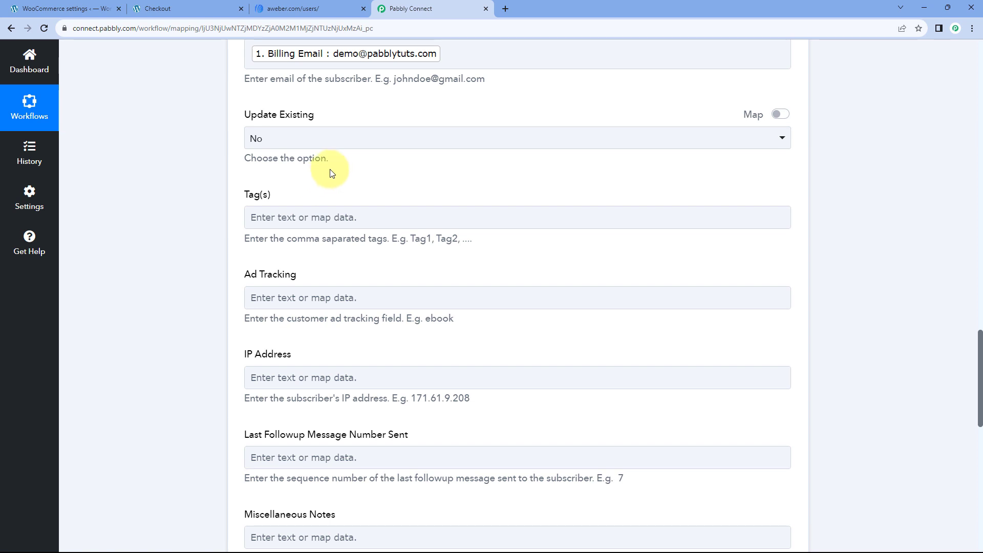
- Set Update Existing to Yes in the AWeber action
left_click(341, 144)
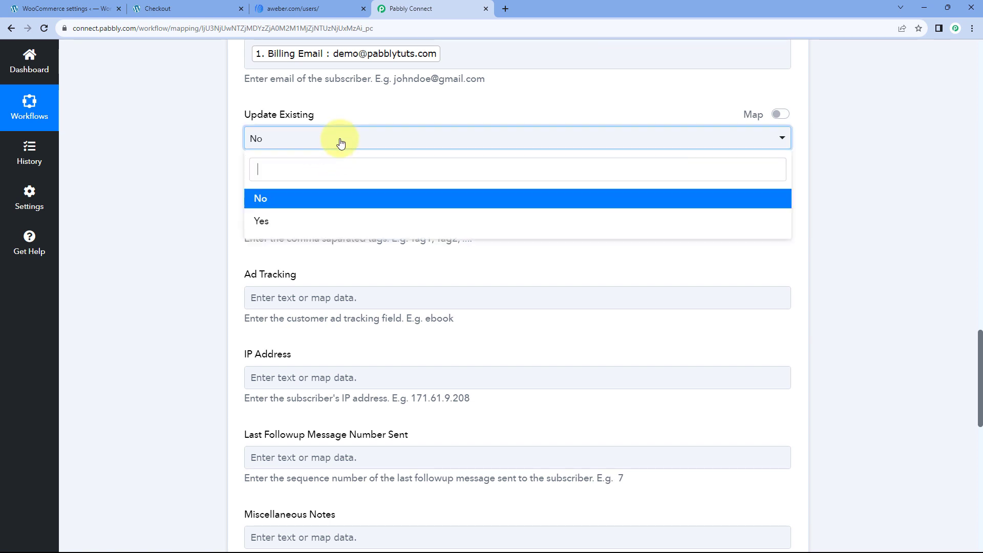
left_click(263, 219)
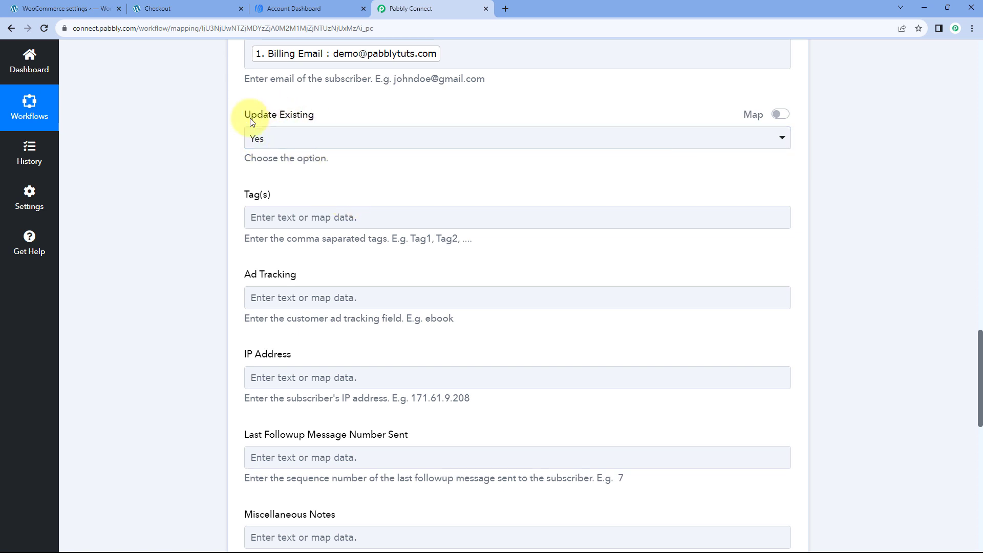
- Compare AWeber's subscribers list with the billing name on the WooCommerce order confirmation page, and return to the action setup in Pabbly Connect
left_click(292, 8)
left_click(97, 229)
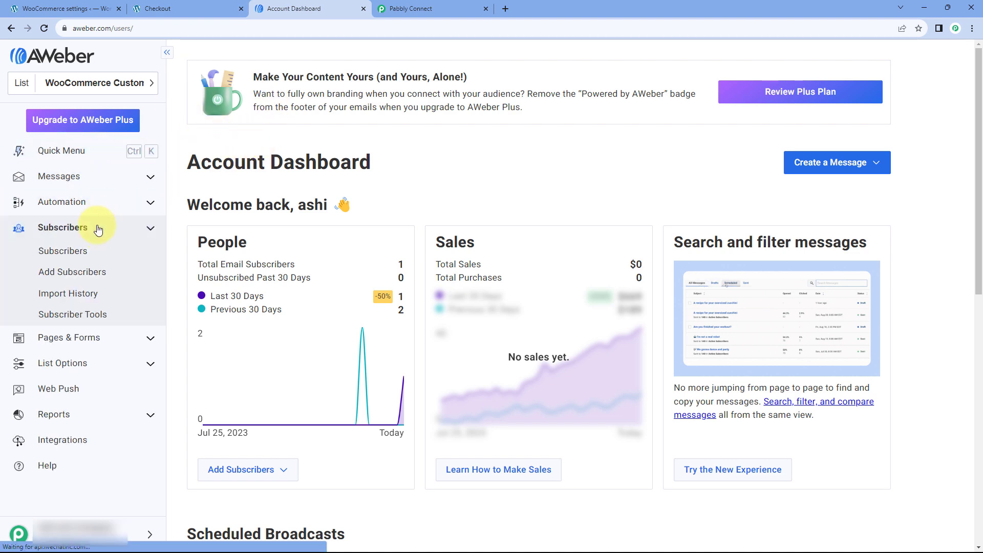
left_click(84, 249)
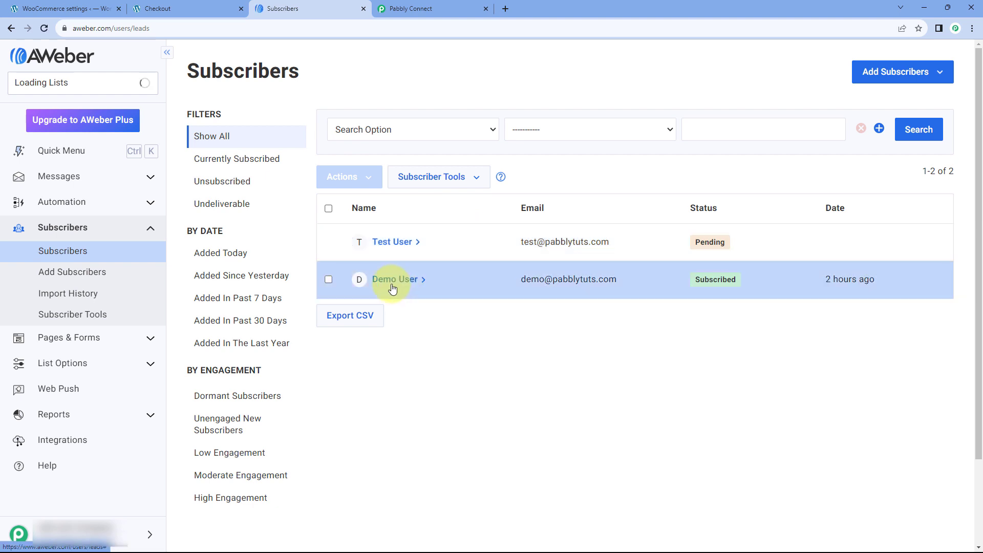
left_click(166, 8)
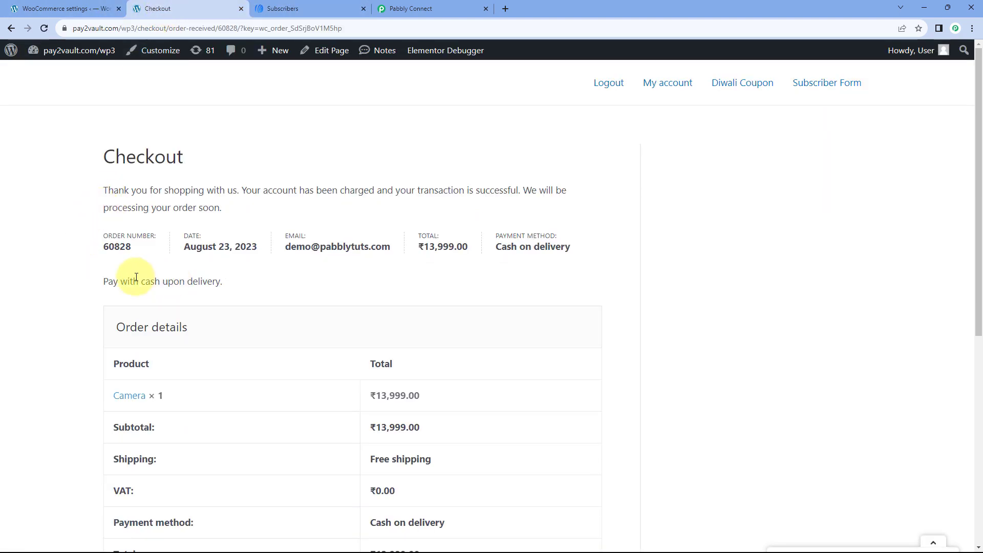
scroll(97, 215, "down", 2)
scroll(102, 218, "down", 4)
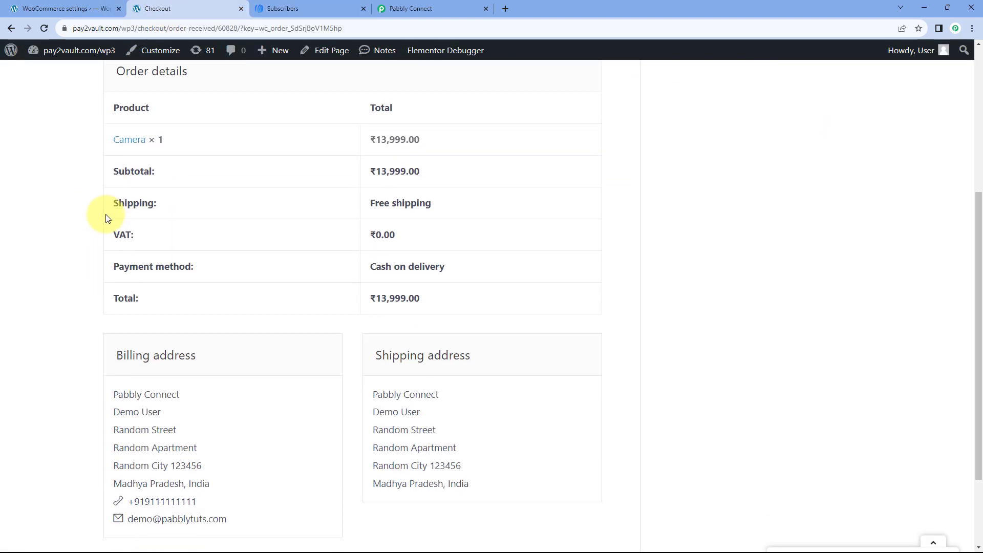
triple_click(143, 362)
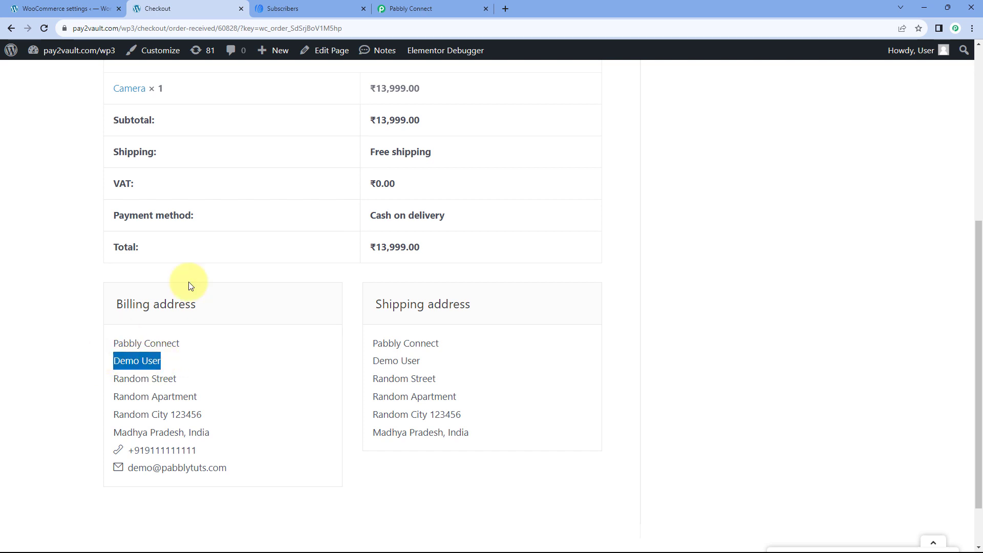
left_click(342, 4)
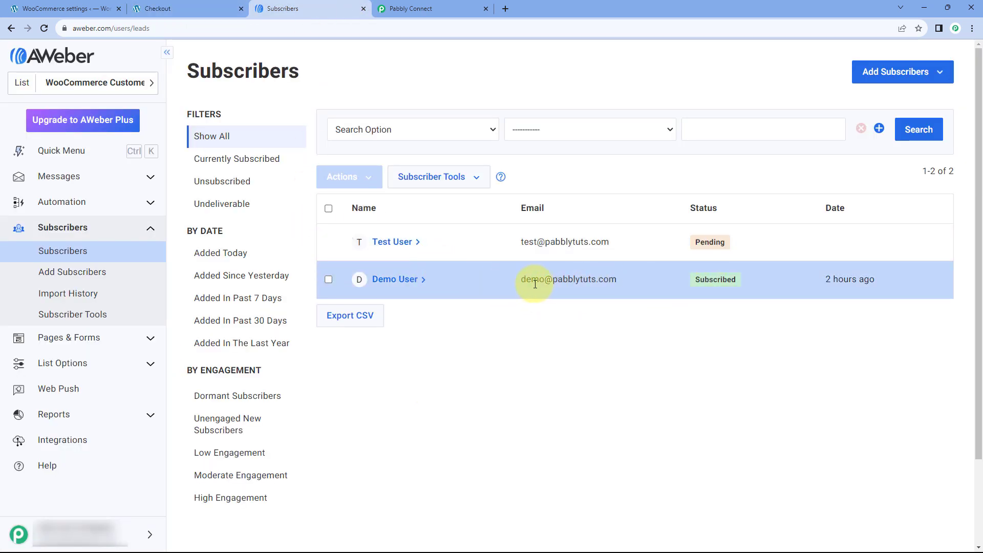
left_click(425, 7)
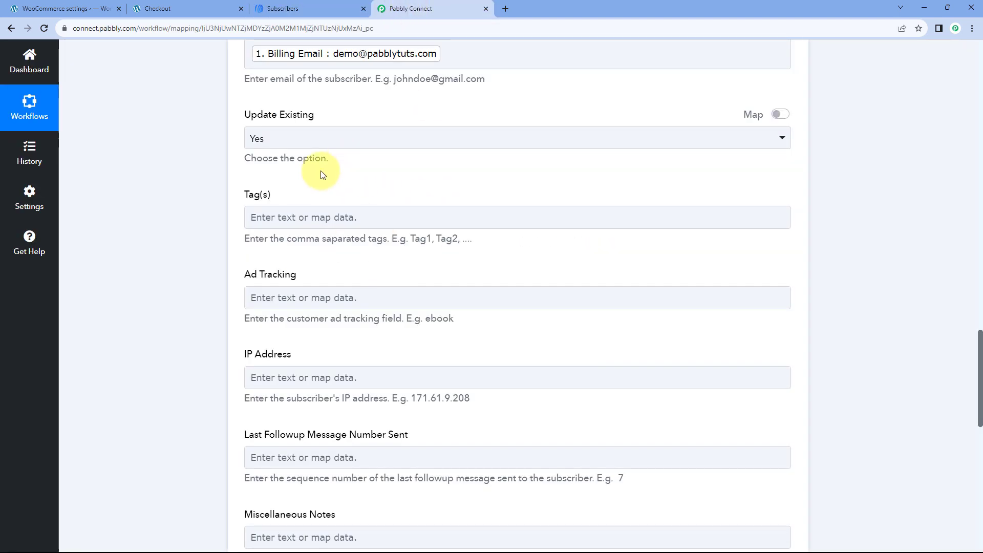
left_click(302, 217)
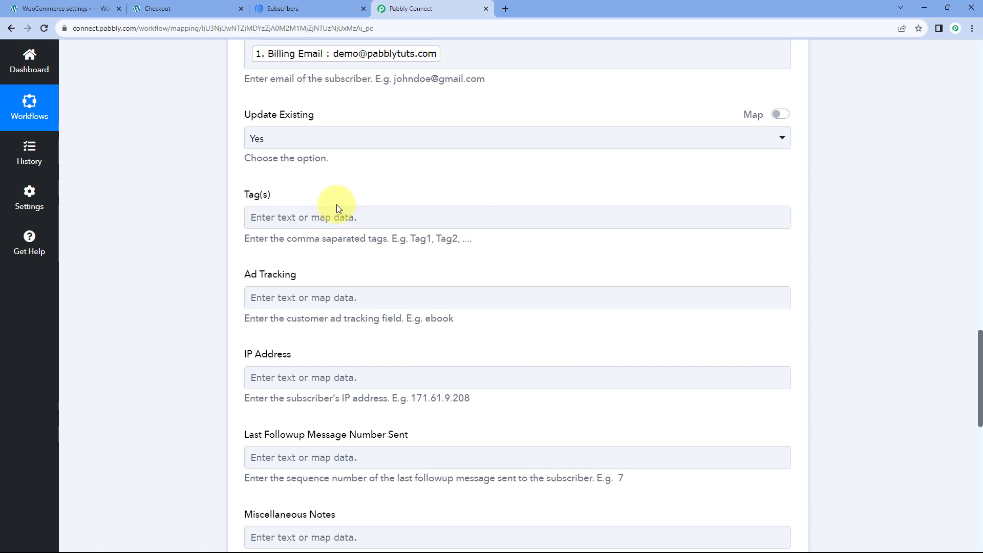
left_click(190, 8)
left_click(387, 13)
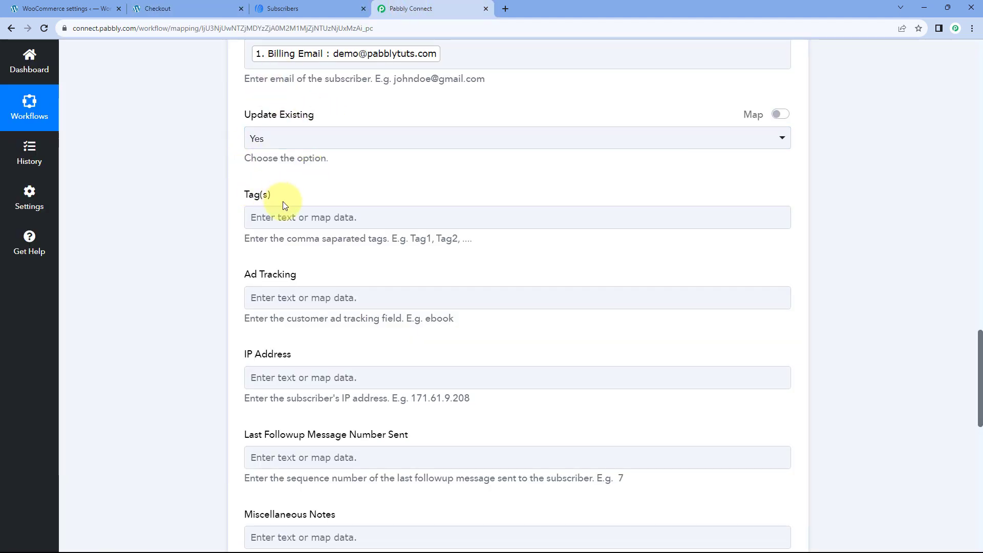
- Enter Customer as the subscriber tag in the Tag(s) field
left_click(306, 212)
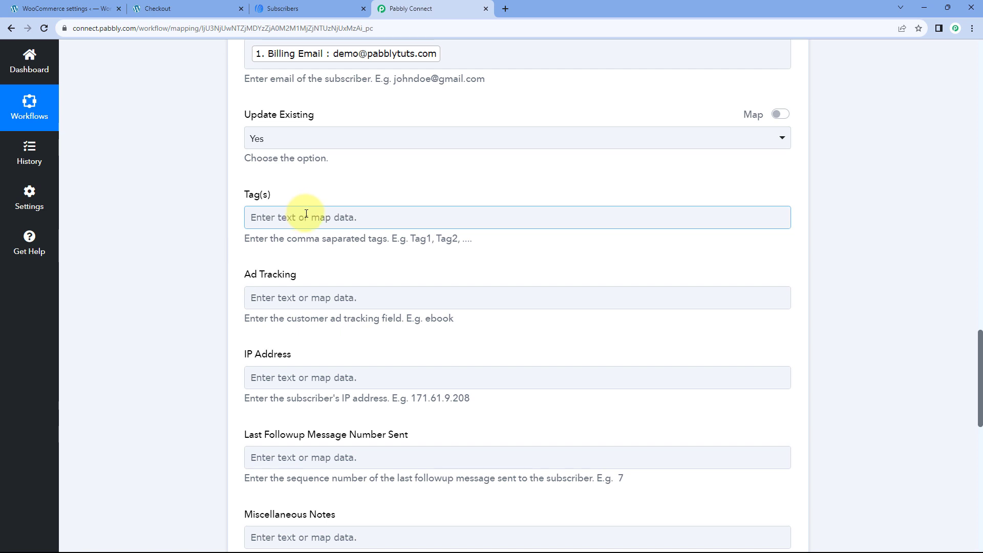
left_click(306, 213)
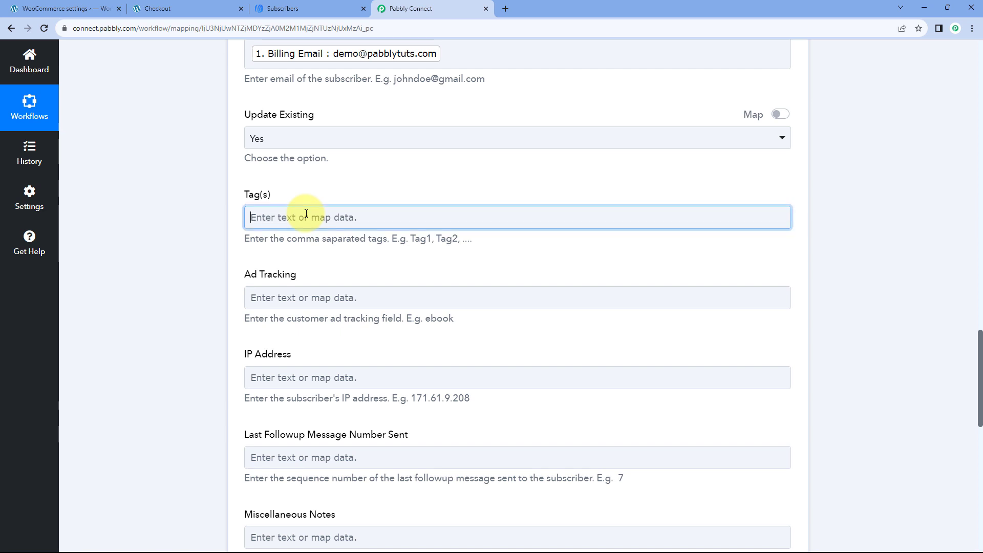
type("Woo")
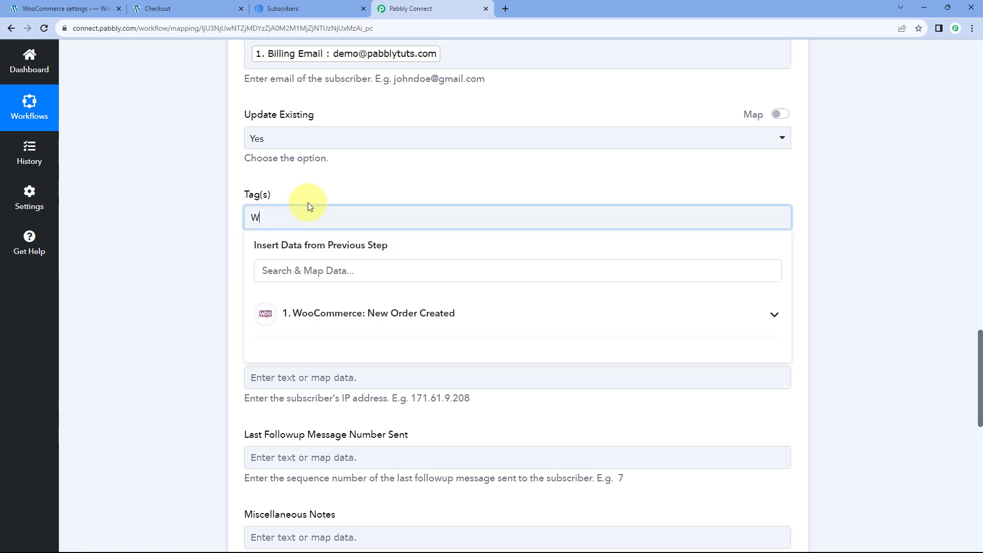
key("BackSpace")
key("BackSpace")
key("BackSpace")
type("Custo")
scroll(309, 202, "up", 1)
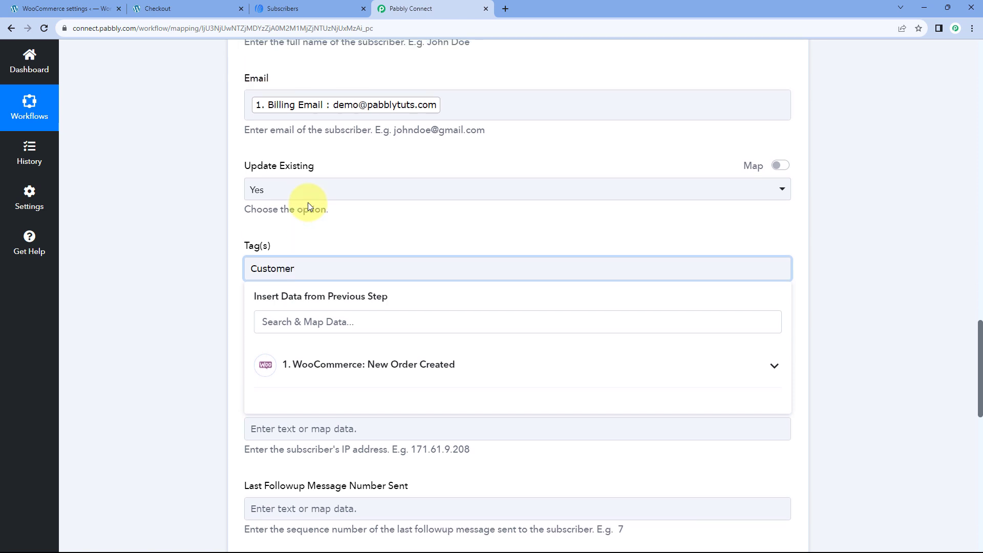
scroll(307, 208, "down", 1)
left_click(308, 197)
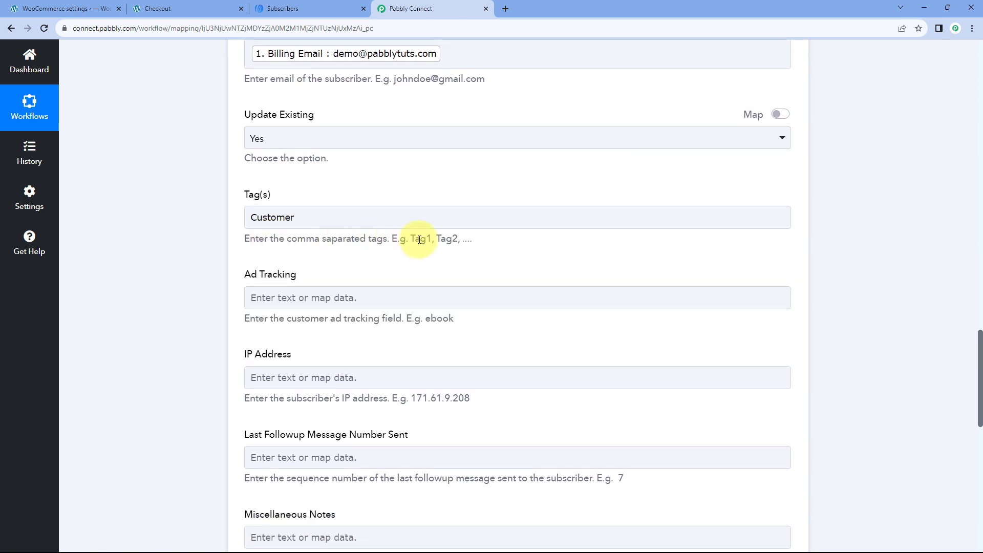
- Add a comma after Customer in Tag(s) and map Line Items 0 Name from the WooCommerce order data as the second tag
left_click(314, 213)
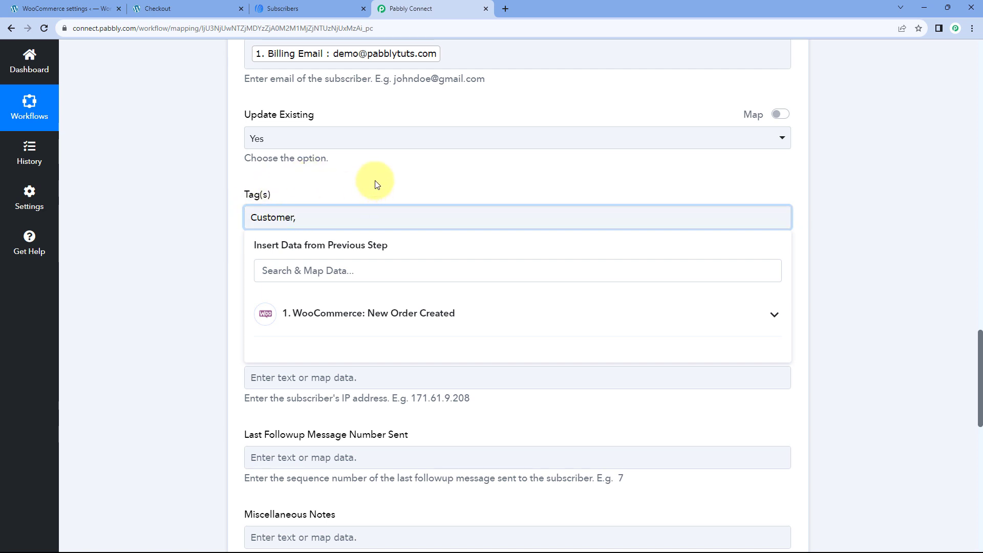
scroll(235, 186, "down", 1)
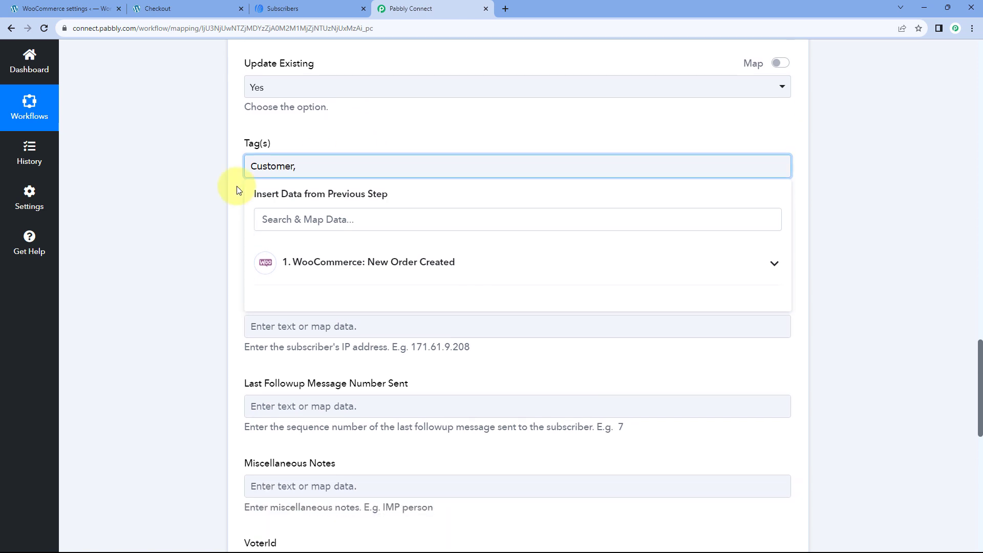
left_click(322, 263)
scroll(428, 221, "down", 3)
scroll(428, 221, "down", 20)
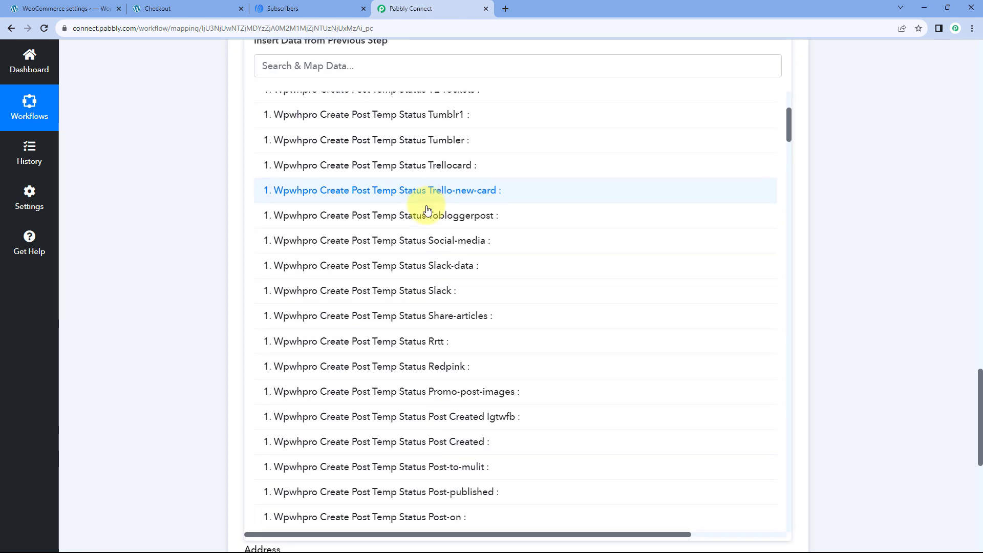
scroll(428, 210, "down", 9)
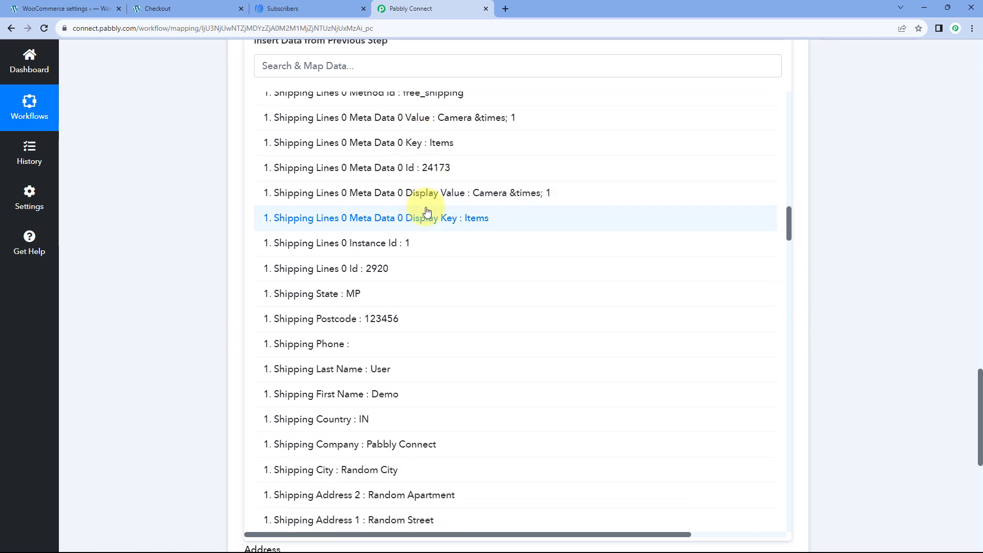
scroll(426, 212, "down", 4)
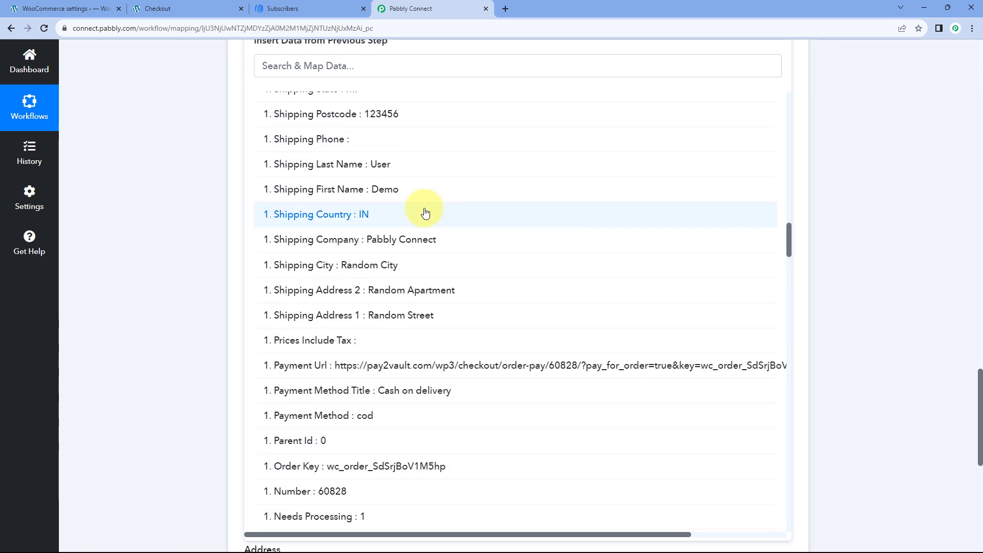
scroll(425, 213, "down", 4)
scroll(425, 213, "down", 10)
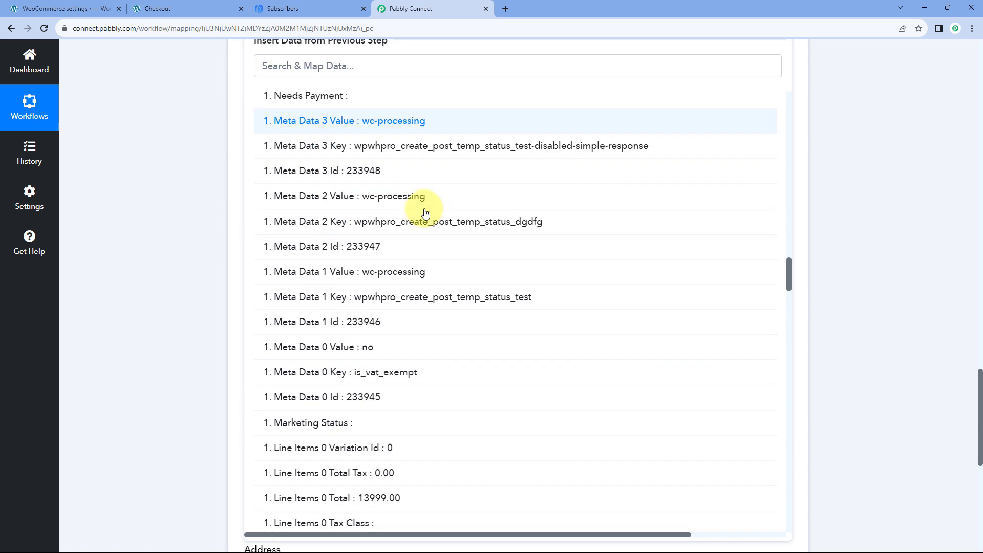
scroll(425, 213, "down", 6)
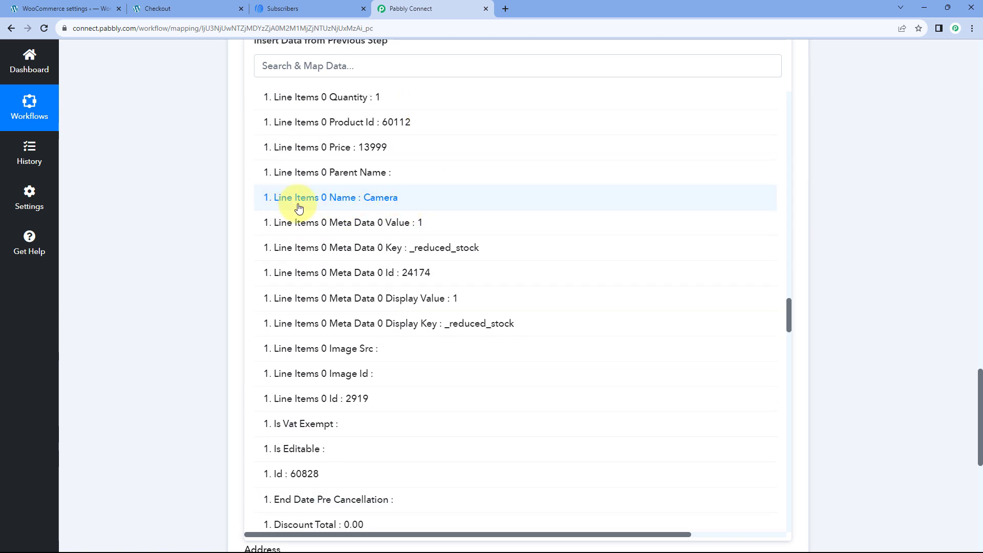
left_click(373, 202)
scroll(202, 190, "up", 2)
left_click(202, 190)
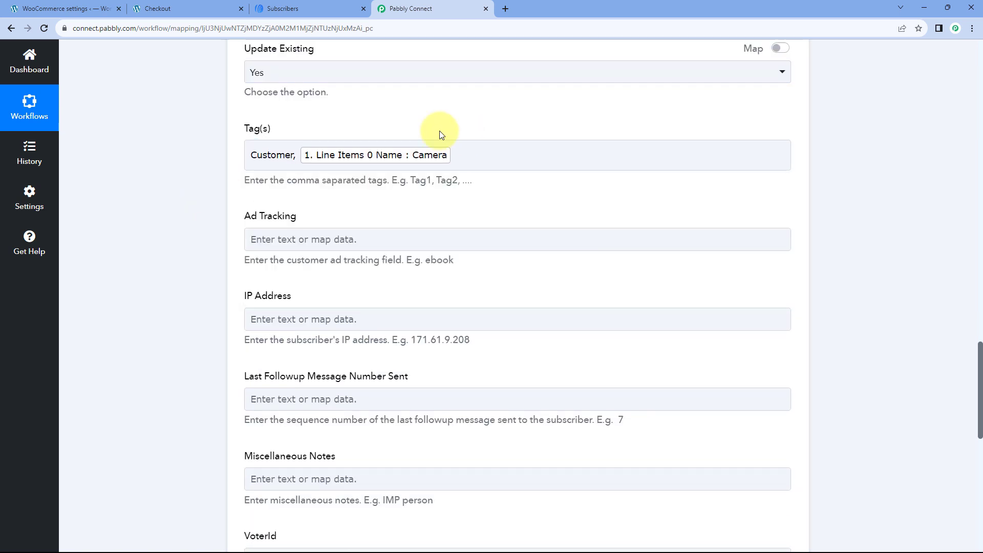
- Check the product and order details on the WooCommerce confirmation page, view AWeber's subscribers, and return to Pabbly Connect
left_click(169, 8)
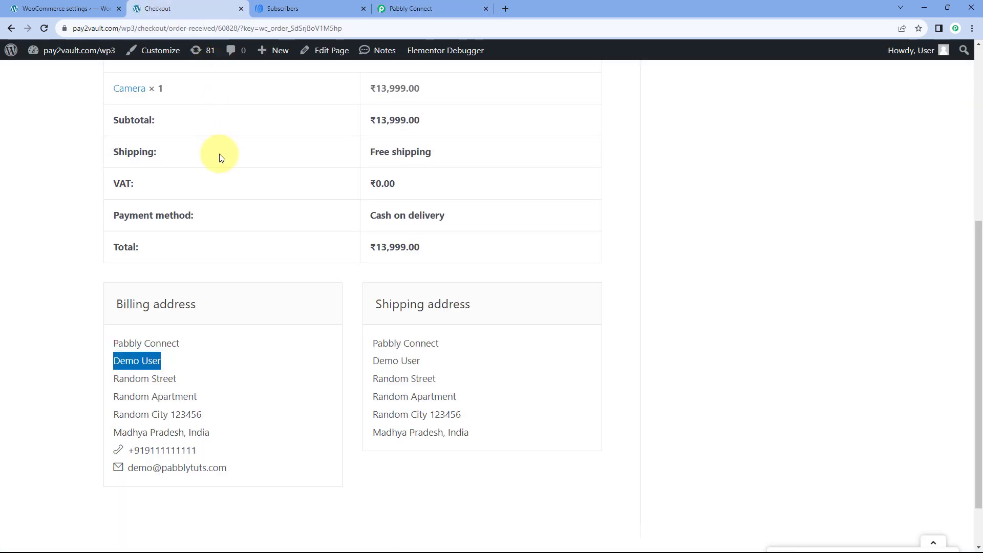
scroll(233, 176, "up", 1)
scroll(243, 205, "down", 1)
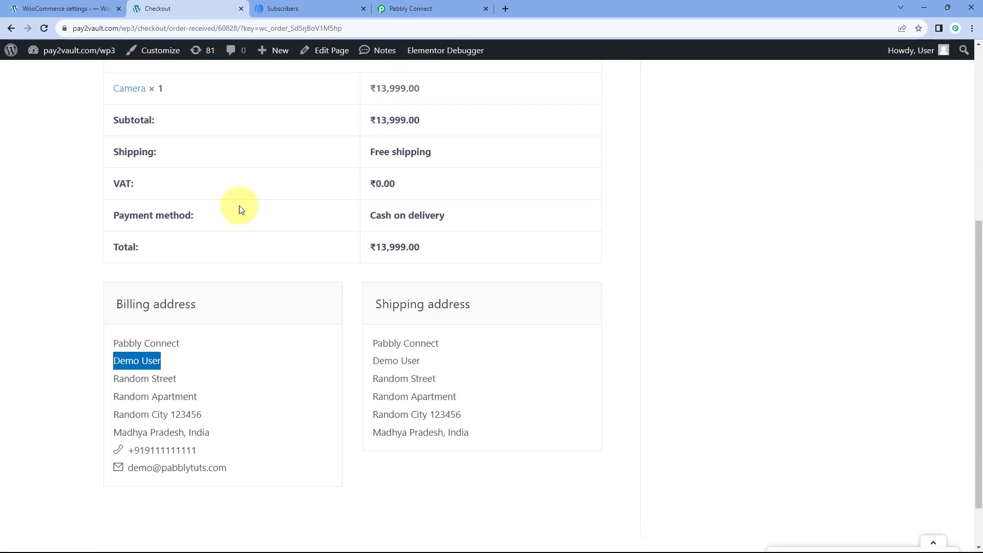
left_click(237, 276)
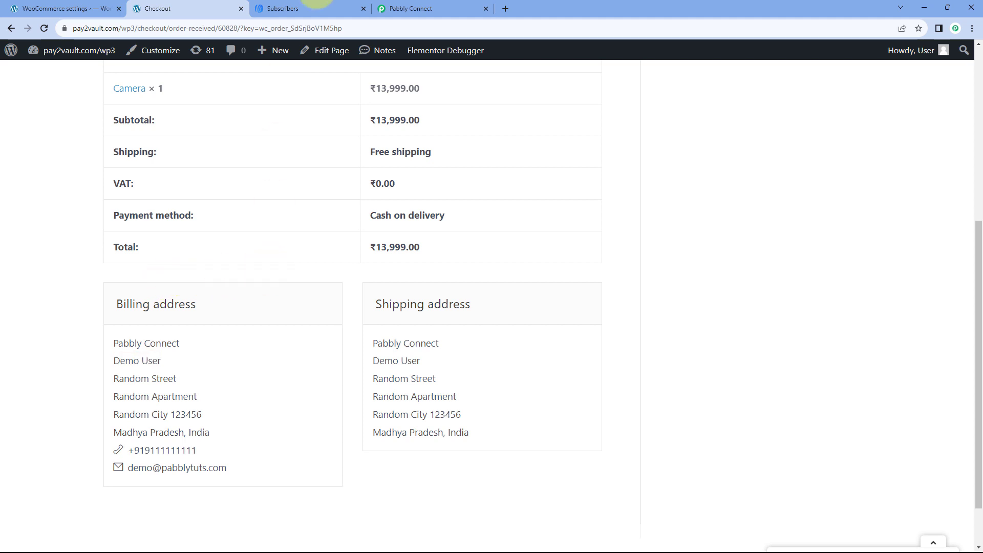
left_click(343, 5)
left_click(430, 6)
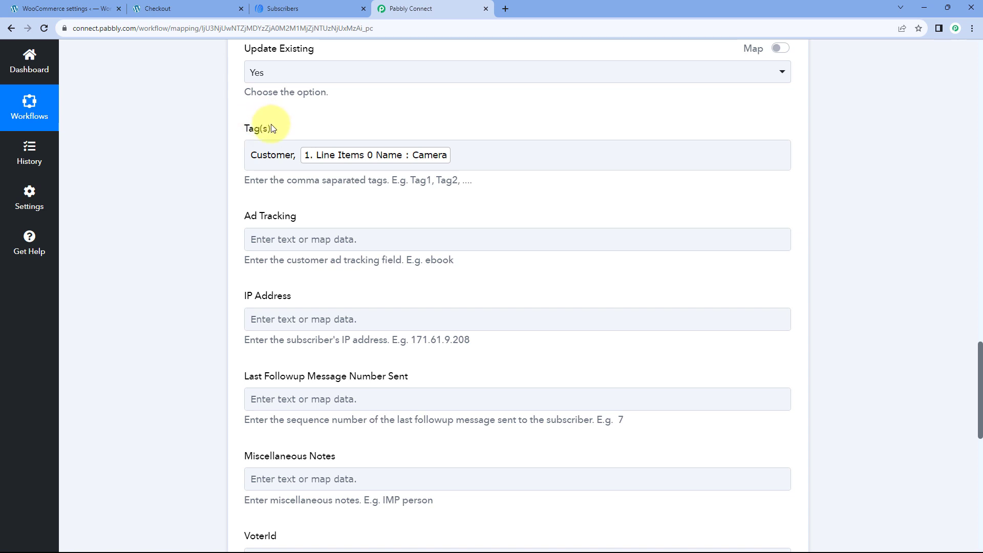
- Review the mapped Tag(s) value and the remaining optional fields such as Ad Tracking, IP Address and Miscellaneous Notes
left_click(271, 154)
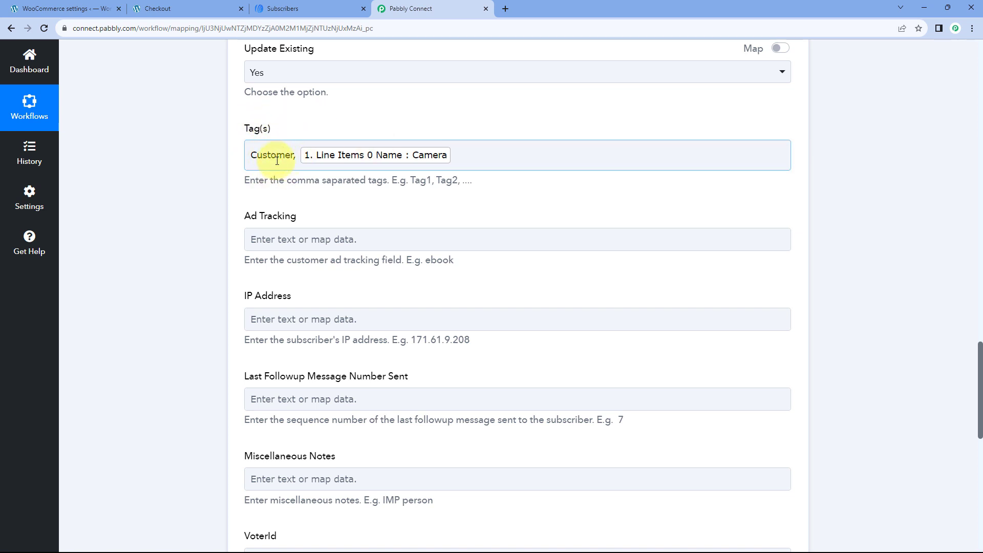
left_click(431, 111)
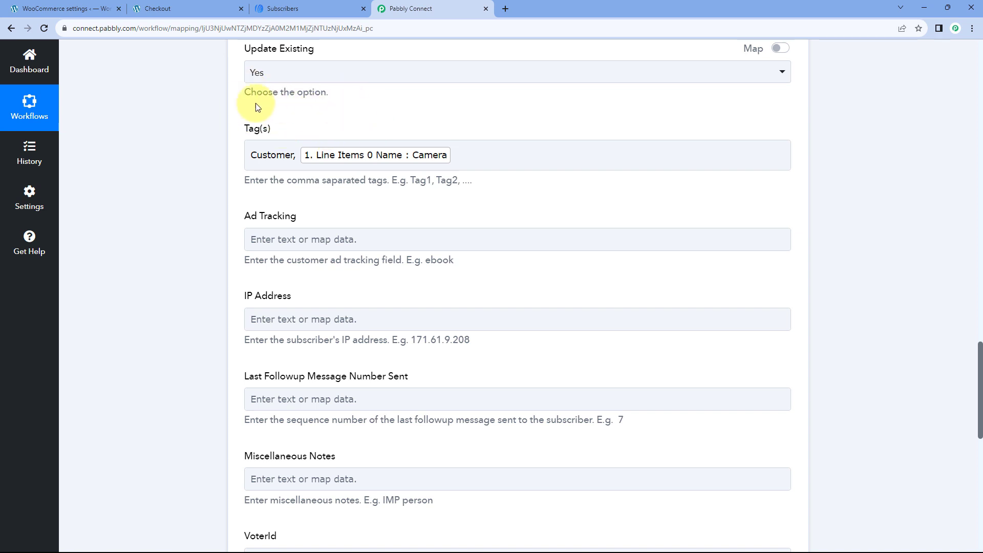
left_click(471, 153)
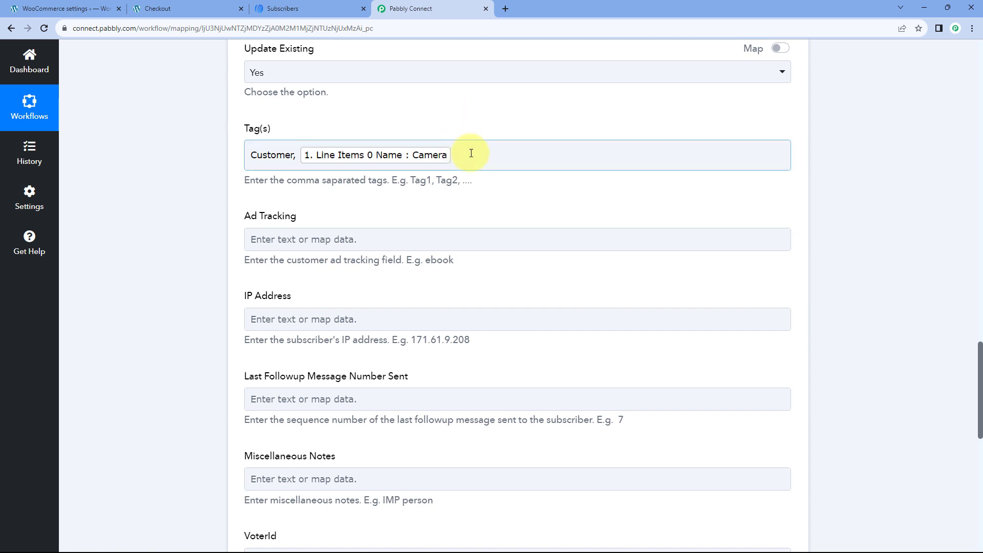
type(",")
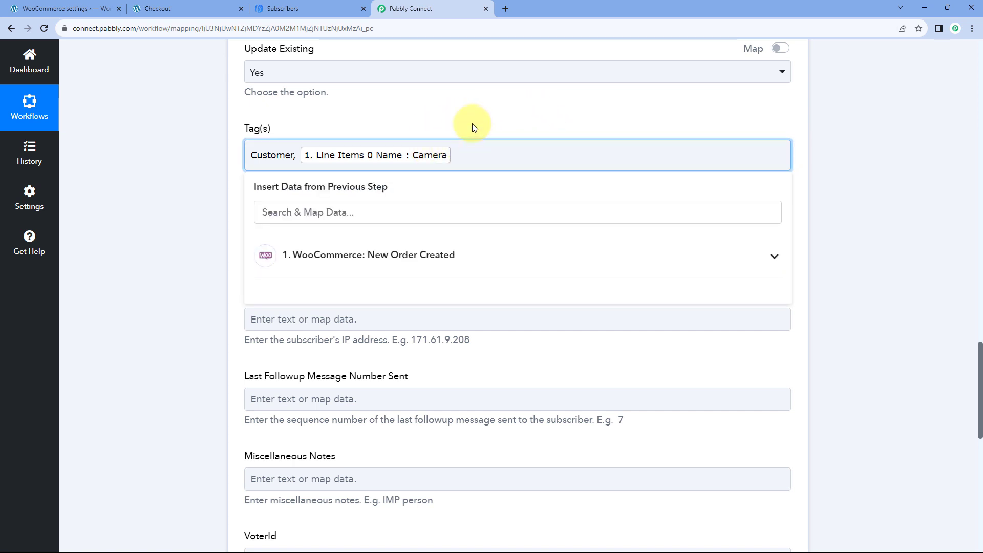
left_click(480, 104)
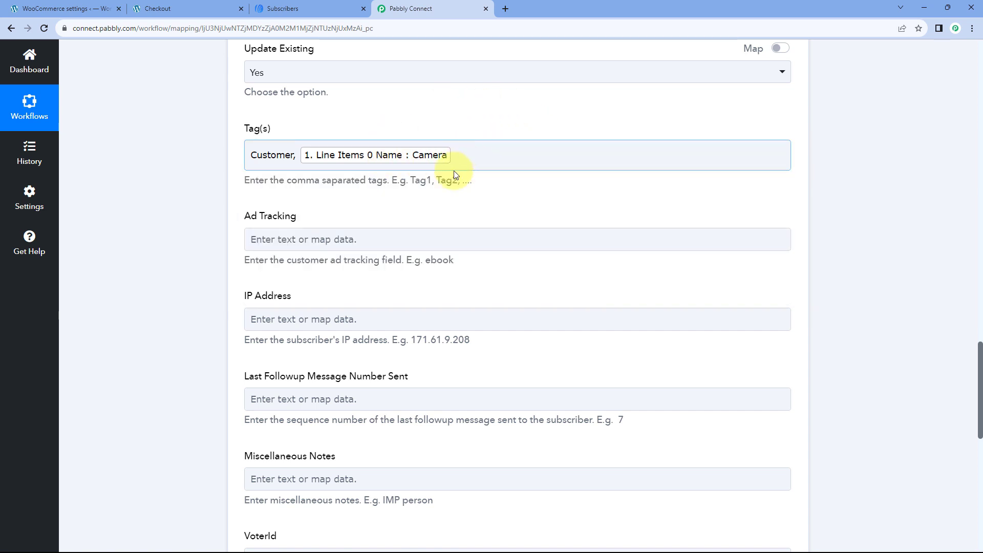
scroll(199, 181, "down", 2)
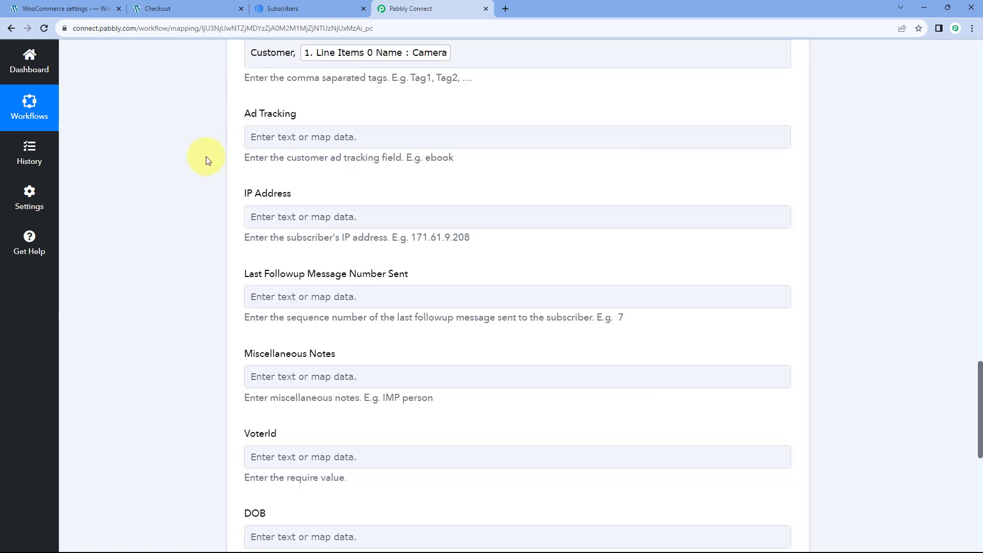
left_click(302, 210)
scroll(308, 154, "down", 1)
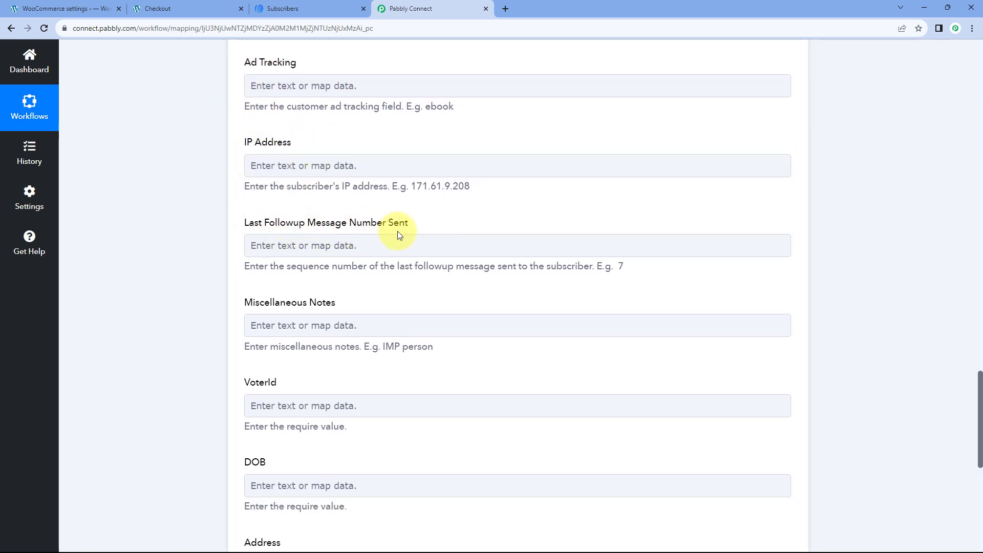
- Review the remaining optional subscriber fields, from Tag(s) down to VoterId, DOB and Address
scroll(217, 134, "down", 2)
scroll(238, 220, "down", 2)
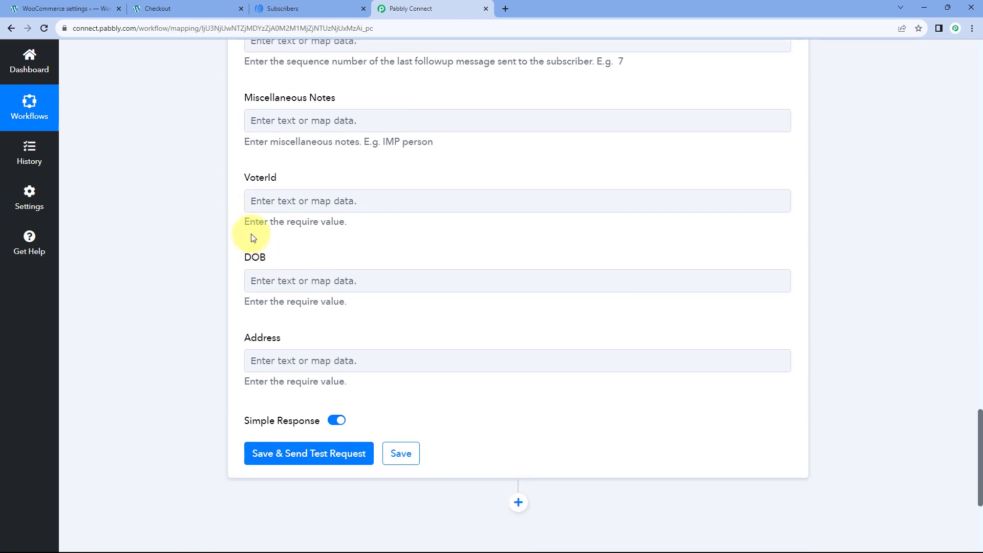
scroll(338, 185, "up", 5)
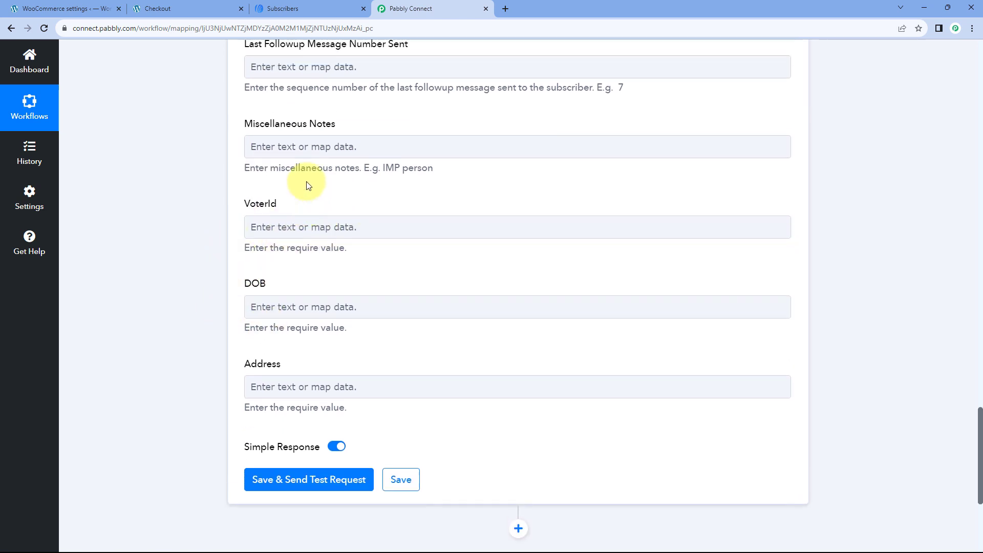
scroll(325, 203, "up", 4)
scroll(324, 207, "down", 3)
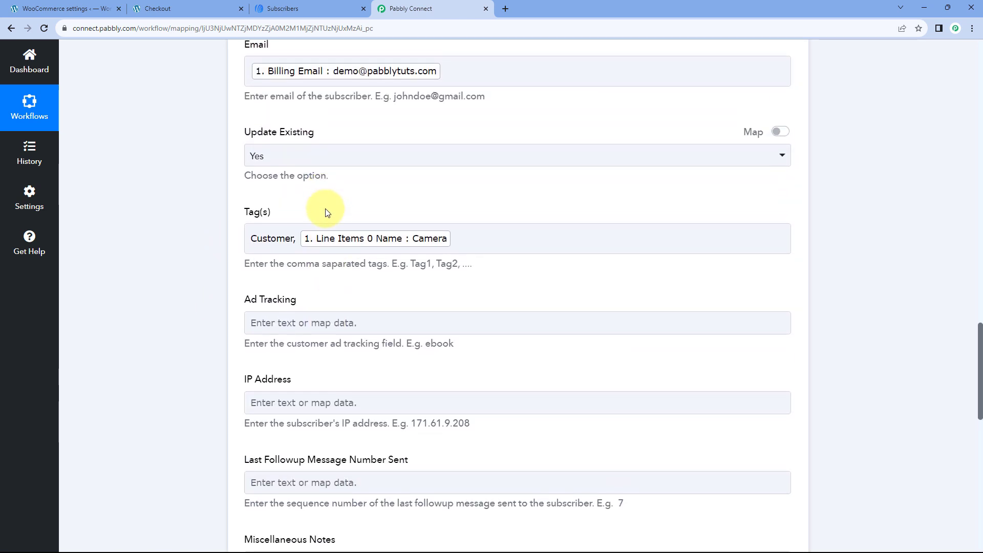
scroll(241, 215, "down", 5)
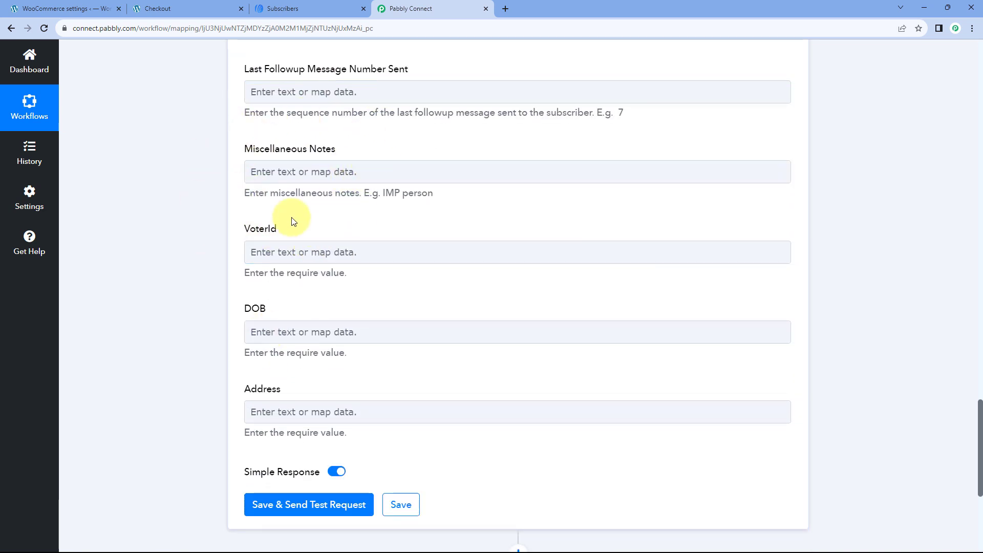
scroll(318, 200, "down", 2)
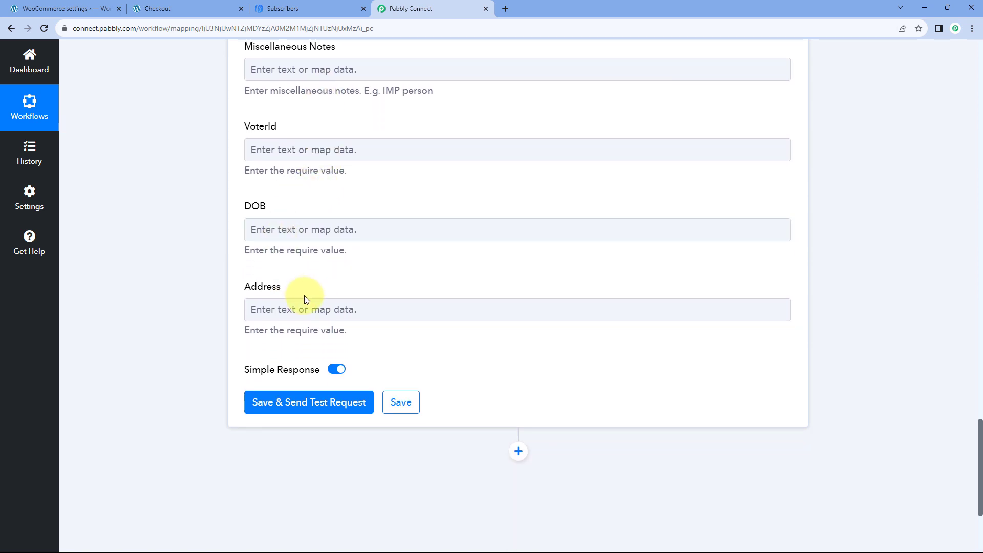
- Map Billing Address 1 from the WooCommerce new-order data into the Address field
left_click(288, 313)
scroll(342, 262, "down", 3)
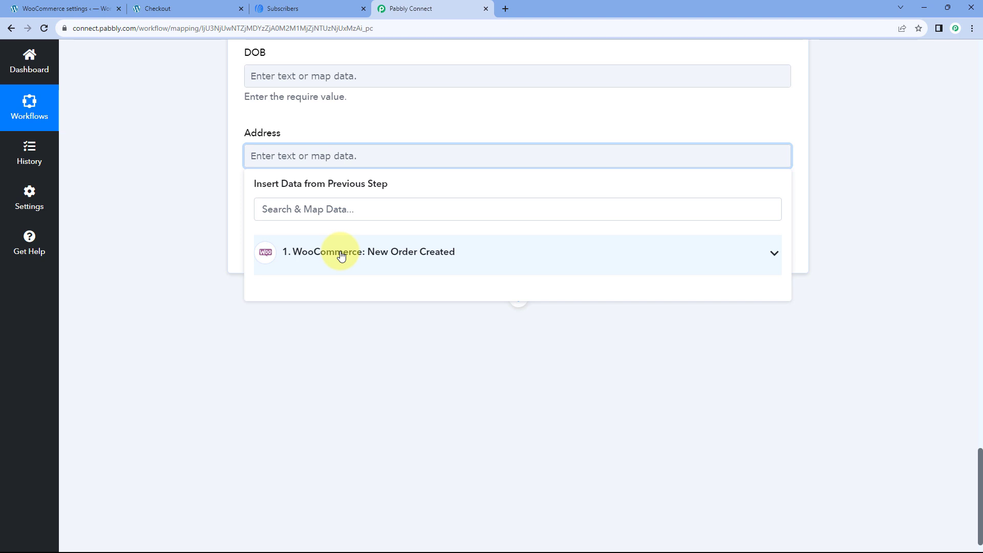
left_click(342, 256)
left_click(335, 211)
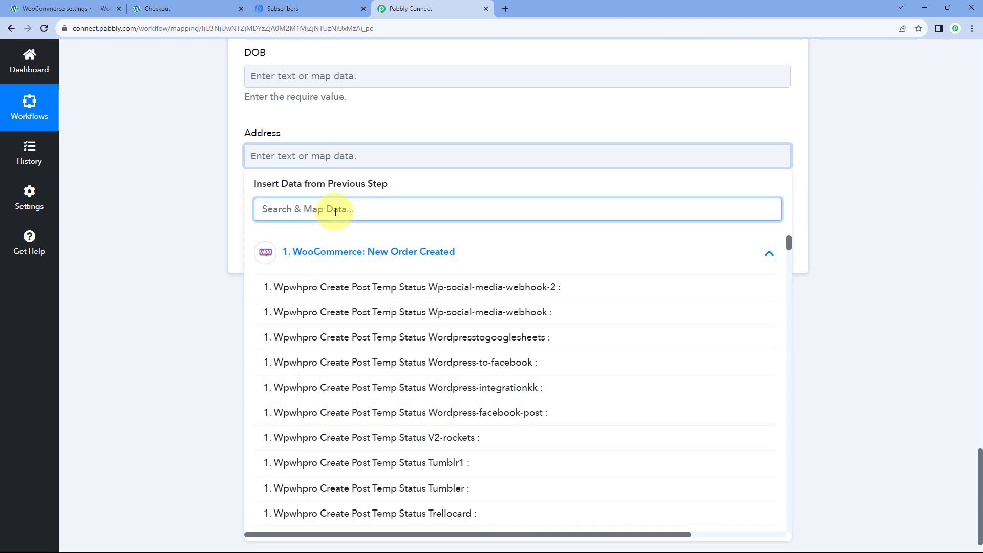
type("Add")
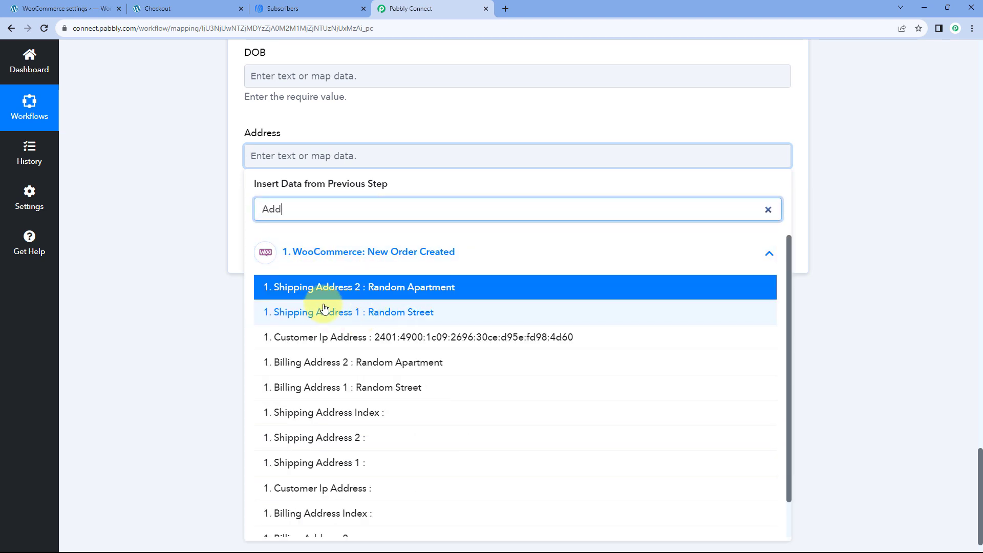
scroll(325, 312, "down", 1)
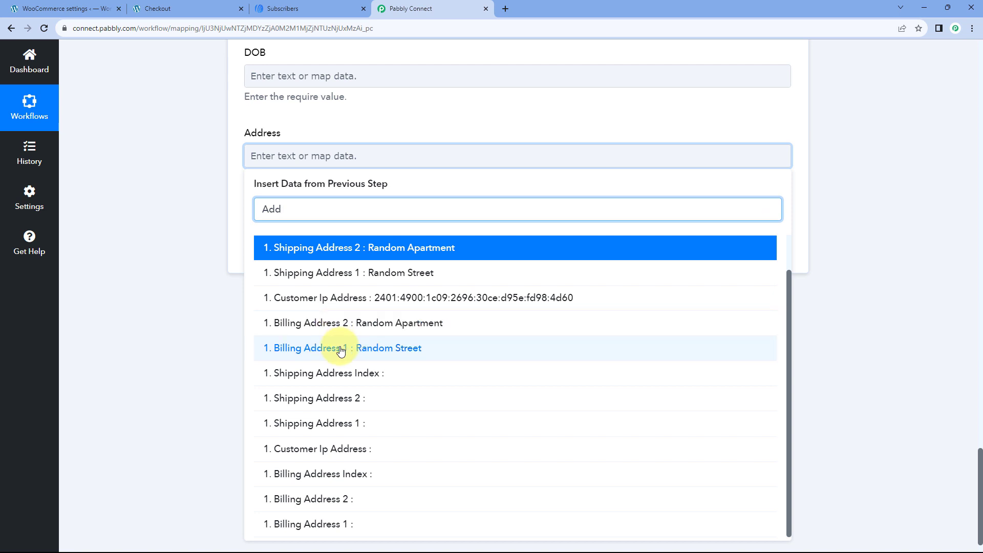
left_click(340, 349)
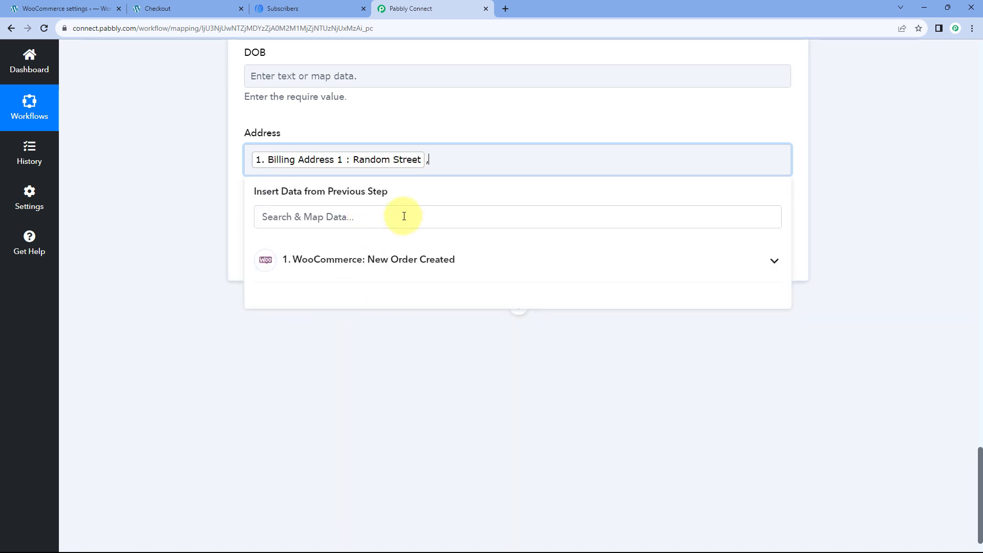
- Add Billing Address 2 from the WooCommerce order data to the Address field, separated by a comma
left_click(387, 259)
left_click(330, 221)
type("Add")
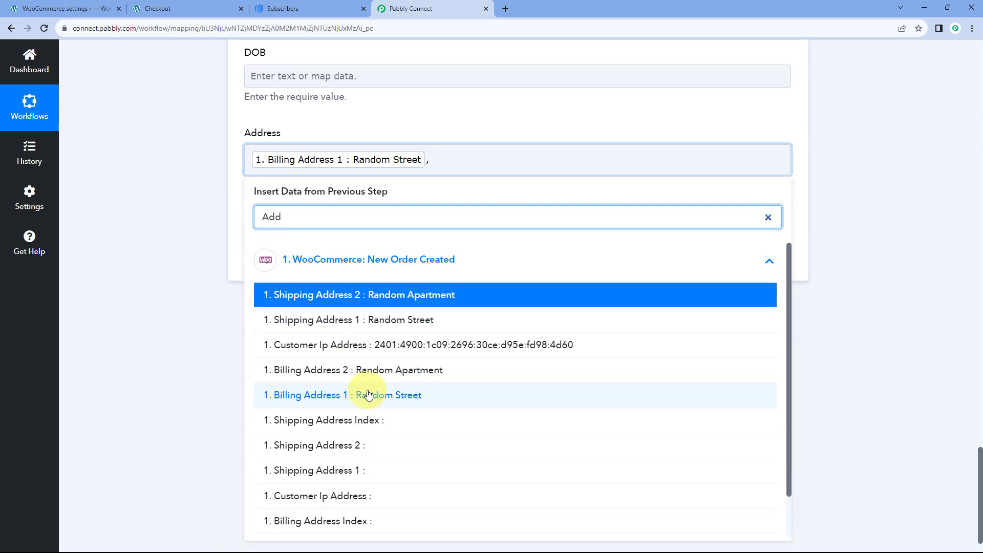
left_click(314, 370)
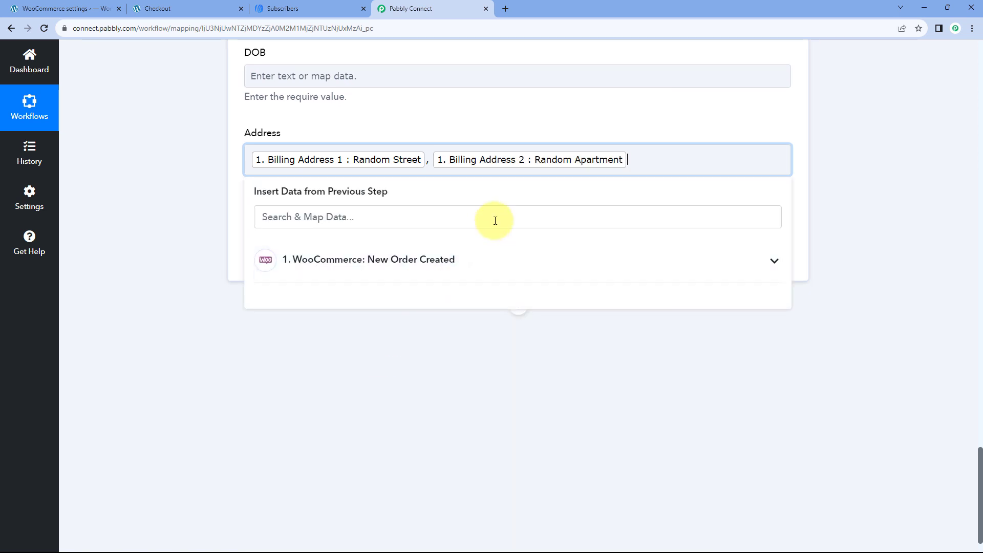
- Append a comma and the mapped Billing City from the WooCommerce order data to the Address field
left_click(395, 261)
left_click(382, 213)
type("Cit")
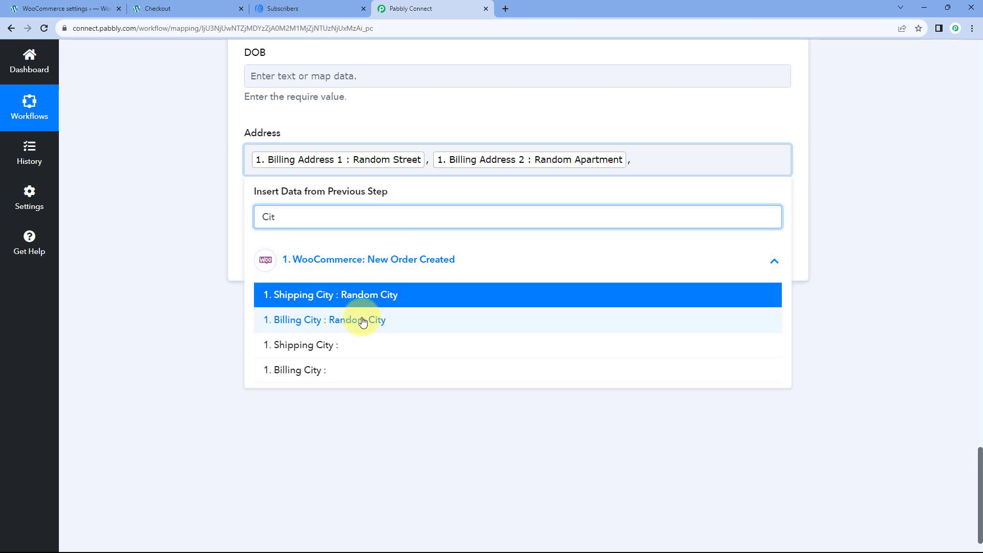
left_click(362, 320)
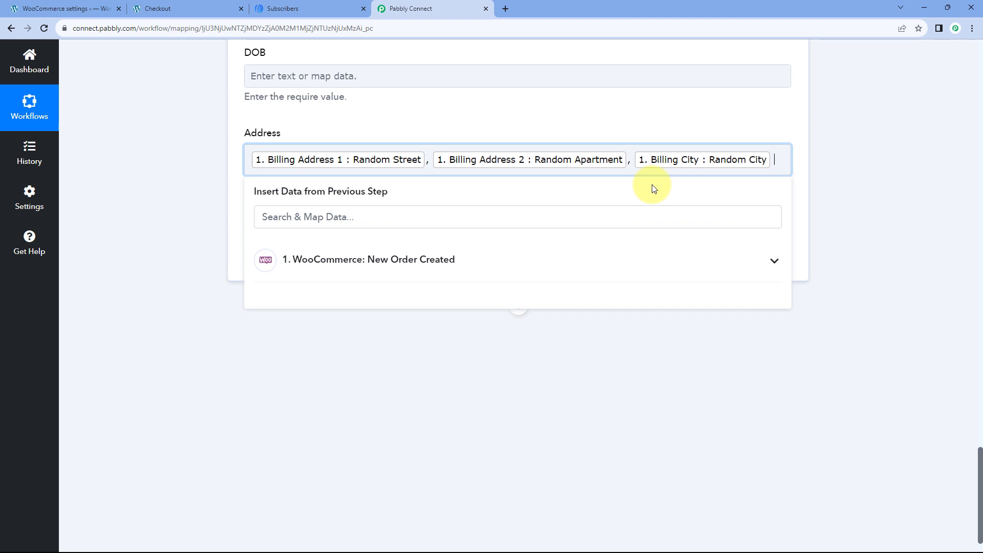
- Append a hyphen and the mapped Billing Postcode to the end of the Address field
left_click(399, 256)
left_click(382, 224)
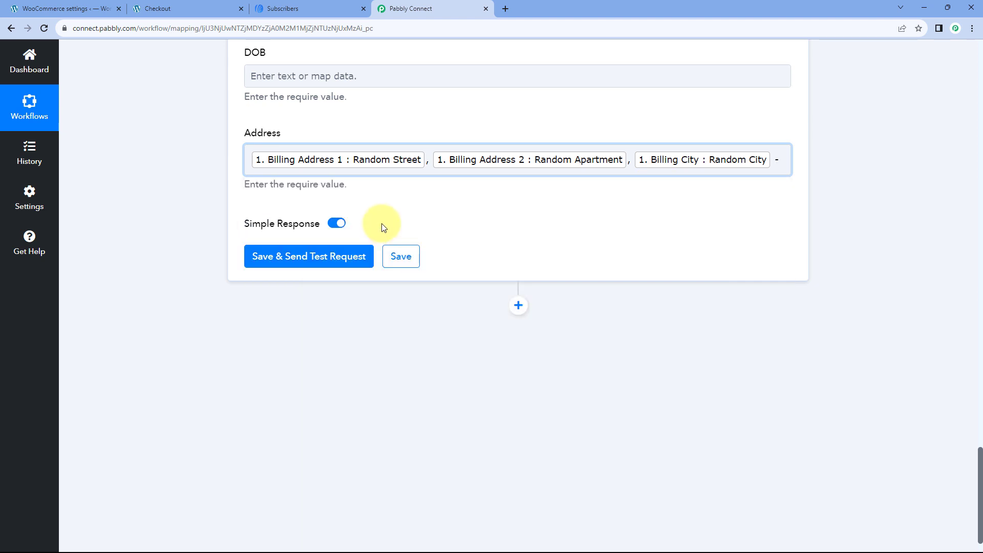
left_click(779, 160)
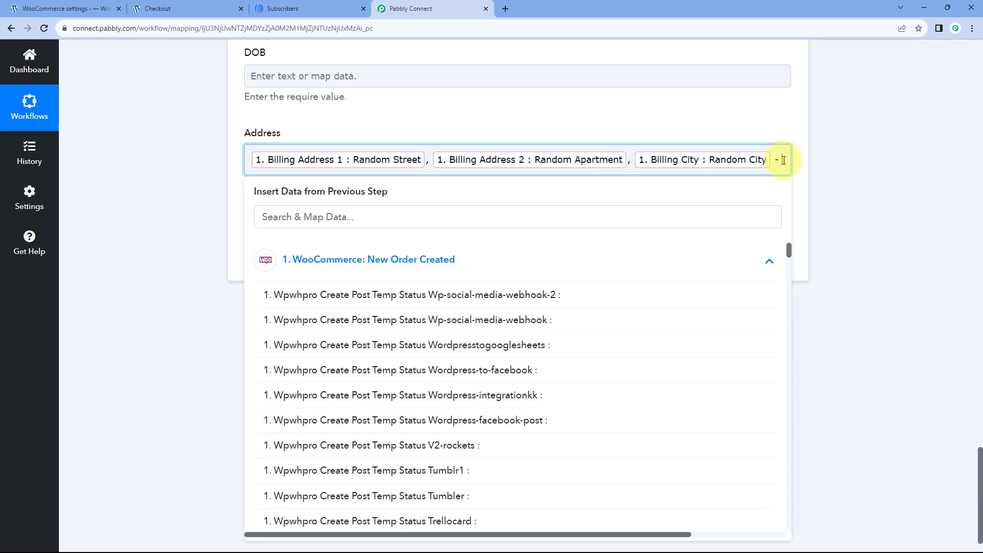
left_click(482, 207)
type("cod")
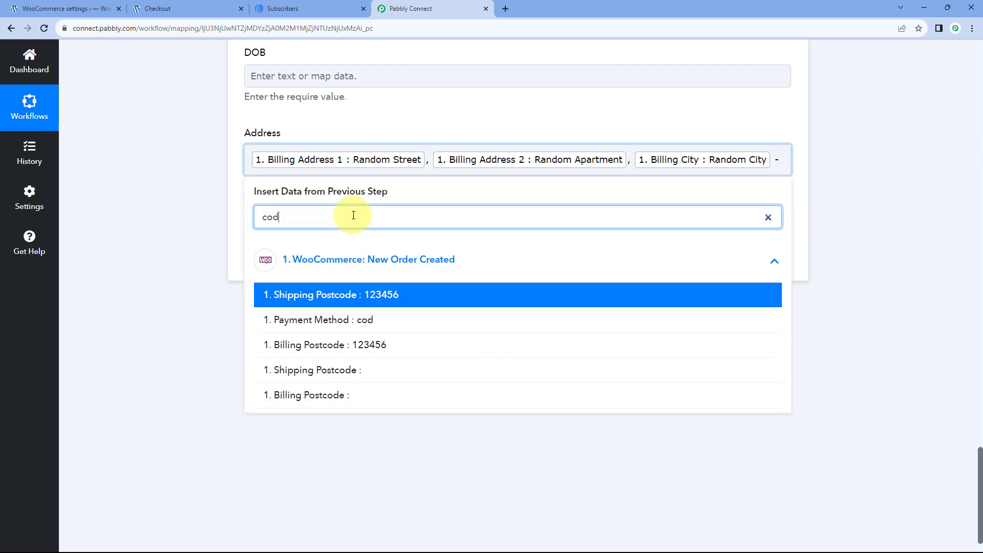
left_click(337, 345)
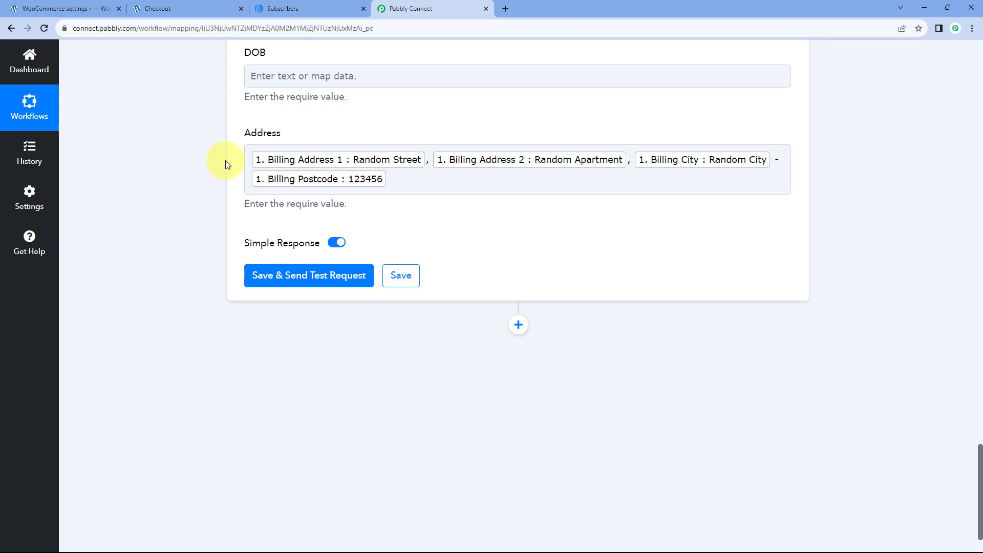
- Check the mapped subscriber fields, save the AWeber action and send a test request
scroll(397, 144, "up", 4)
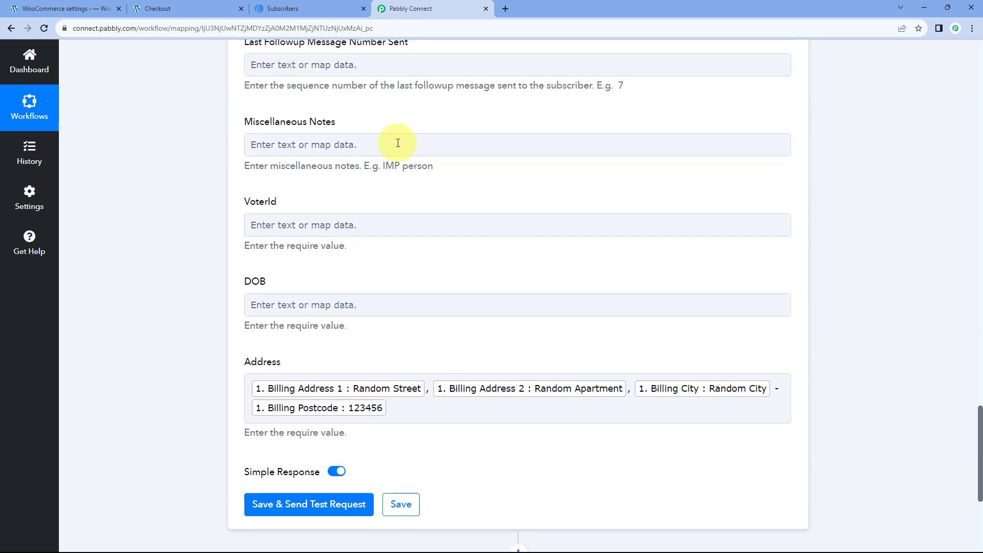
scroll(397, 143, "up", 8)
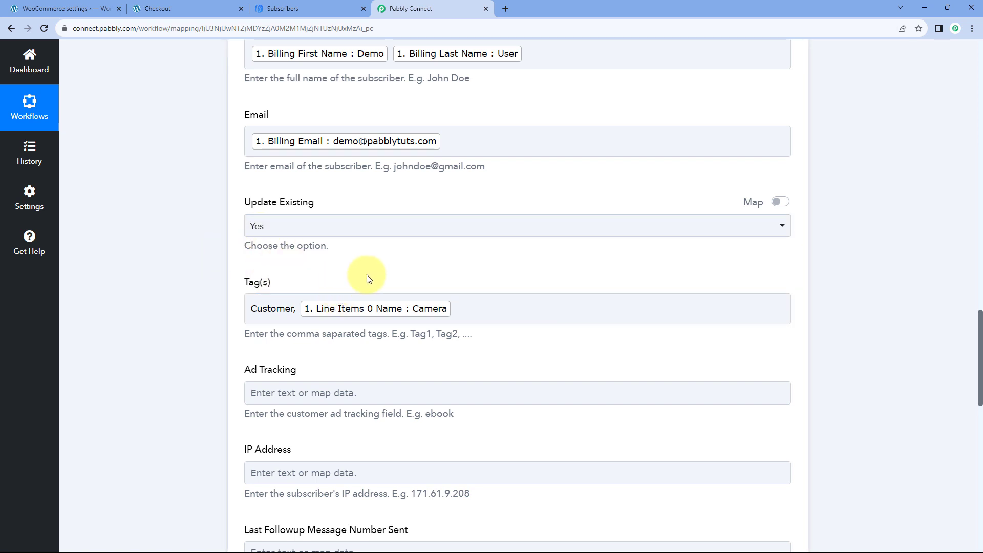
scroll(366, 279, "down", 11)
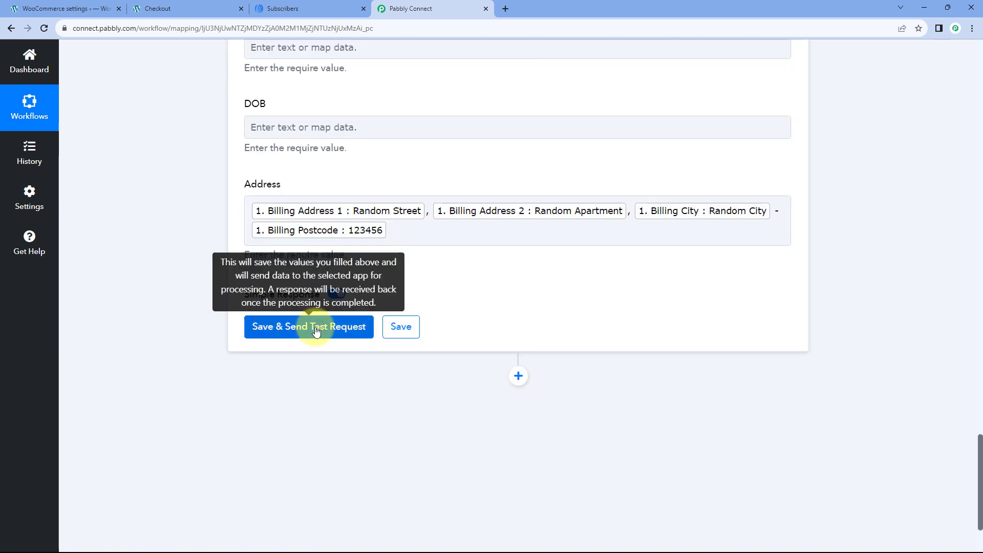
left_click(319, 326)
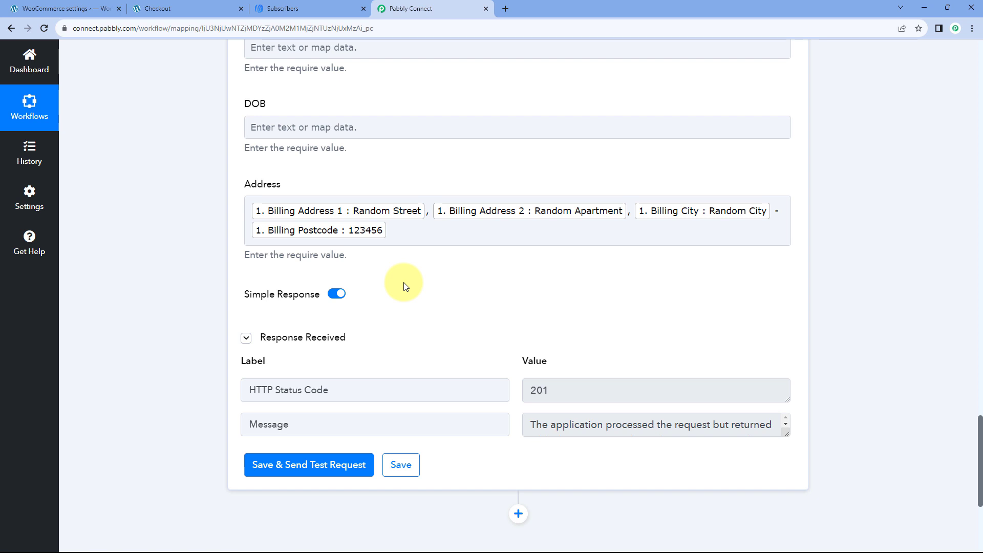
- Review the List ID, Full Name, Email, Update Existing and Tag(s) values sent in the test request
scroll(409, 276, "up", 15)
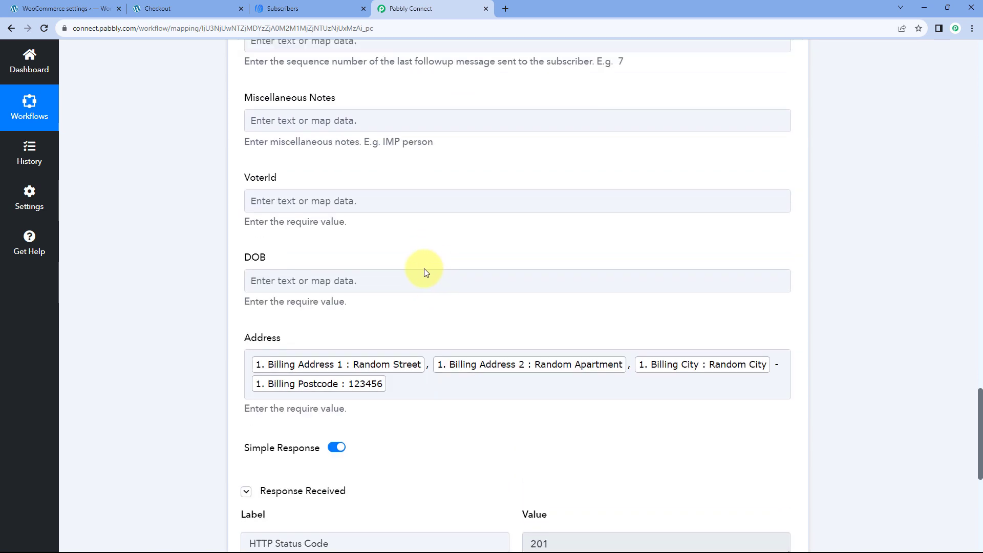
scroll(417, 219, "up", 2)
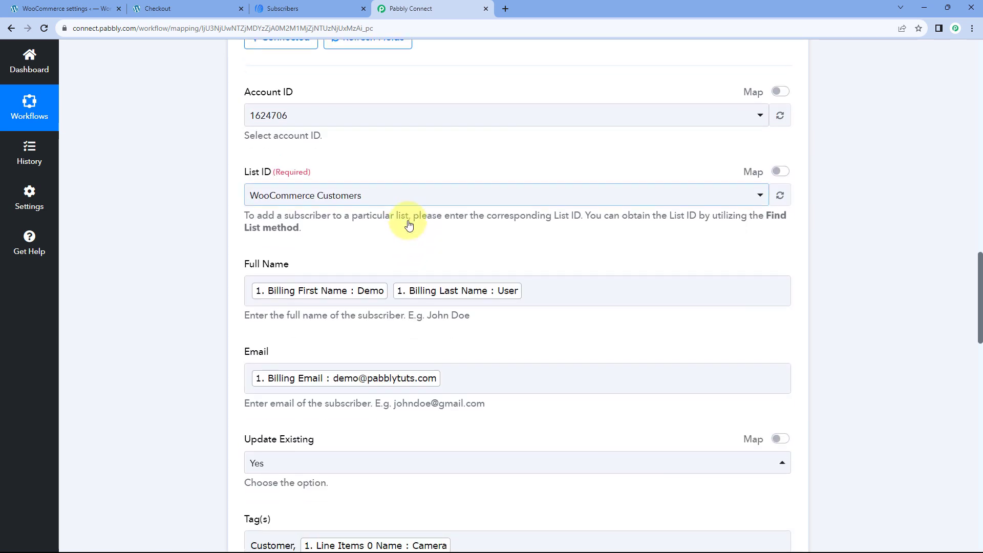
scroll(406, 226, "down", 2)
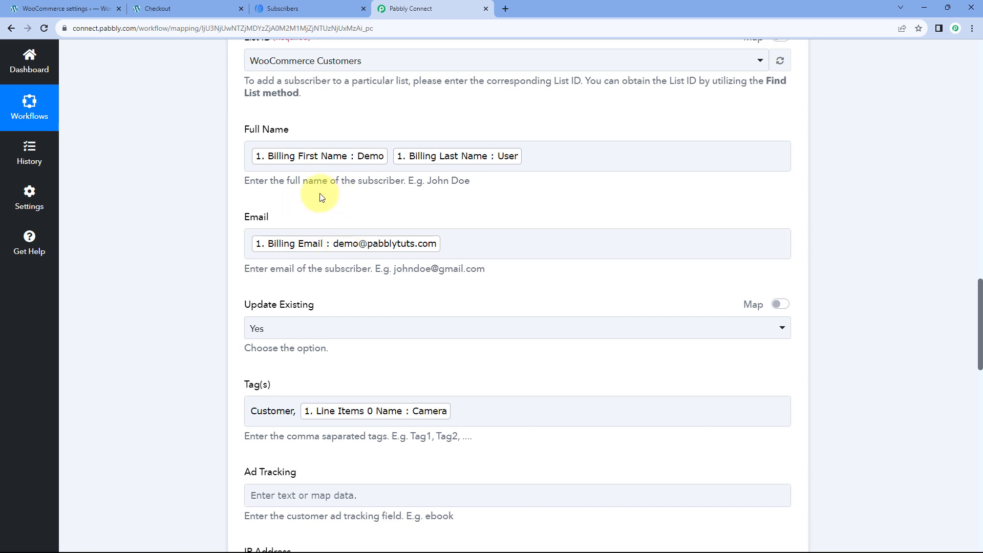
scroll(266, 222, "down", 1)
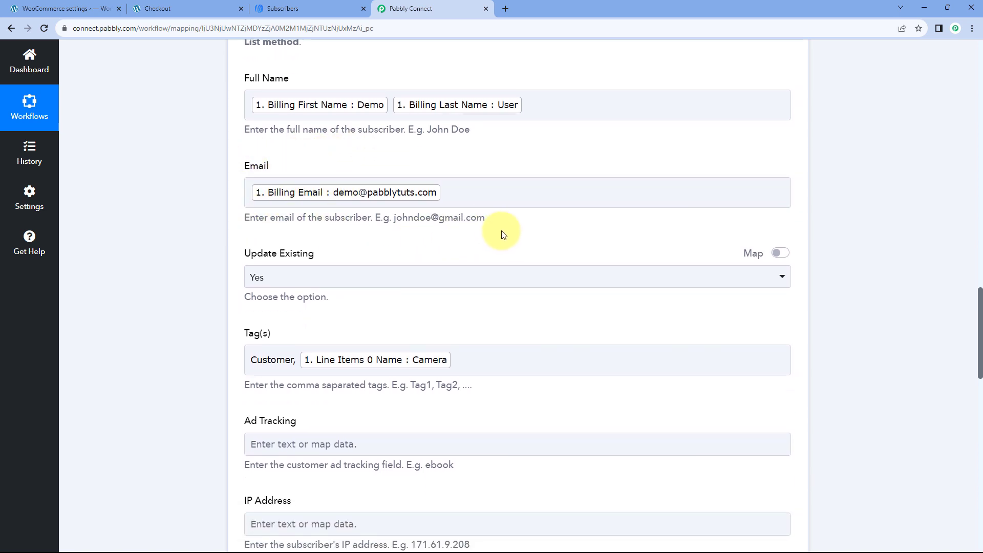
- Switch to AWeber, reload the subscribers list and open the subscribed customer's details to check the name, email and tags
left_click(322, 4)
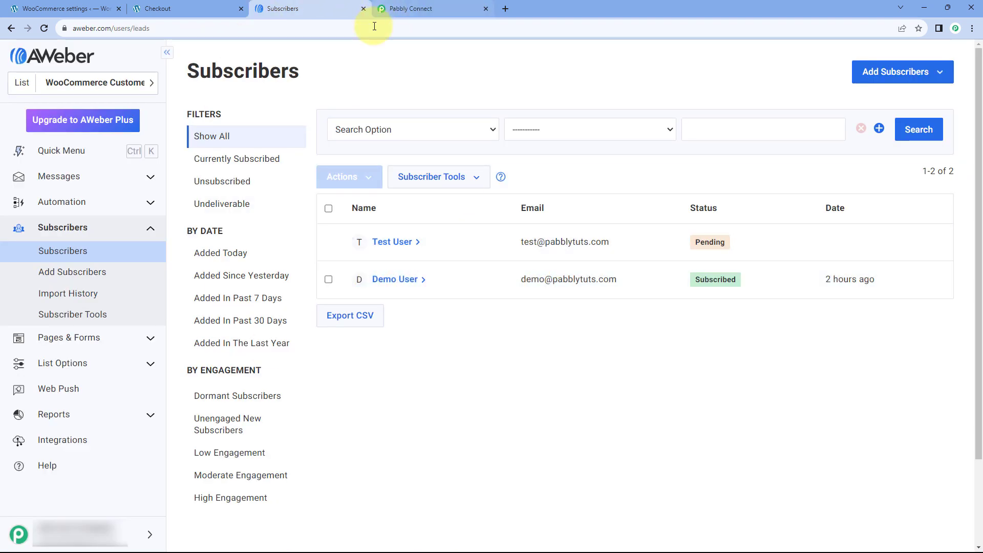
left_click(41, 29)
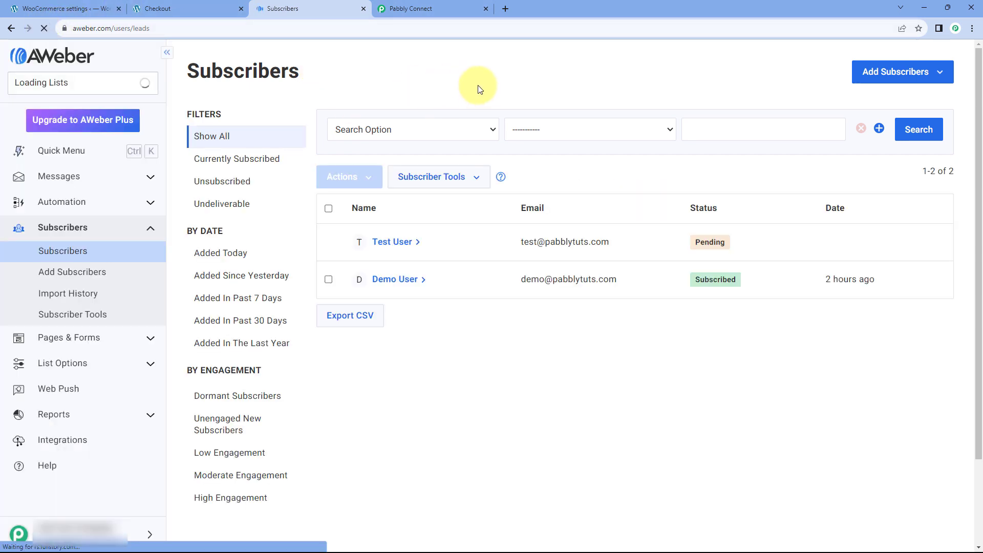
left_click(402, 287)
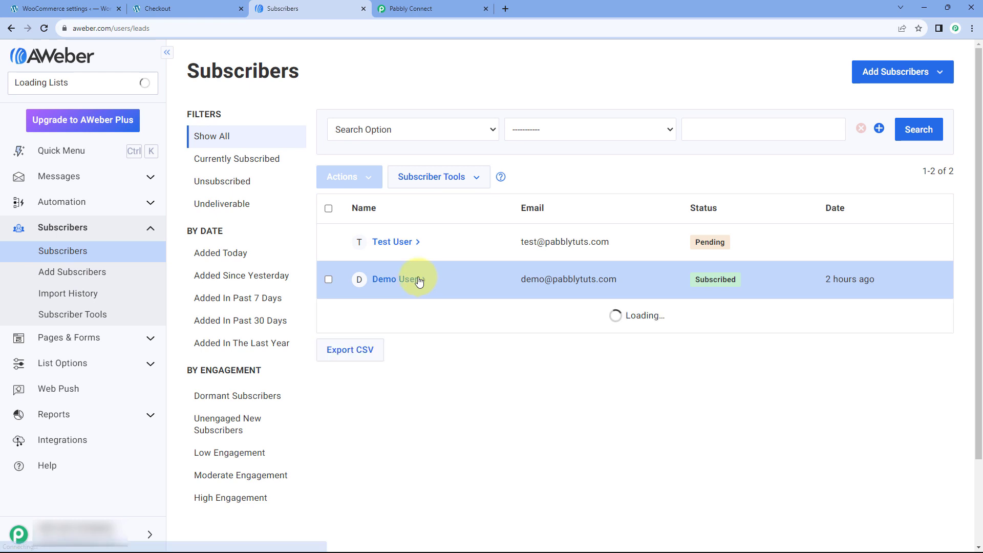
scroll(517, 272, "down", 3)
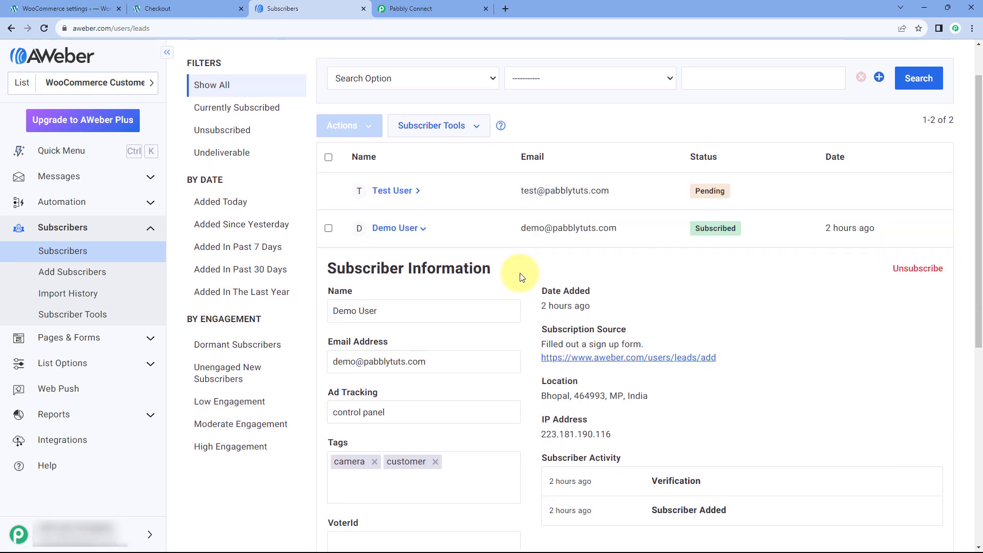
scroll(529, 240, "down", 1)
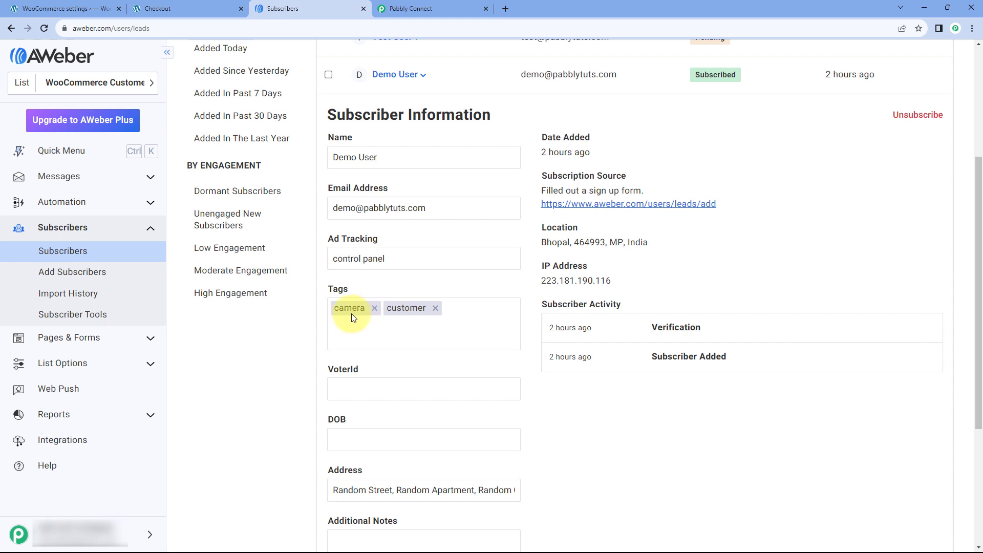
- Compare the AWeber subscriber's tags and address with the Pabbly Connect mapping and the billing address on the WooCommerce order page
left_click(407, 11)
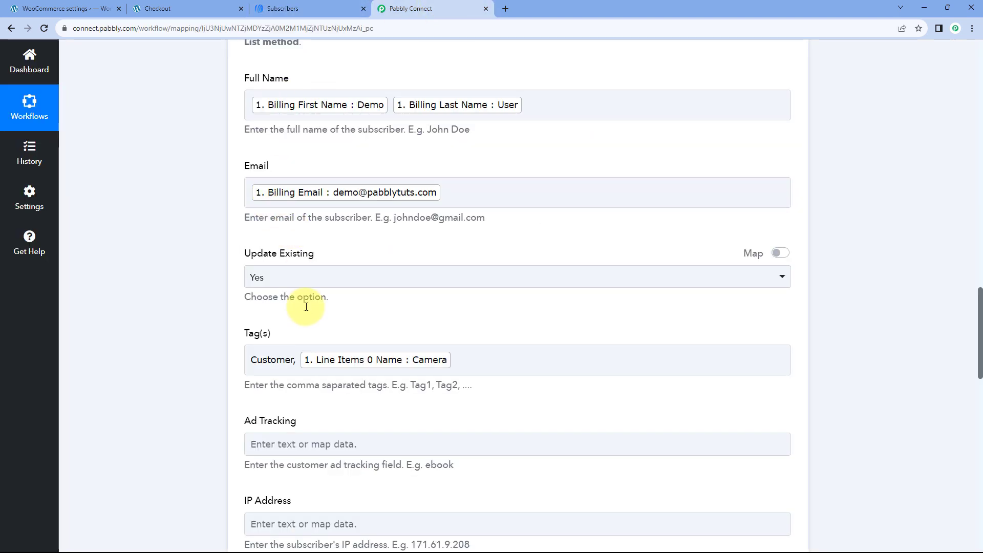
left_click(290, 1)
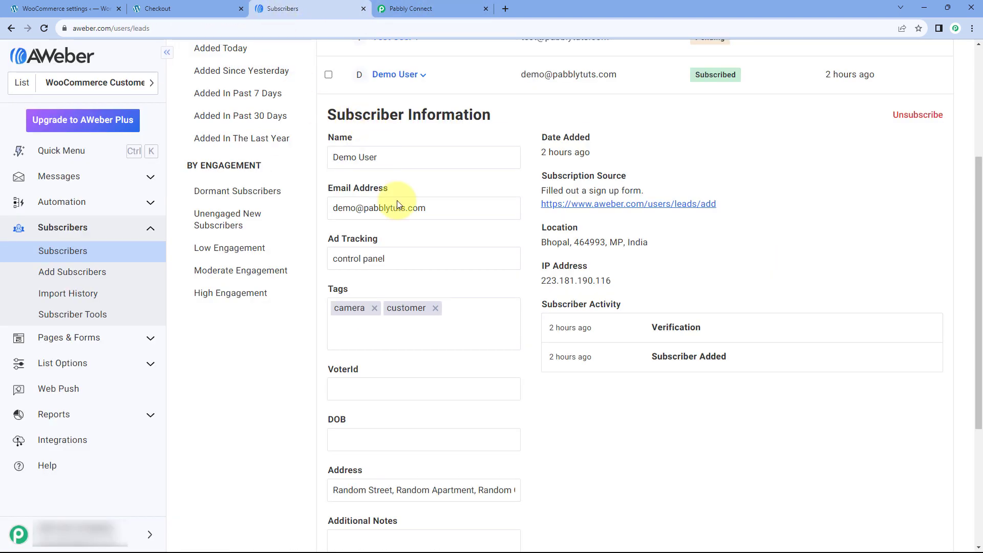
scroll(451, 251, "down", 4)
left_click(399, 286)
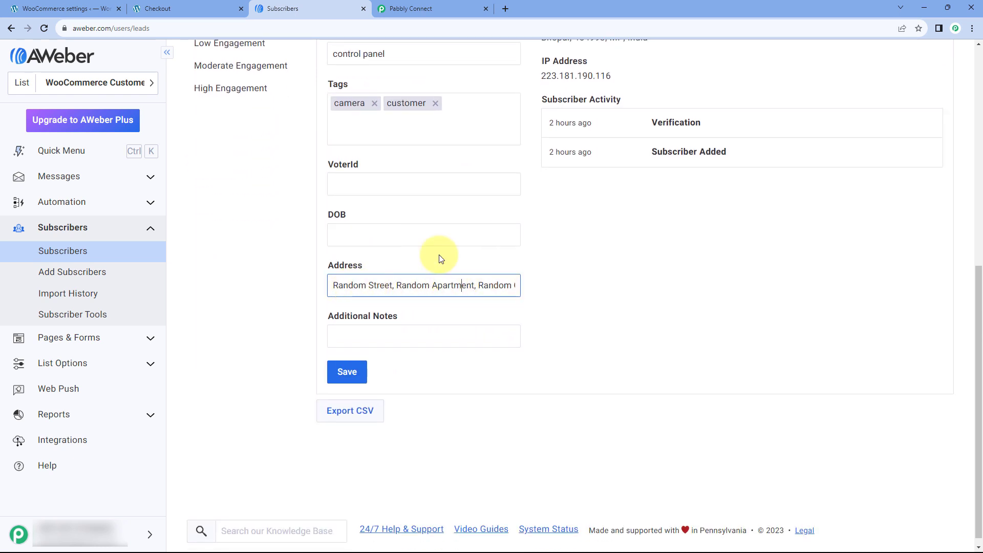
left_click(187, 8)
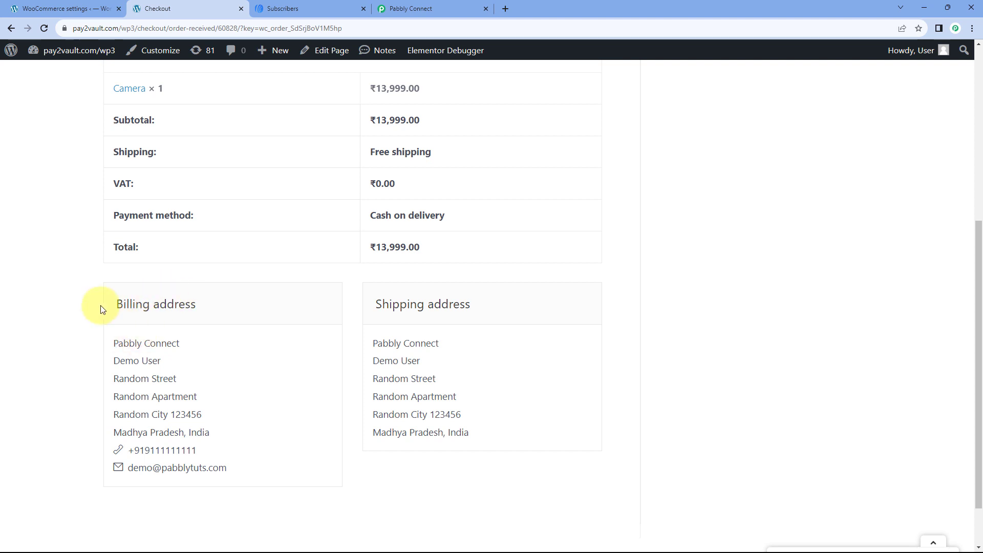
- Switch to Pabbly Connect and collapse both the AWeber action and the WooCommerce trigger steps of the workflow
left_click(310, 4)
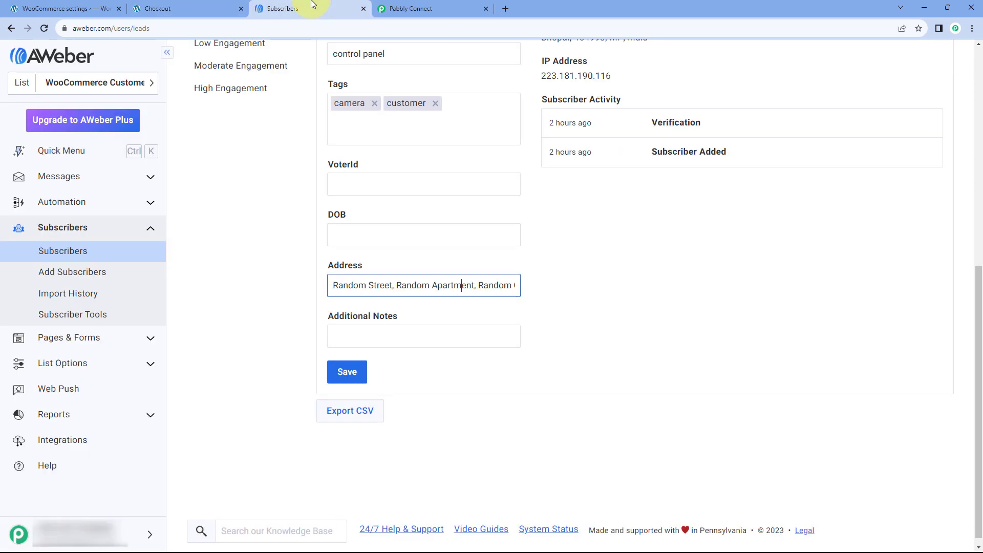
left_click(421, 4)
scroll(659, 191, "up", 8)
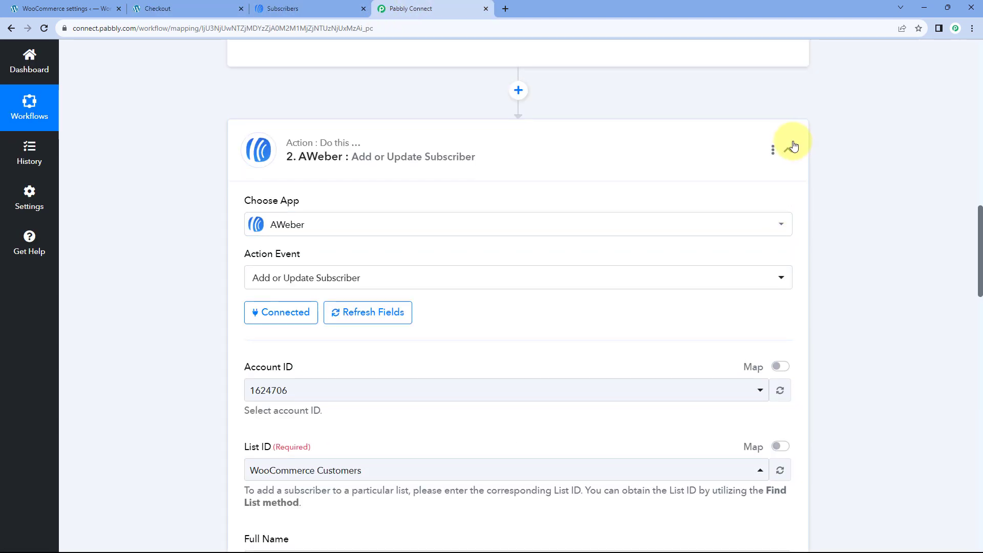
left_click(788, 149)
scroll(792, 169, "up", 15)
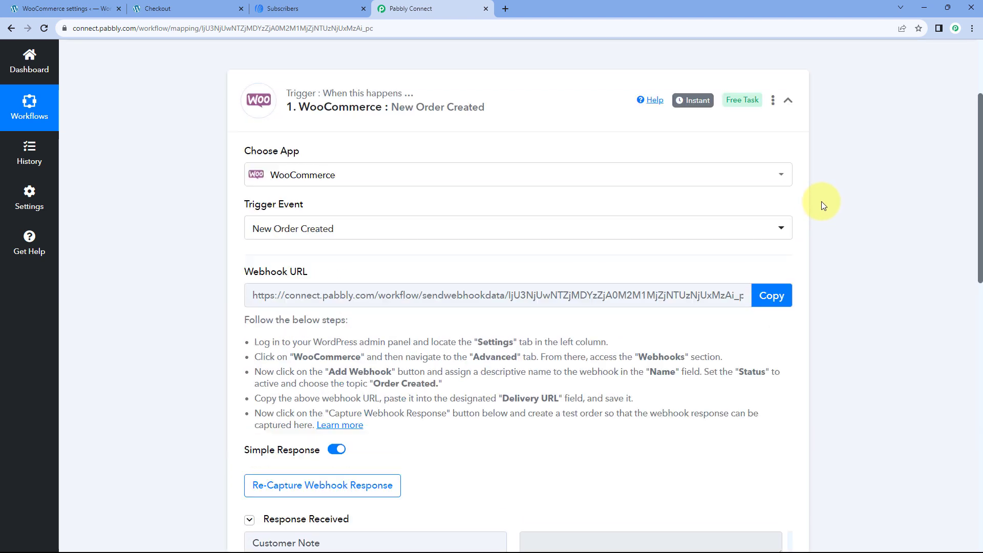
scroll(824, 205, "up", 1)
left_click(789, 215)
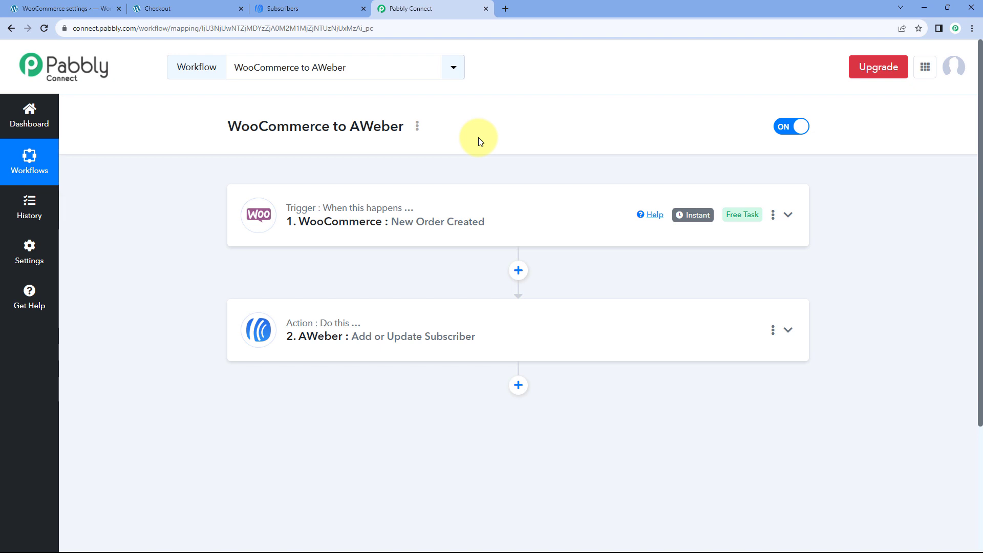
- Return to the WooCommerce shop, add the Microphone to the cart and proceed to its checkout form
left_click(214, 5)
left_click(11, 28)
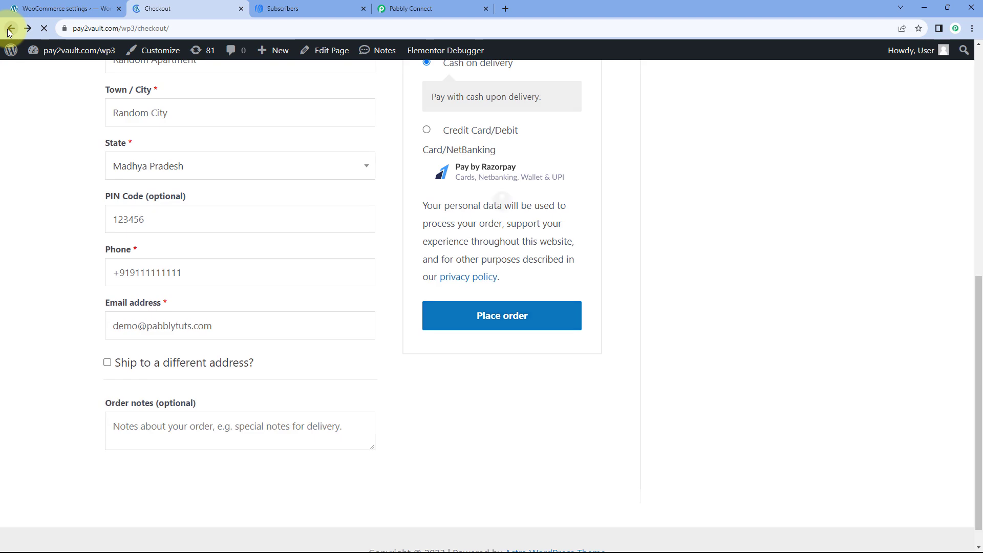
left_click(9, 30)
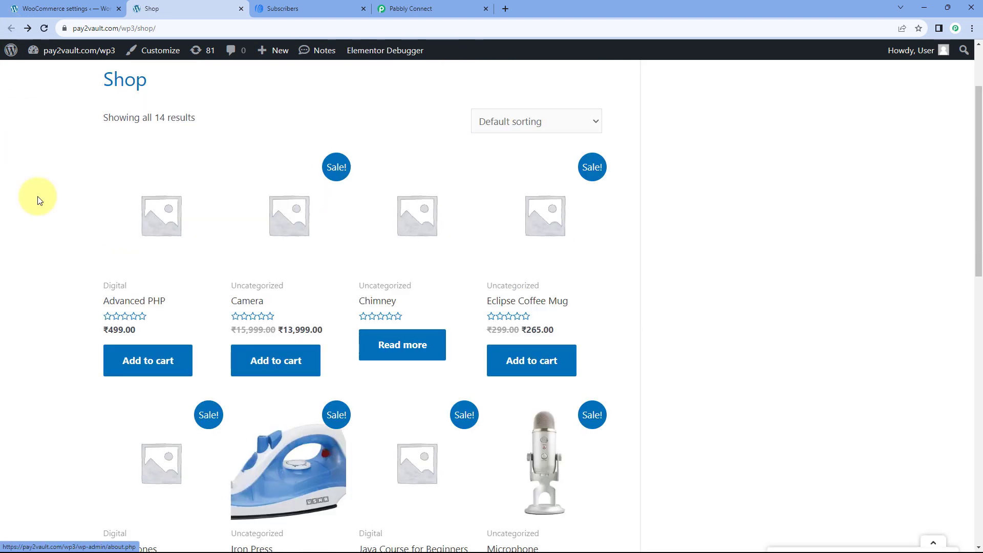
scroll(360, 267, "down", 4)
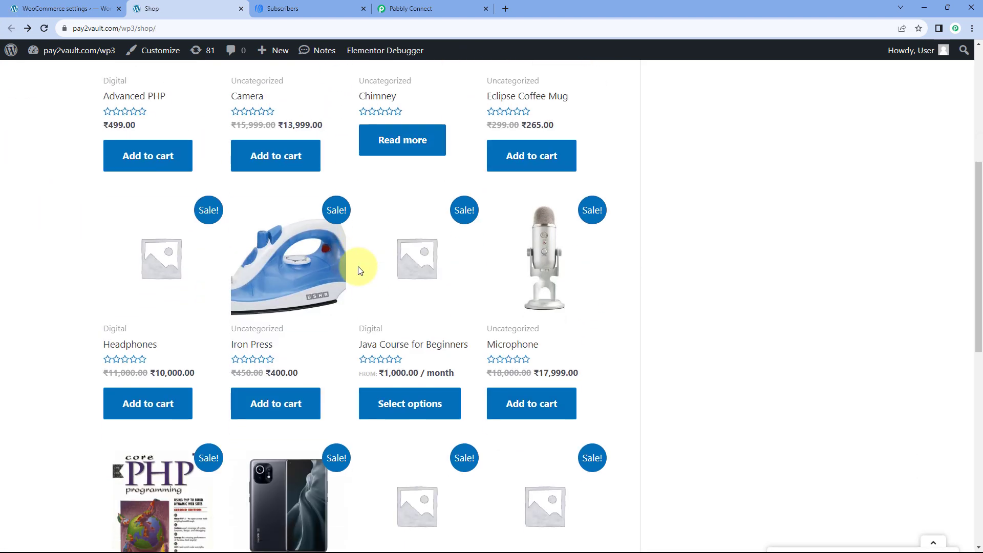
scroll(360, 270, "down", 2)
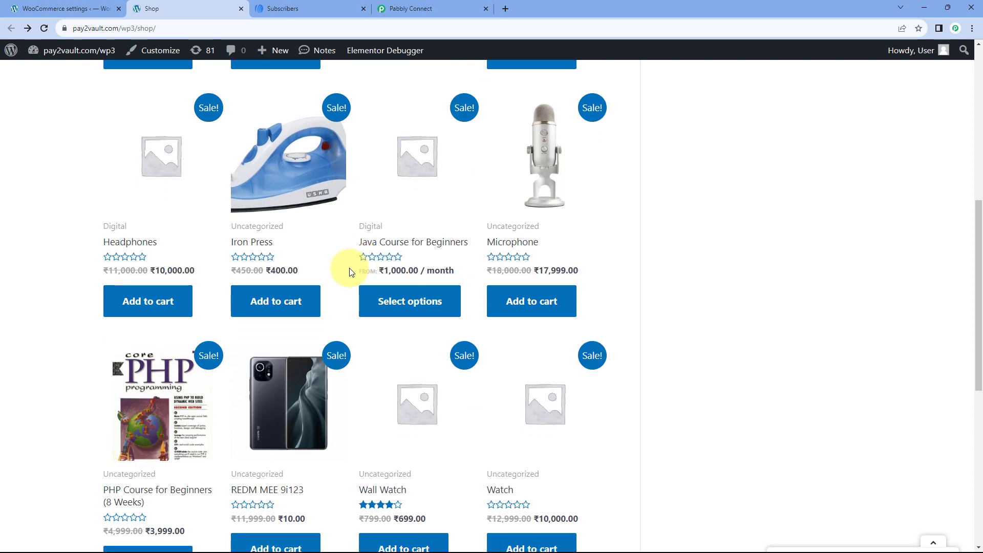
left_click(545, 307)
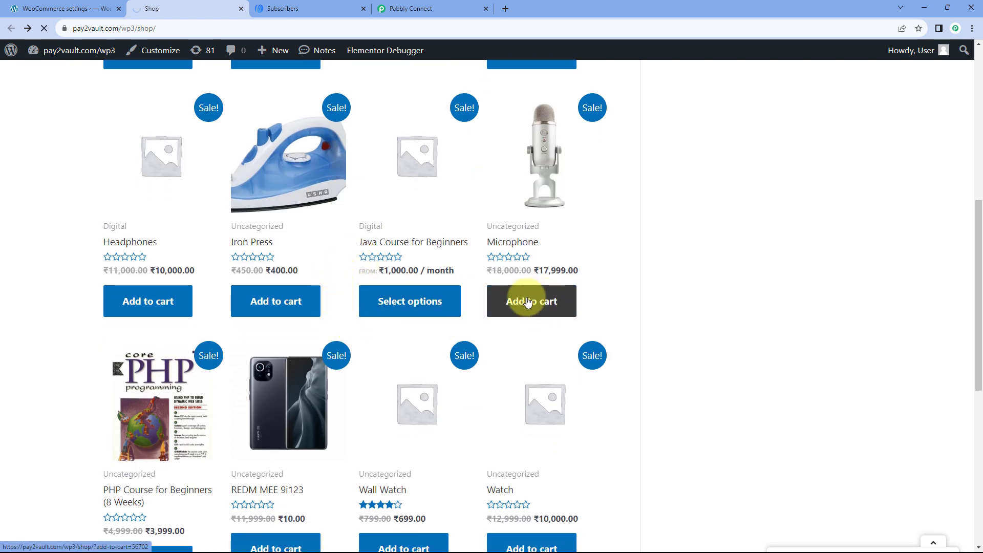
scroll(525, 305, "down", 6)
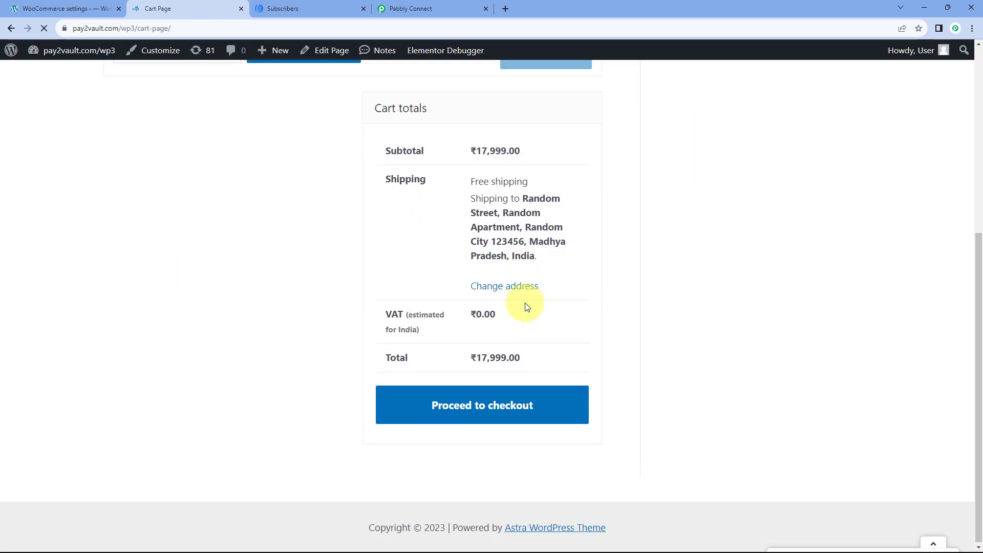
left_click(533, 402)
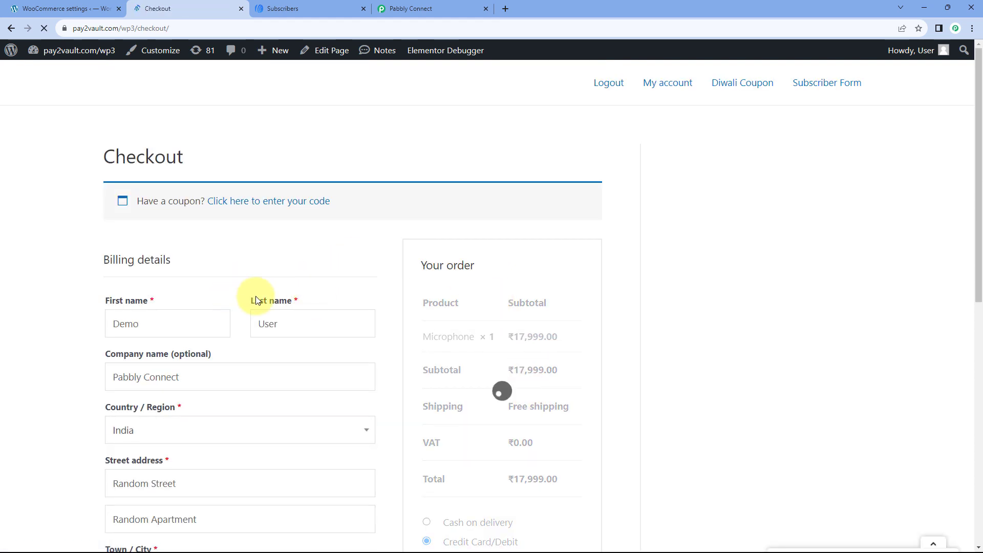
double_click(205, 323)
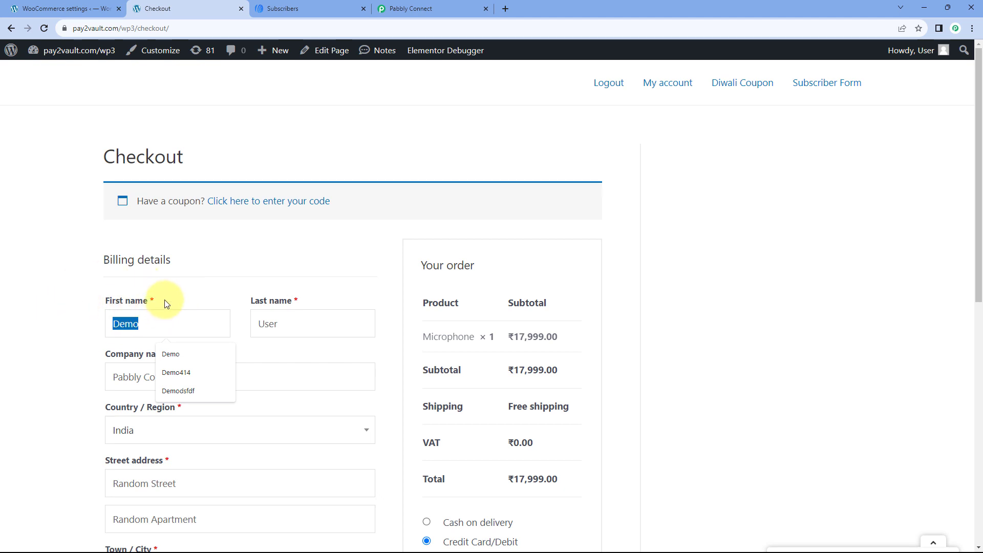
- Switch to AWeber, collapse the sidebar and reopen the Subscribers list to check the existing subscribers
left_click(302, 6)
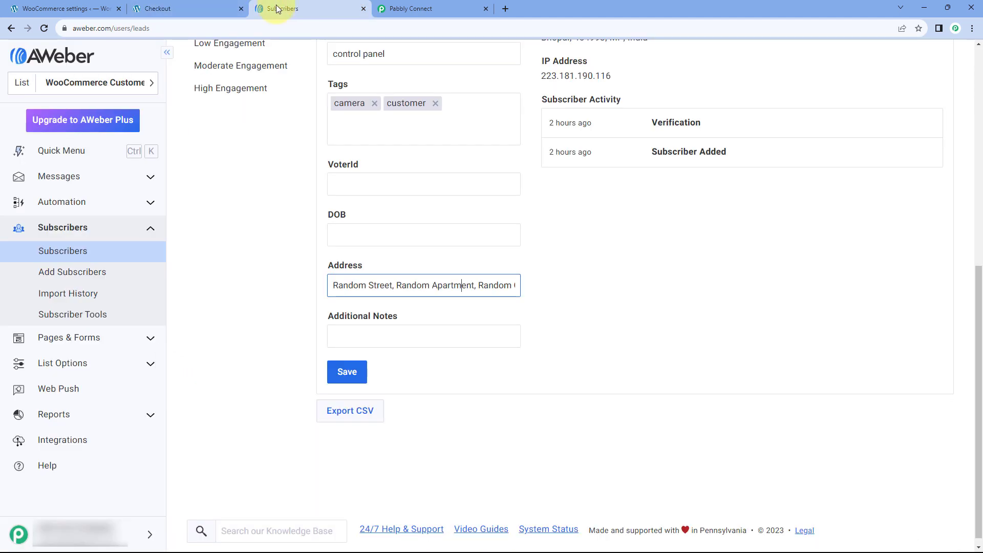
scroll(167, 59, "up", 8)
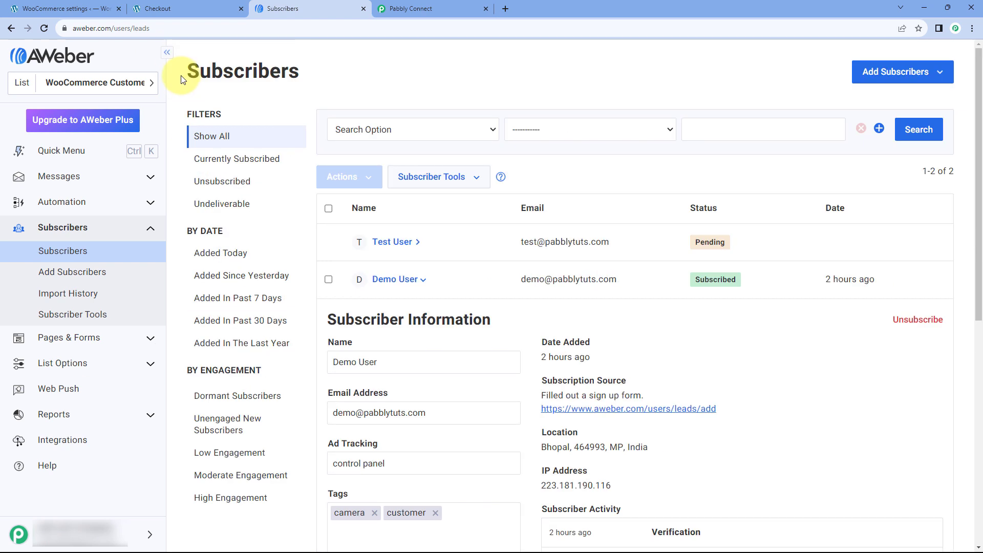
left_click(166, 57)
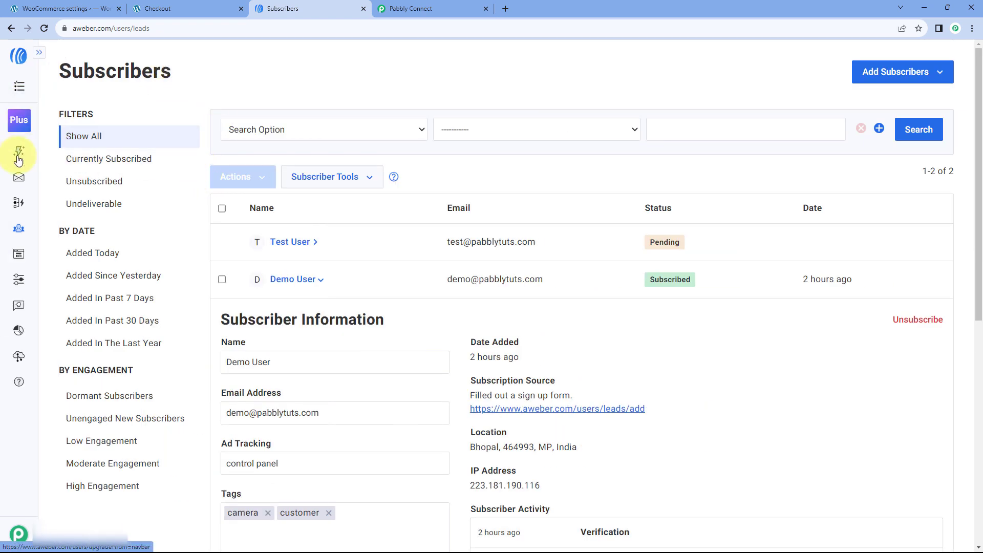
mouse_move(18, 228)
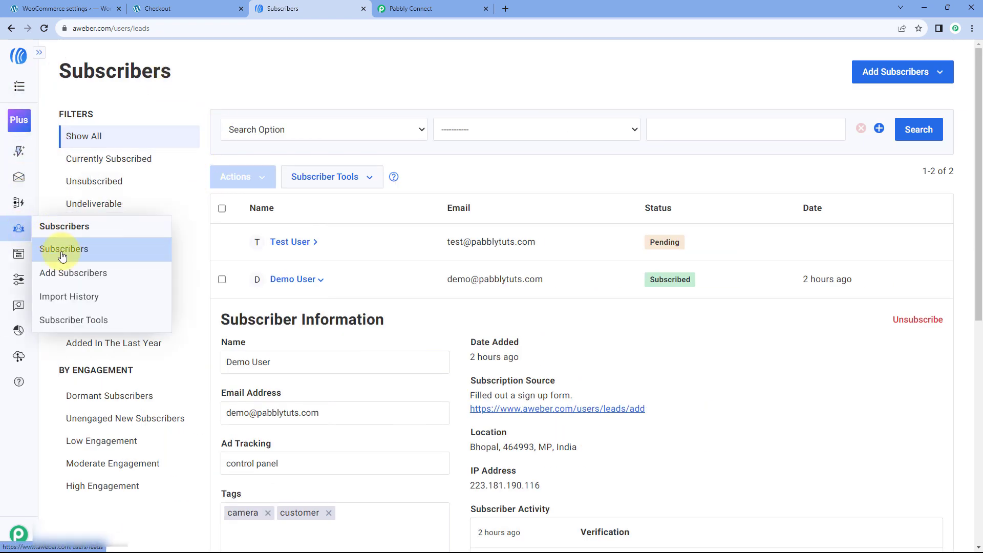
left_click(61, 248)
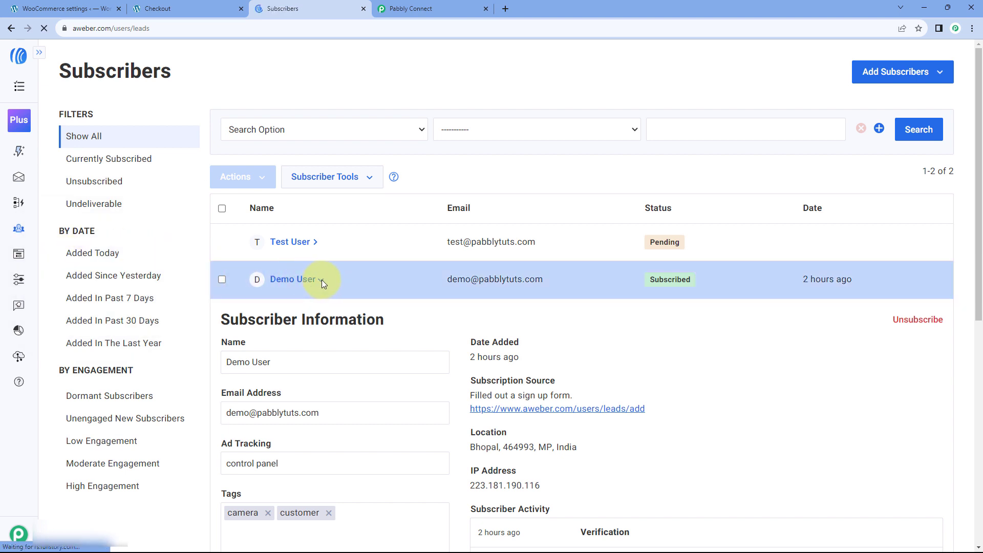
- Back in the WooCommerce checkout, replace the customer's first name, phone number and email address in the billing details
left_click(182, 1)
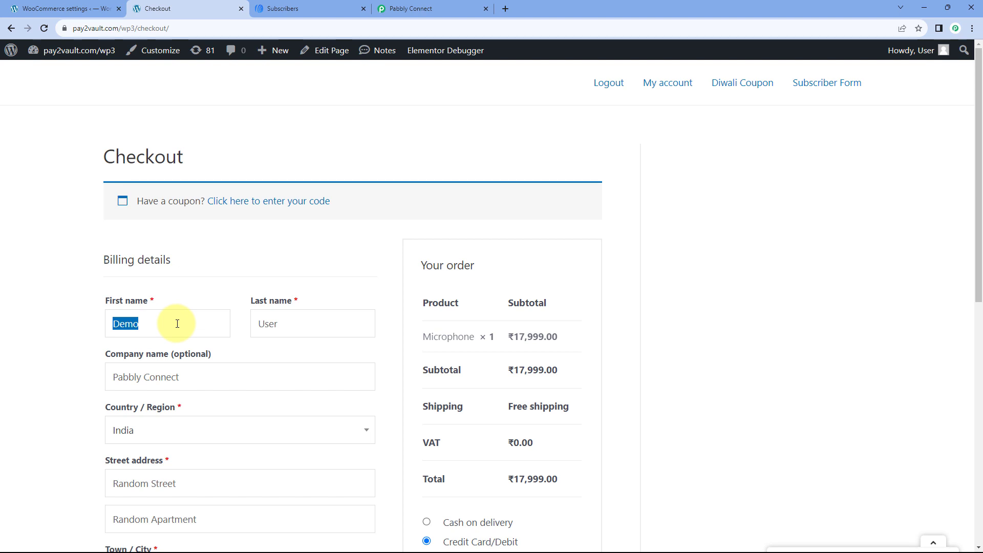
type("Dummy")
key("Tab")
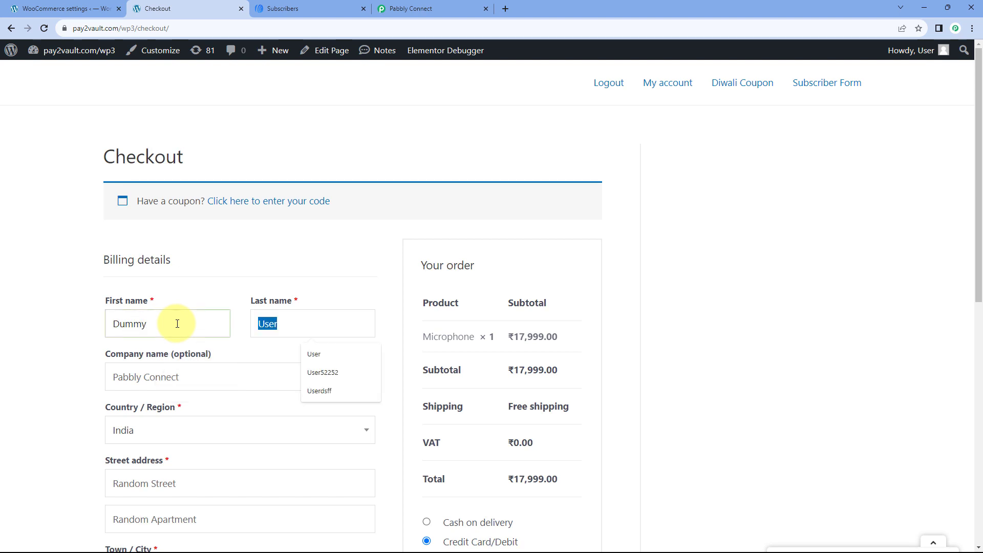
scroll(75, 303, "down", 9)
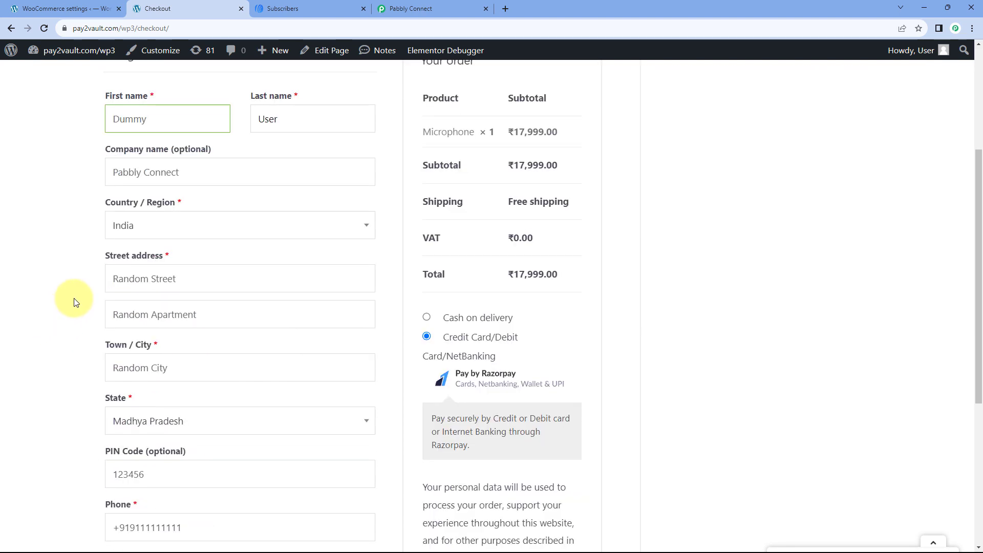
left_click_drag(220, 274, 135, 272)
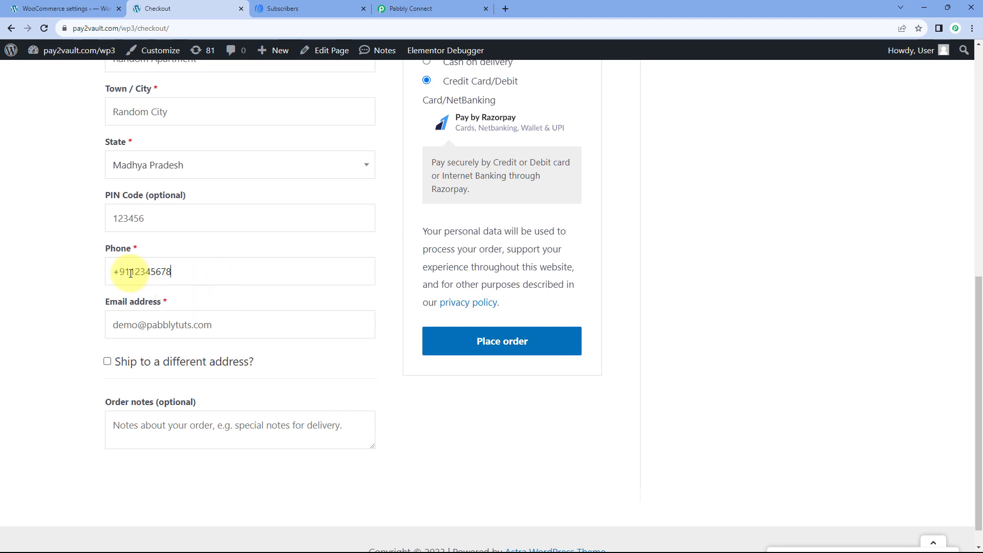
double_click(120, 323)
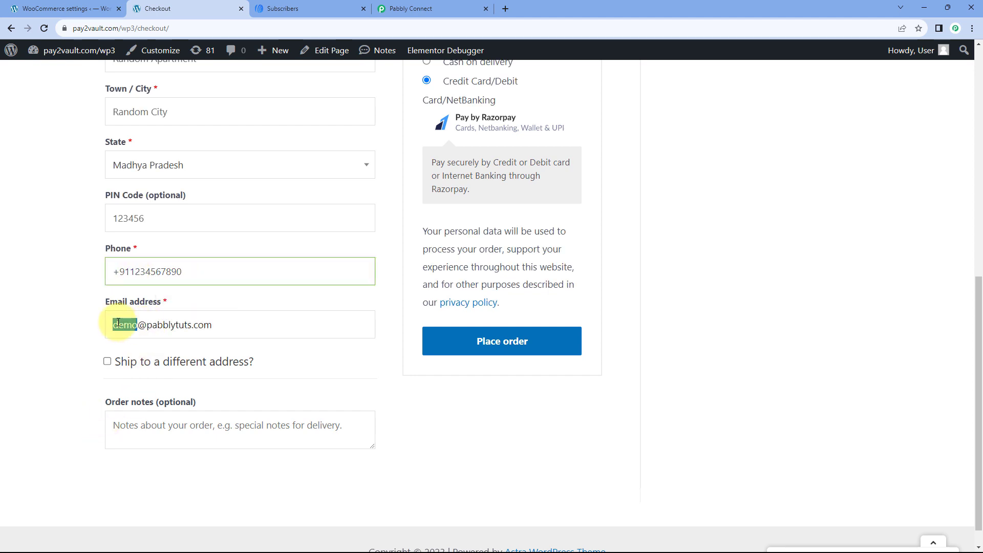
type("dummy")
- Choose Cash on delivery as the payment method and place the Microphone order
scroll(123, 328, "up", 1)
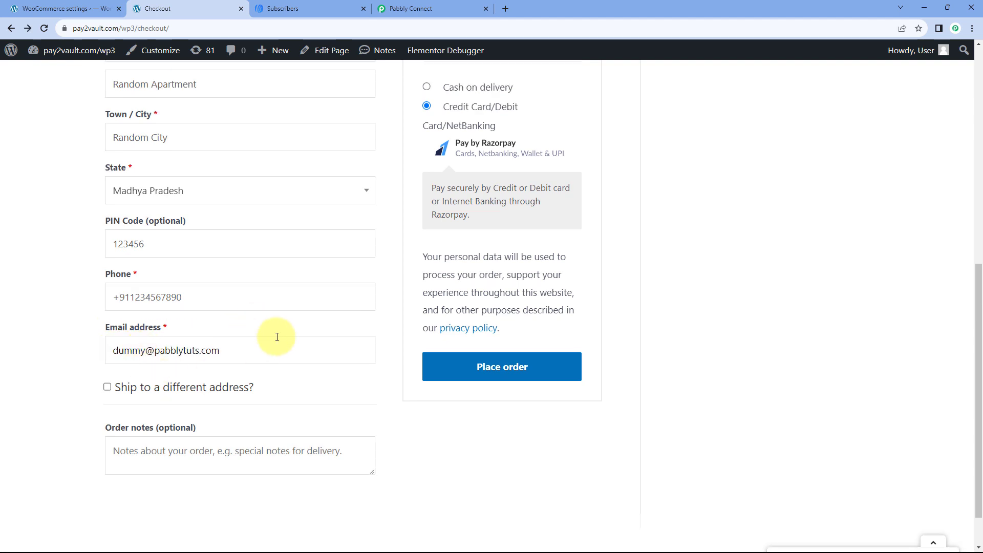
left_click(428, 87)
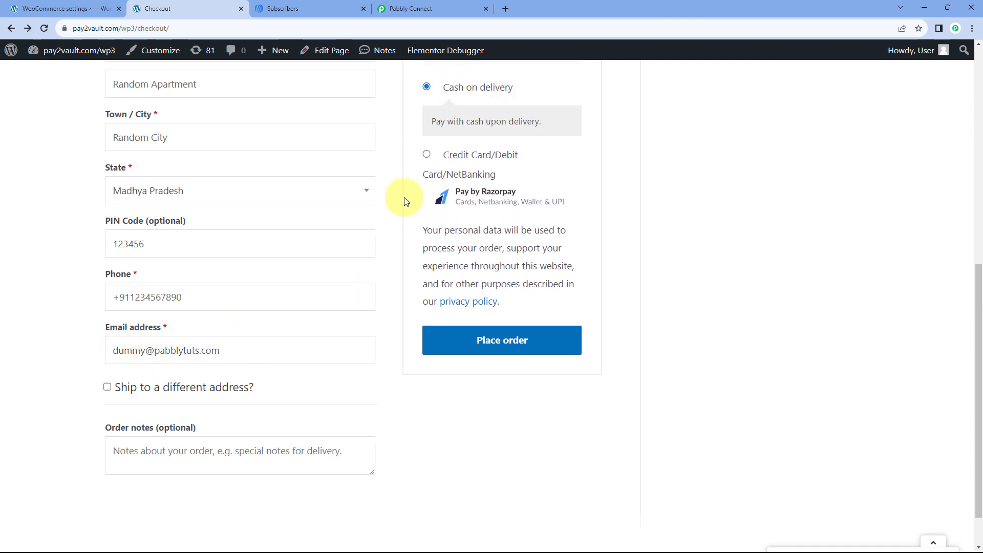
left_click(500, 346)
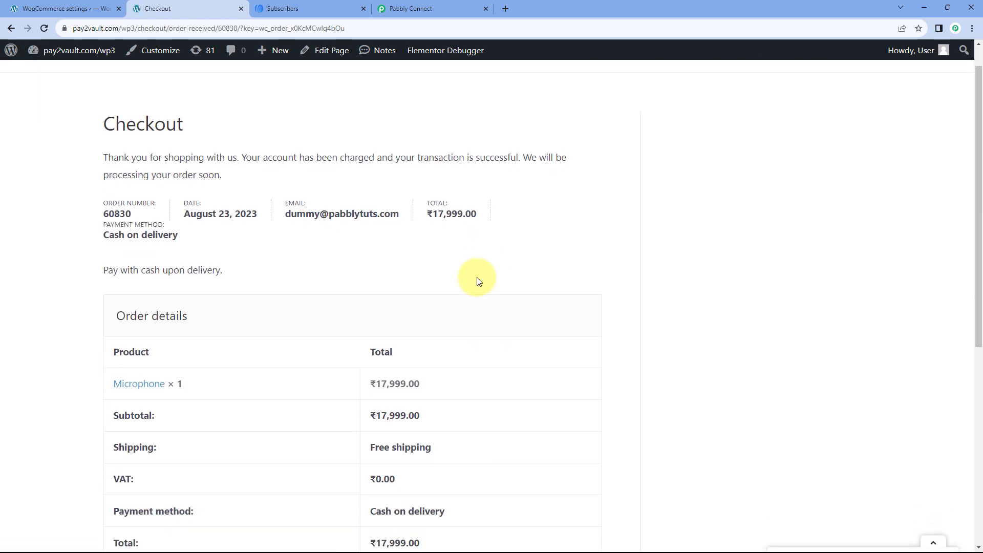
- Review the ordered product, its price, and the customer's name and email on the order confirmation page, glancing at the Pabbly Connect workflow
scroll(477, 280, "down", 3)
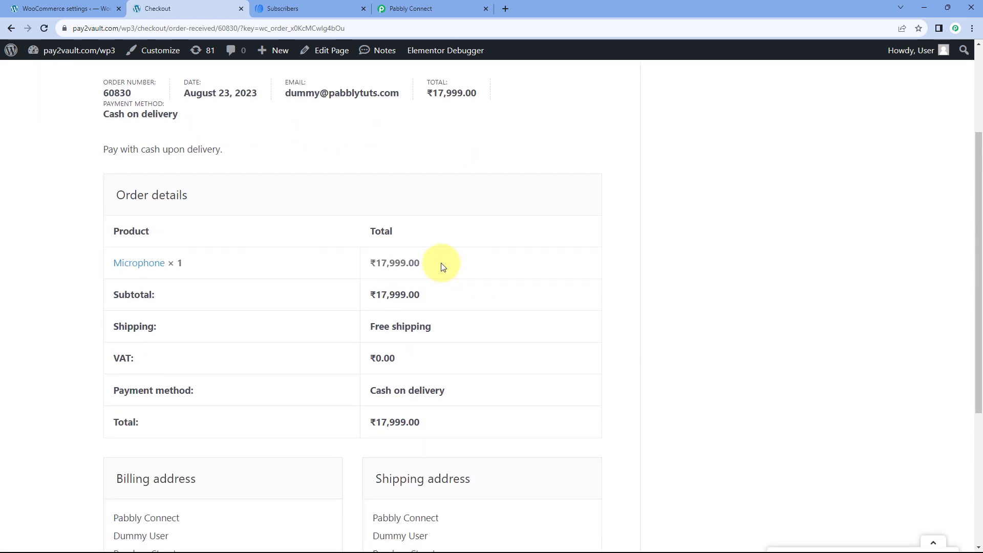
left_click_drag(438, 263, 368, 263)
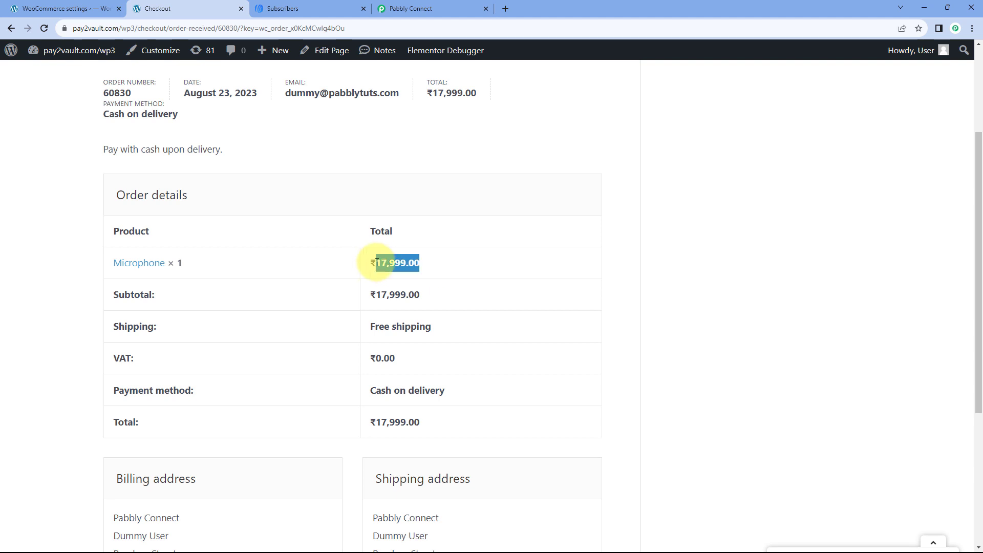
left_click_drag(111, 262, 165, 264)
scroll(358, 233, "down", 3)
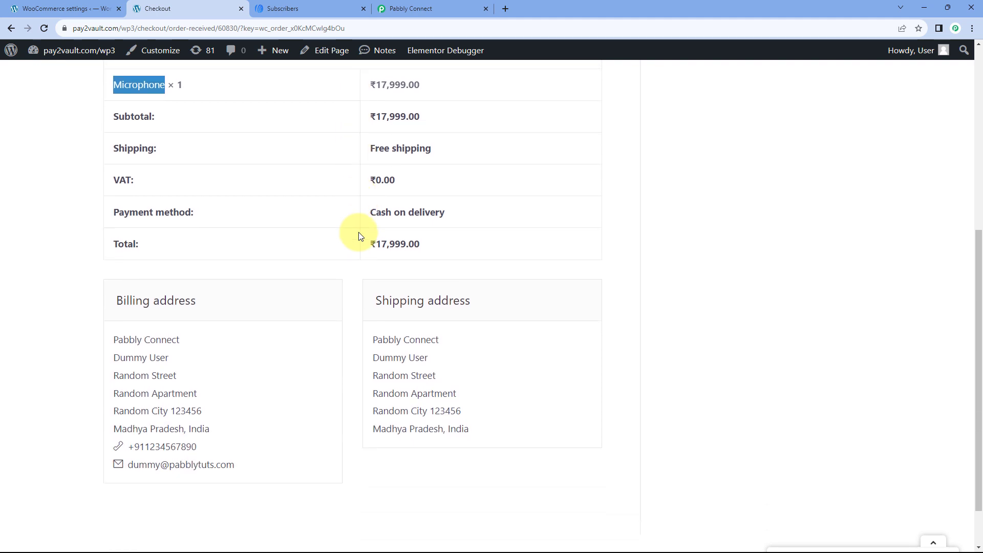
scroll(358, 236, "down", 1)
left_click_drag(445, 330, 365, 330)
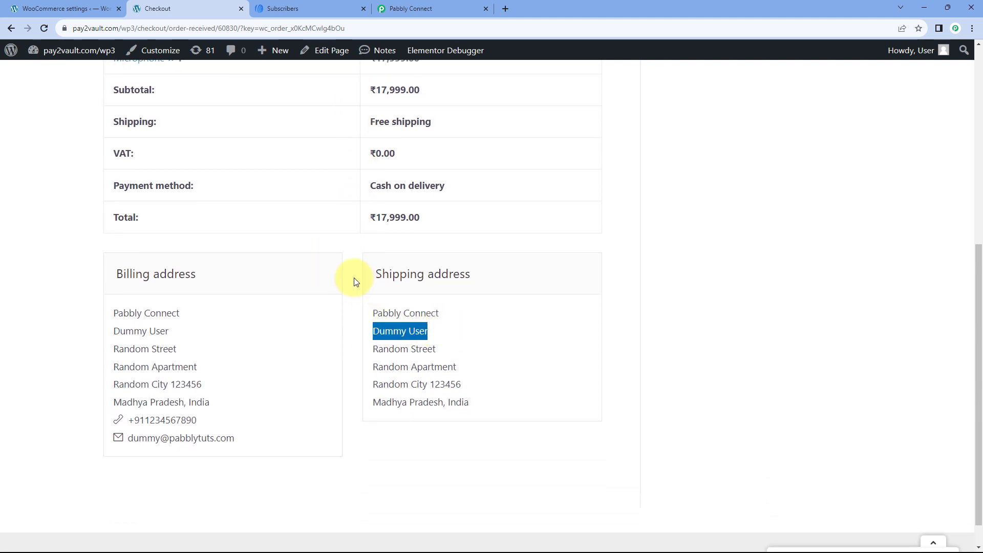
left_click(418, 338)
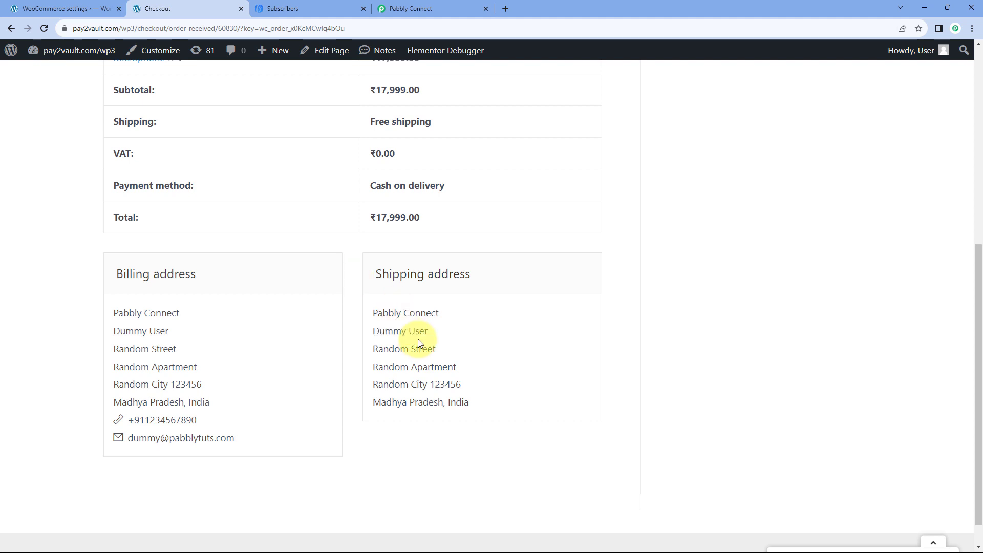
left_click_drag(439, 335, 371, 331)
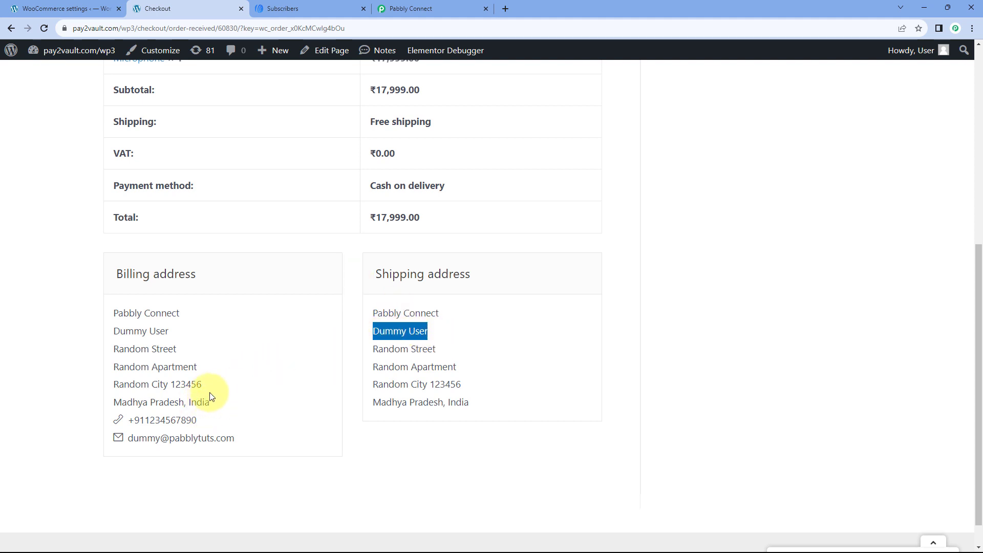
left_click_drag(252, 439, 116, 439)
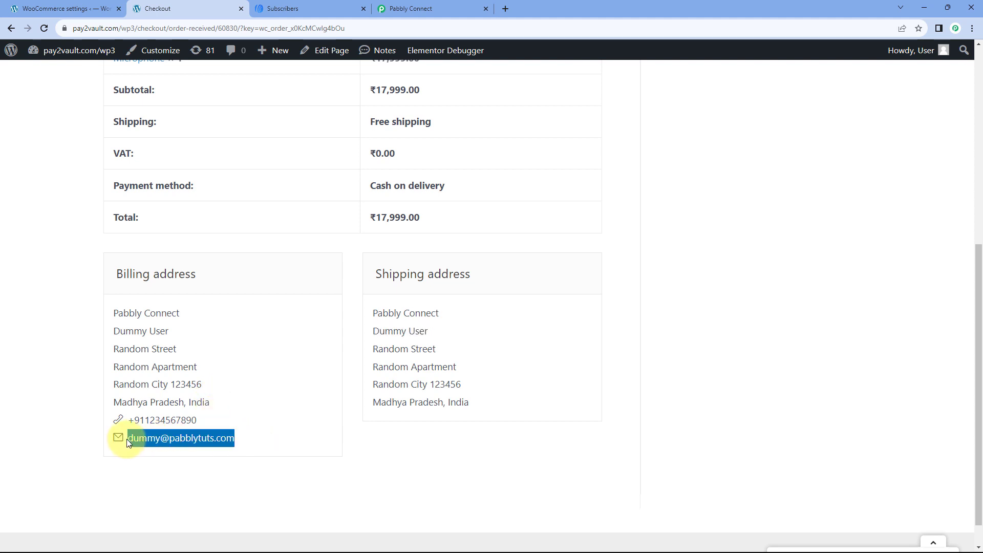
left_click(254, 406)
scroll(253, 406, "up", 4)
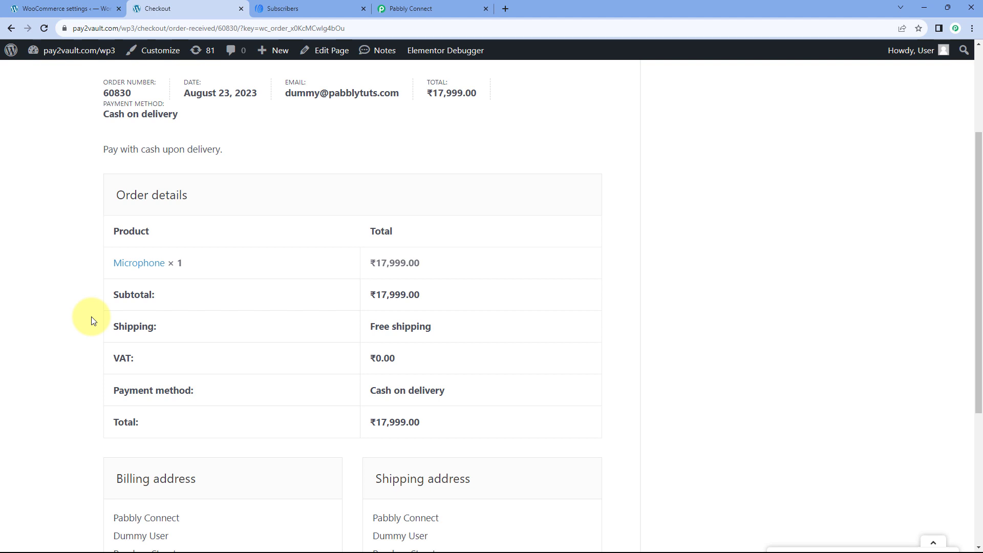
left_click(433, 9)
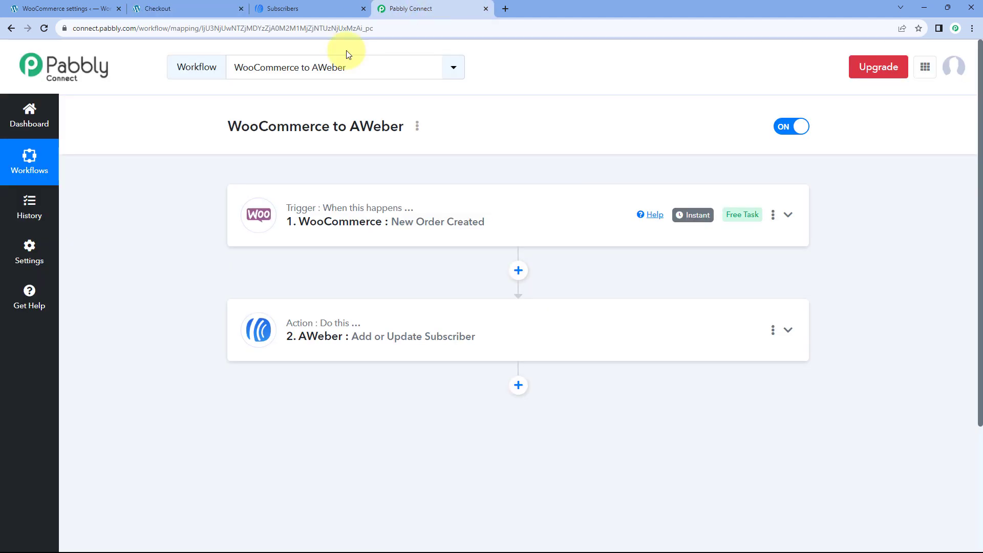
left_click(204, 8)
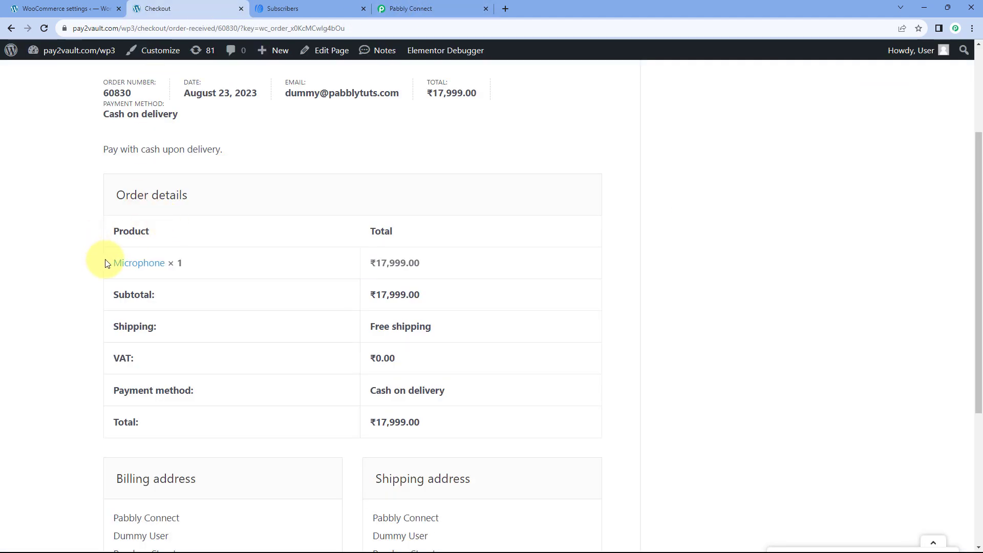
- Check the ordered Microphone and the billing and shipping addresses on the order confirmation page
left_click_drag(106, 262, 163, 258)
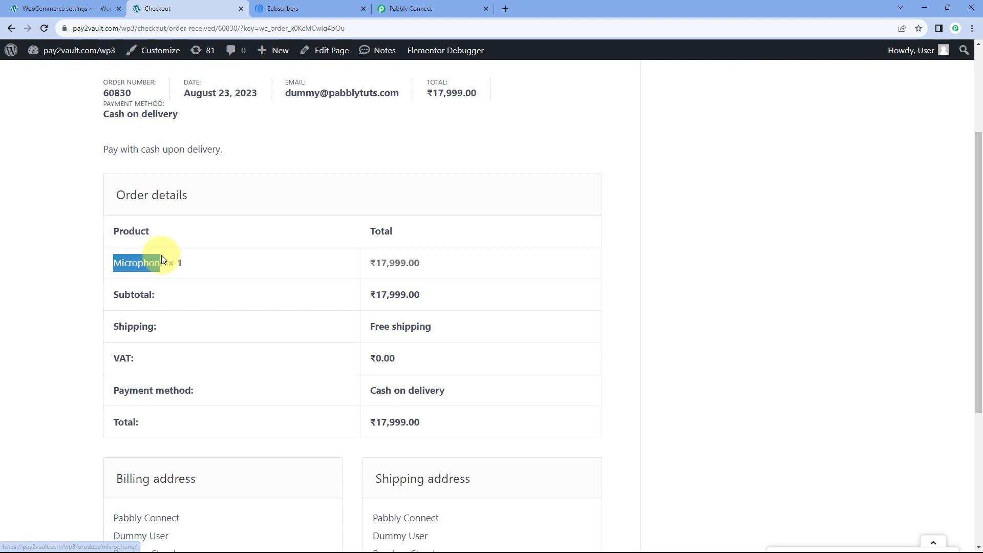
scroll(100, 274, "down", 2)
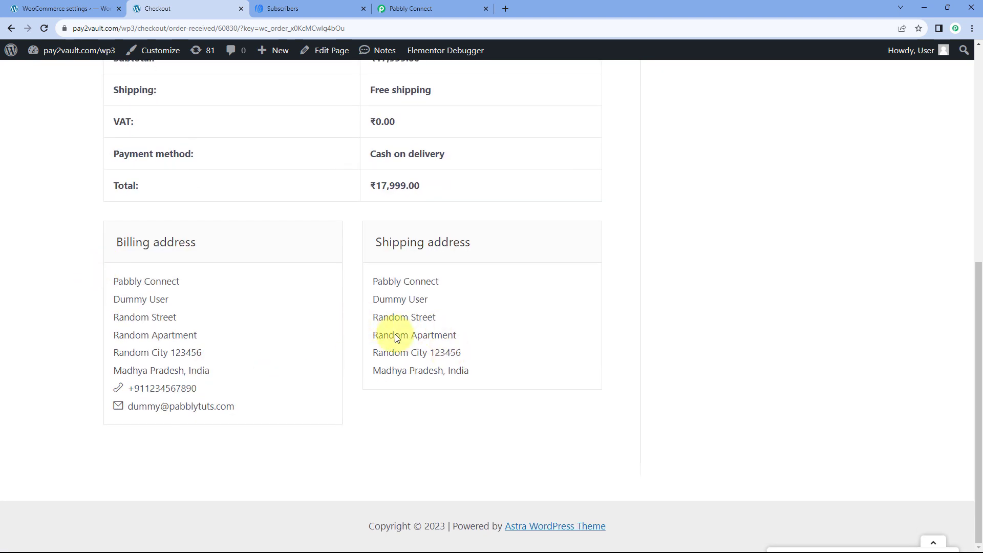
scroll(352, 255, "up", 8)
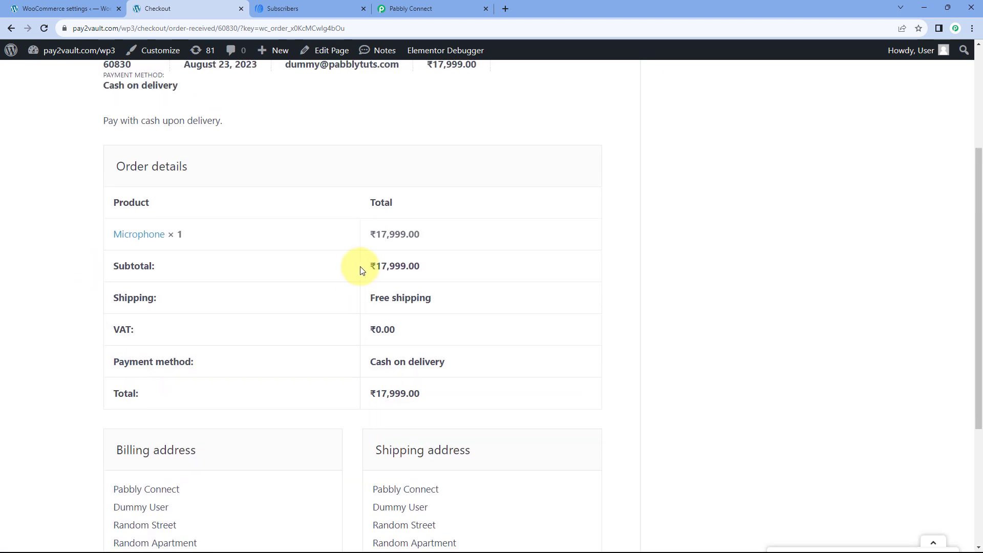
- Switch to AWeber, reload the Subscribers list and expand the newest subscriber's information
left_click(313, 7)
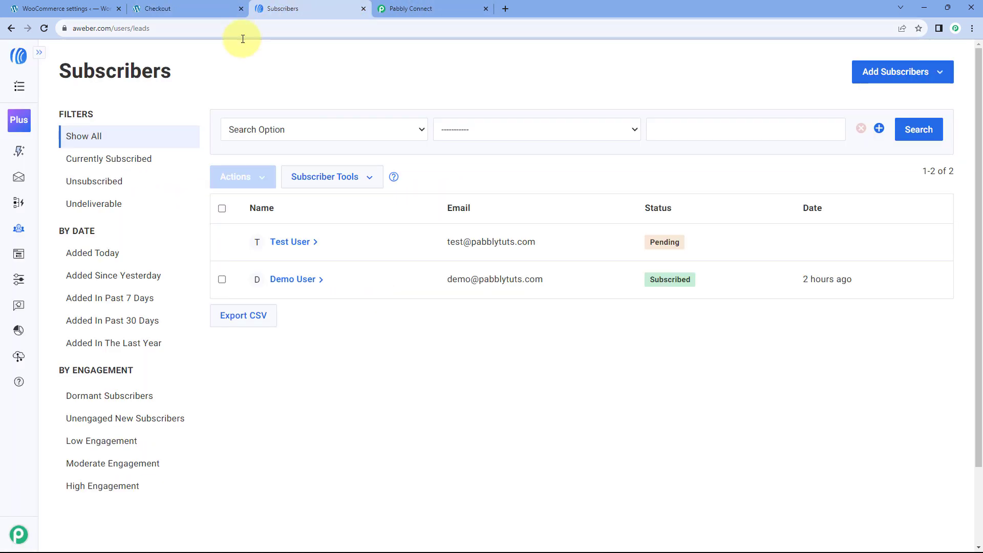
left_click(44, 29)
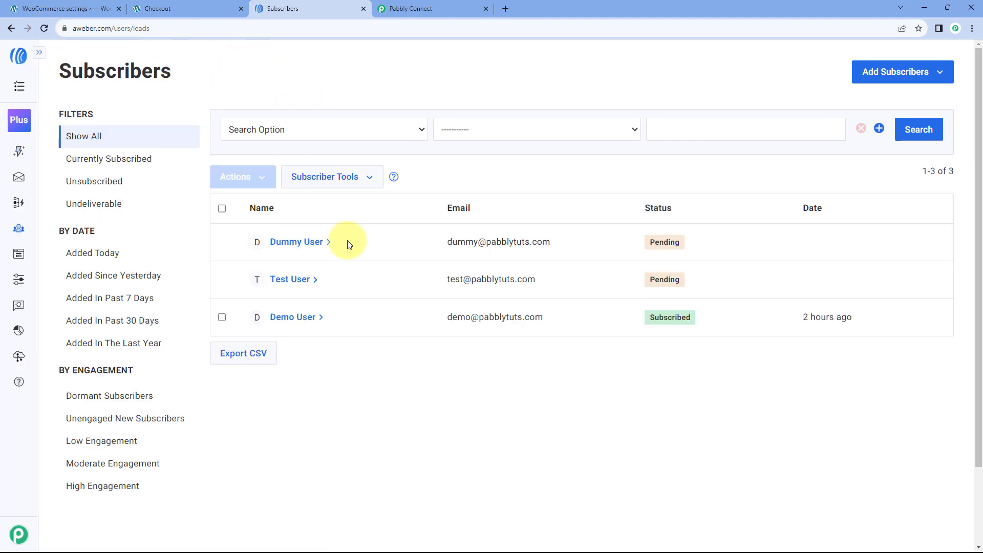
left_click(328, 247)
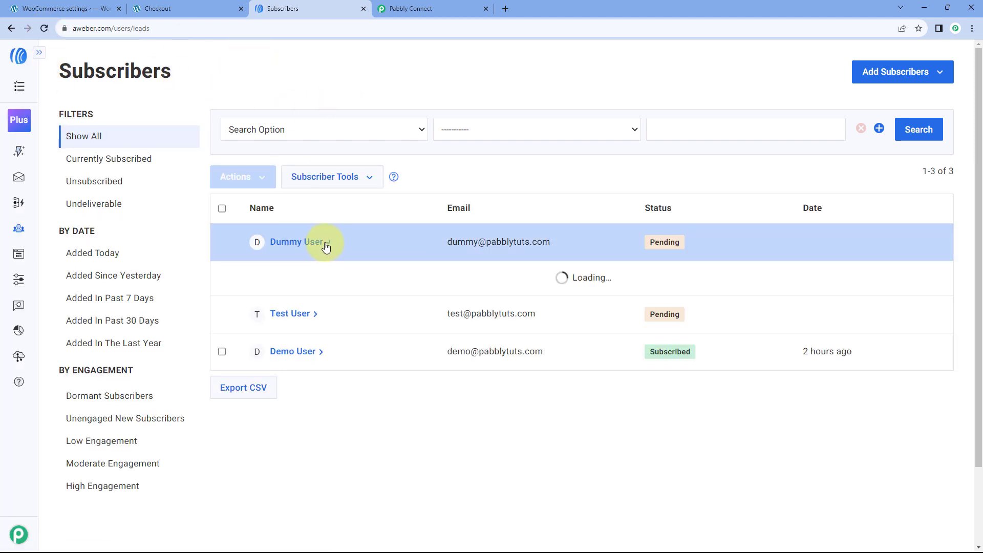
scroll(395, 259, "down", 2)
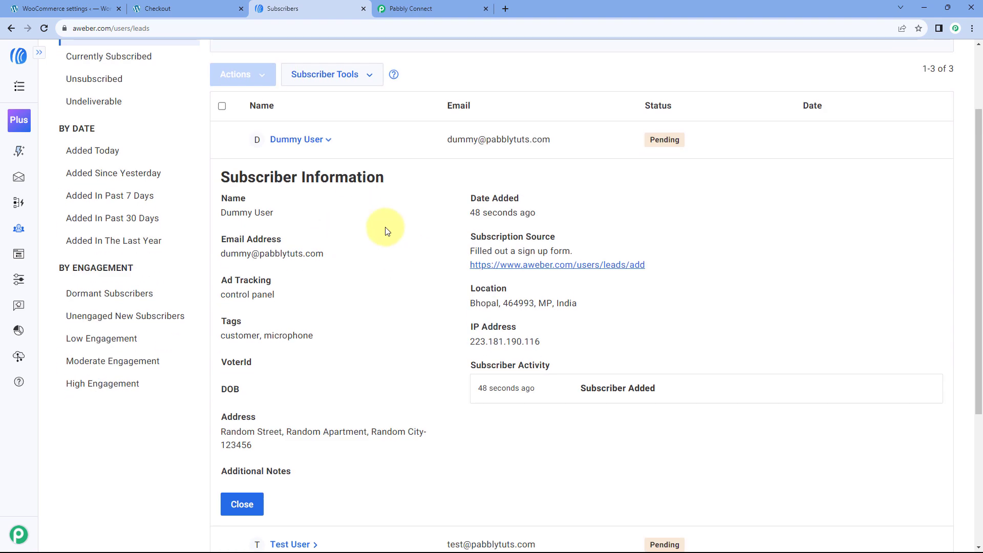
- Look over the order details on the WooCommerce confirmation page for comparison, and return to the AWeber subscriber
left_click(202, 8)
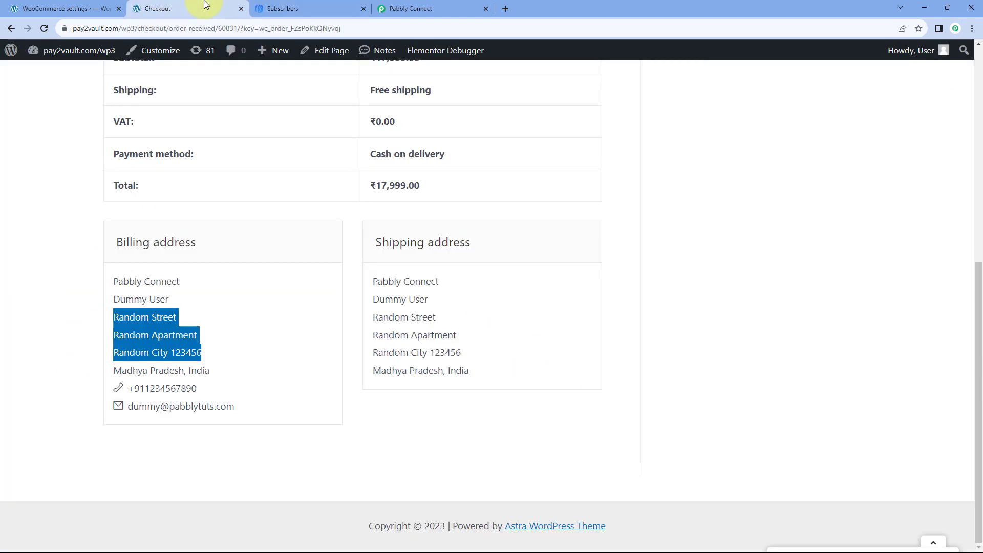
scroll(99, 193, "up", 7)
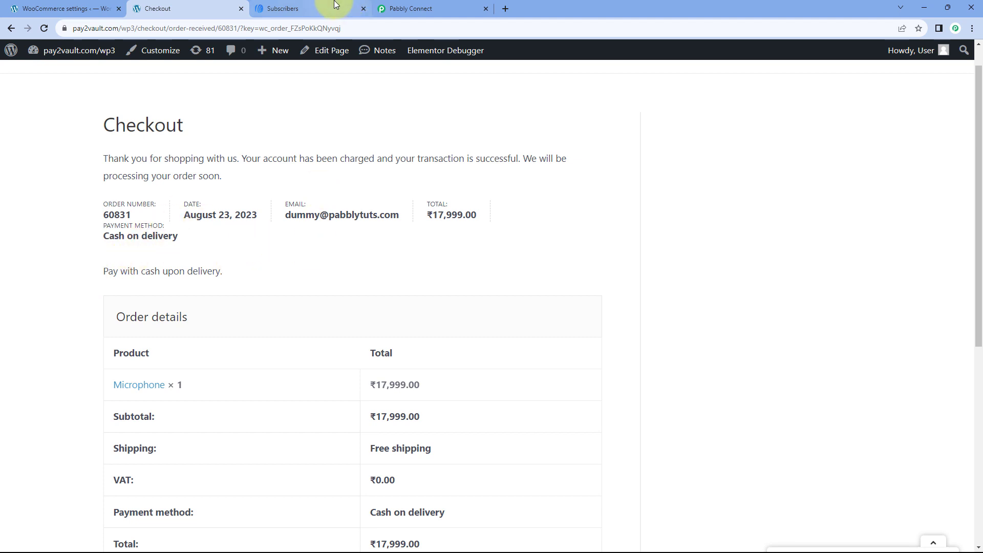
left_click(308, 9)
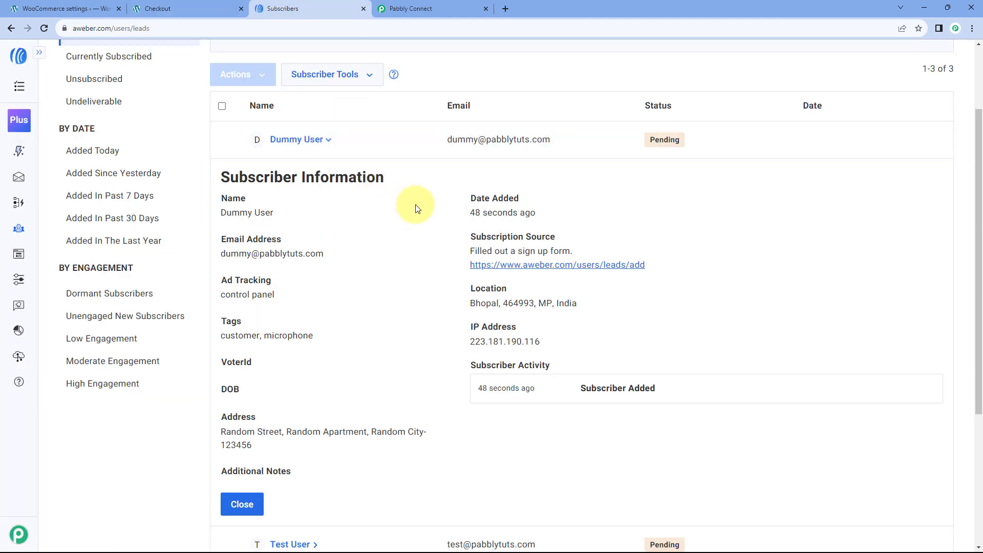
- Examine the new subscriber's name, email address, tags and address in AWeber, and return to the Pabbly Connect workflow
left_click_drag(285, 210, 215, 210)
left_click_drag(340, 255, 217, 253)
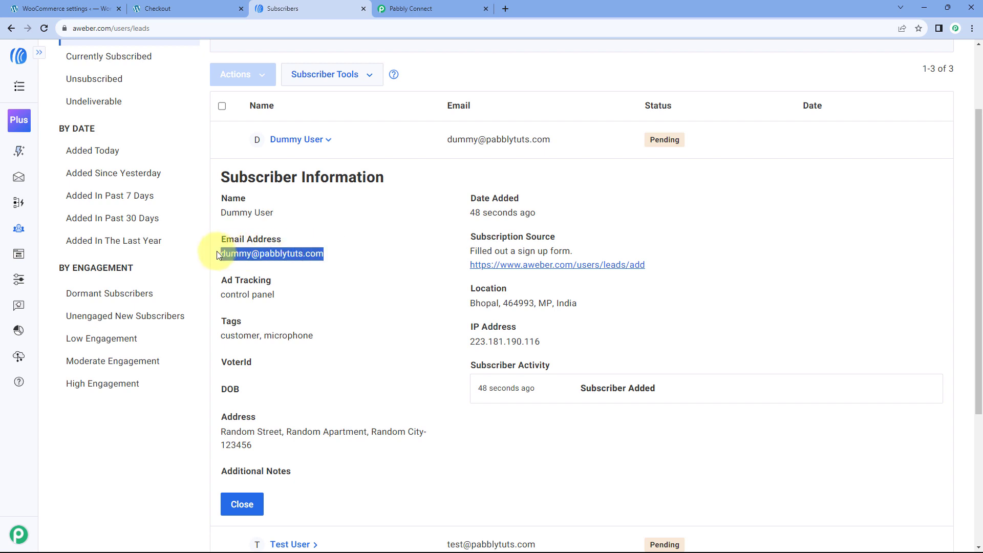
left_click_drag(325, 333, 233, 336)
left_click(220, 336)
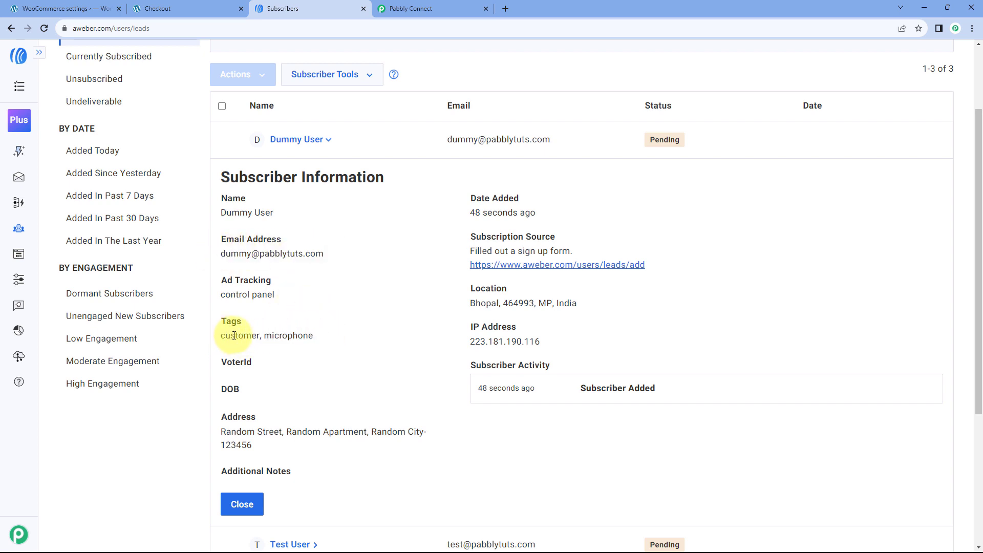
double_click(300, 336)
double_click(238, 336)
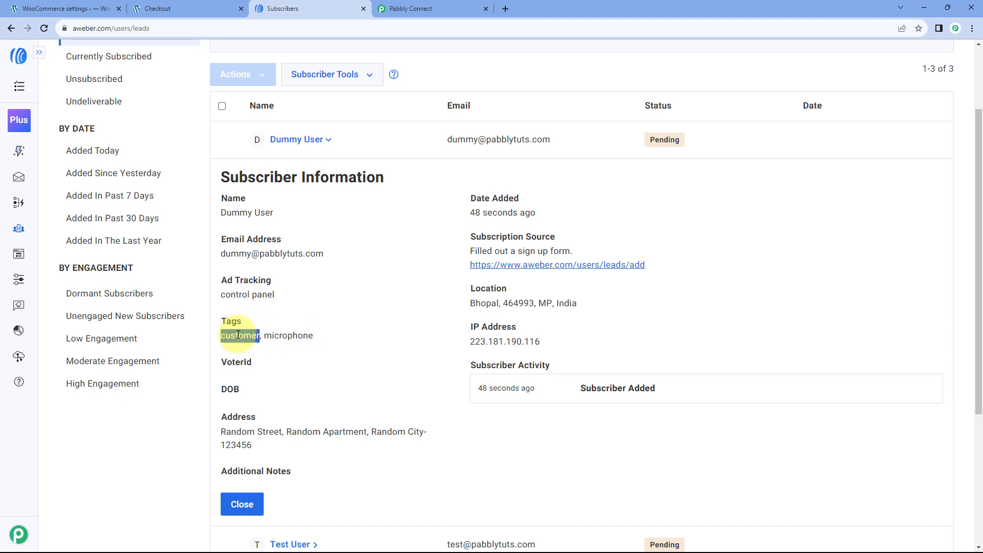
double_click(287, 335)
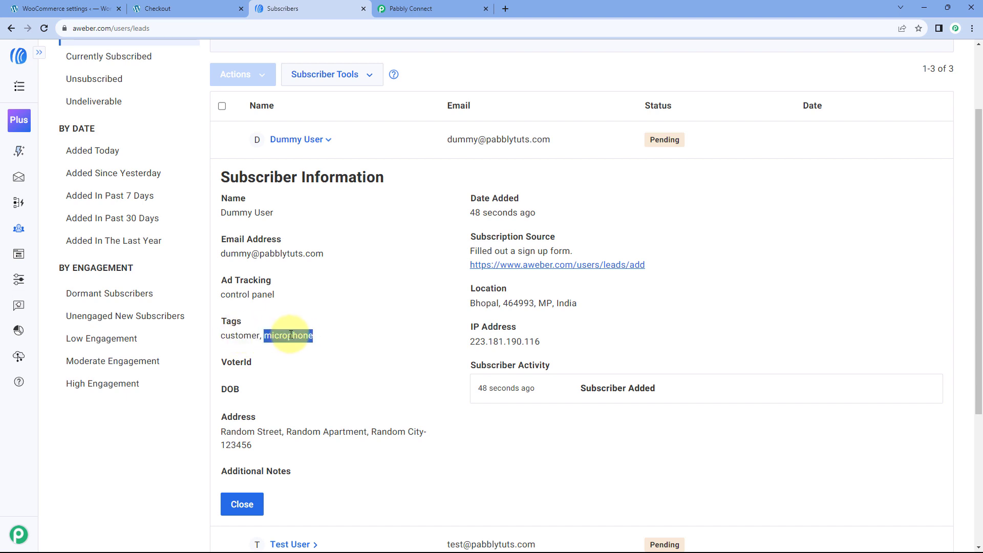
left_click(317, 332)
left_click_drag(254, 445, 215, 434)
left_click(345, 390)
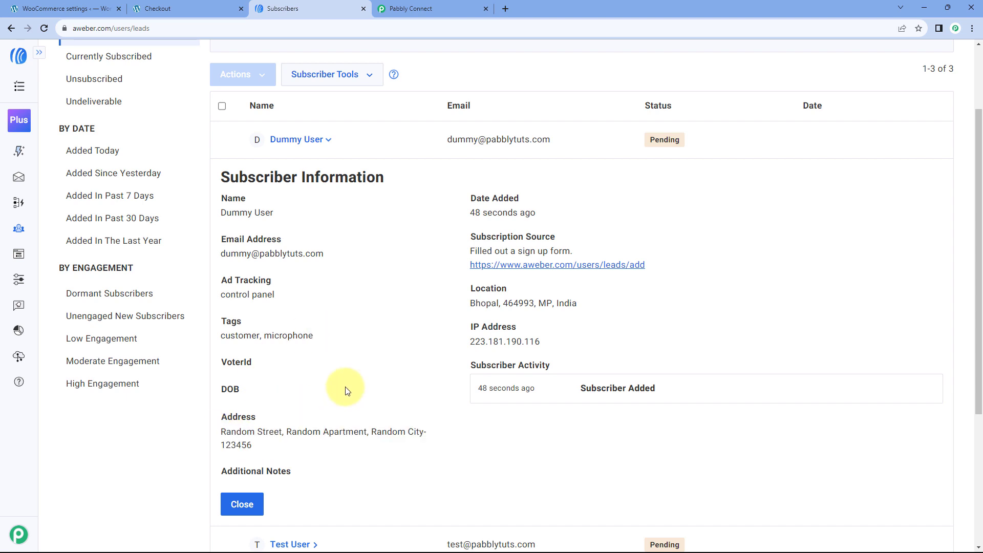
left_click(411, 8)
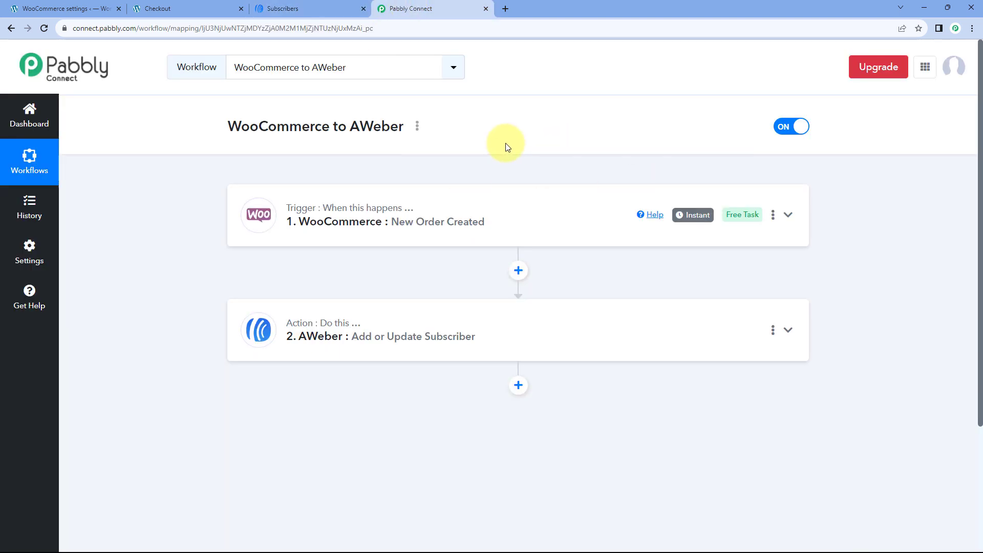